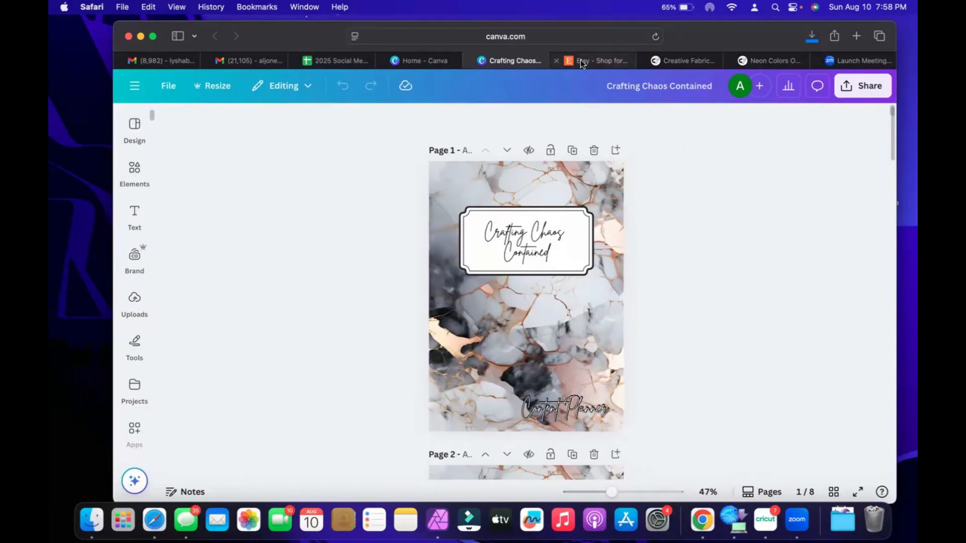
Step: Switch to Etsy and search for "composition notebook designs"
click(594, 61)
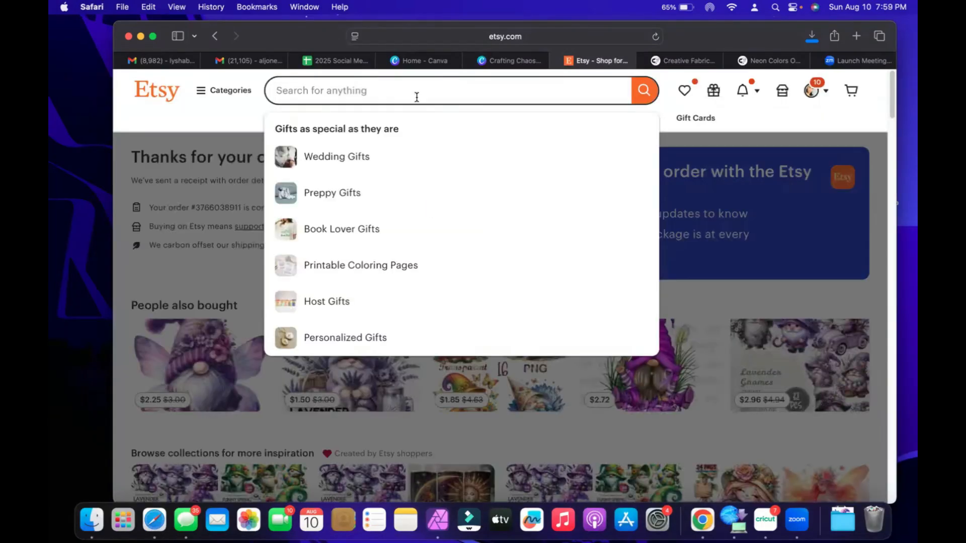
text(composition not)
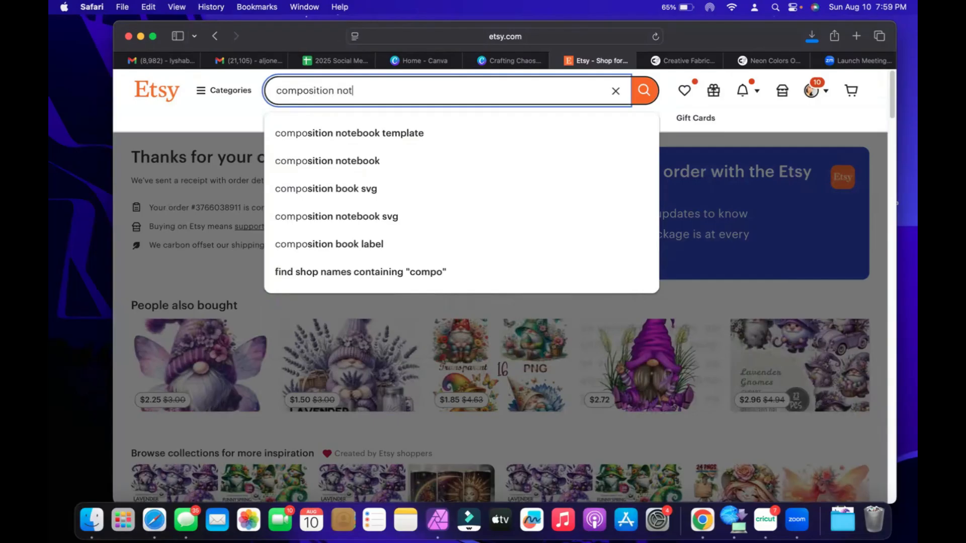
text(ebook designs)
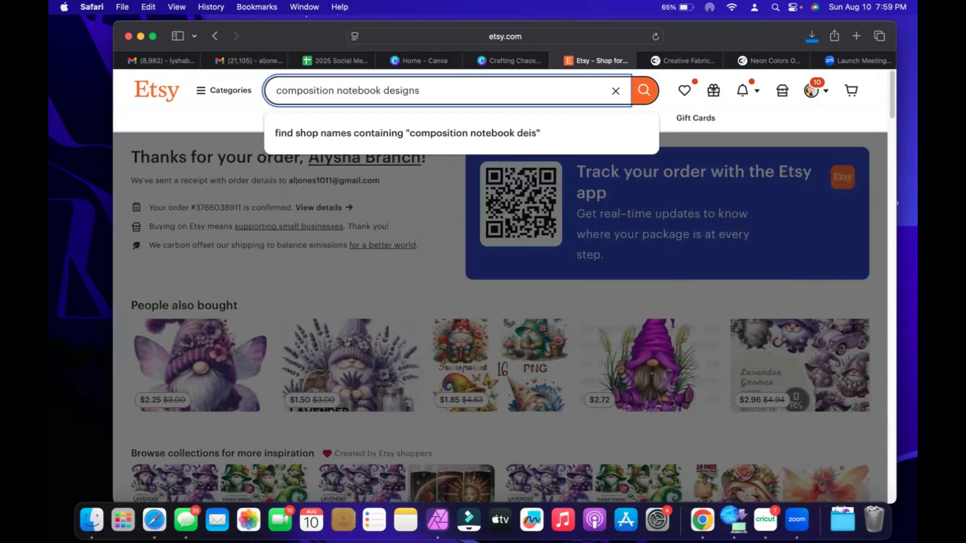
key(Return)
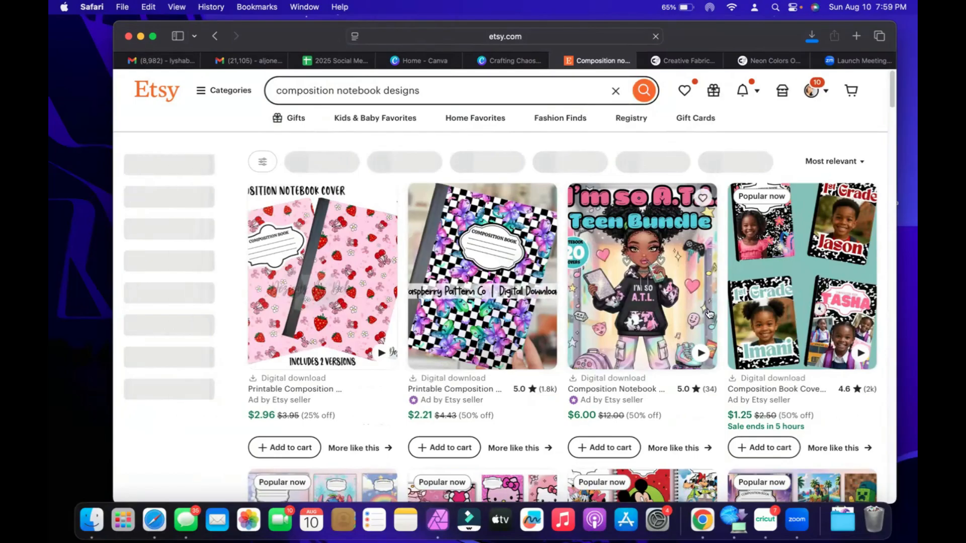
Step: Look through the Etsy search results for composition notebook cover styles, patterns and label ideas
scroll(554, 354, down, 2)
scroll(484, 374, down, 4)
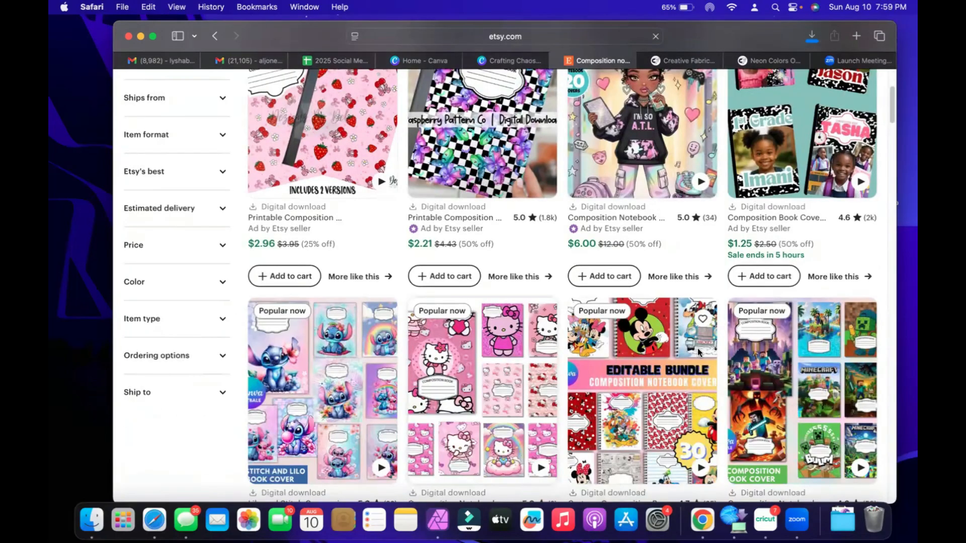
scroll(596, 364, down, 7)
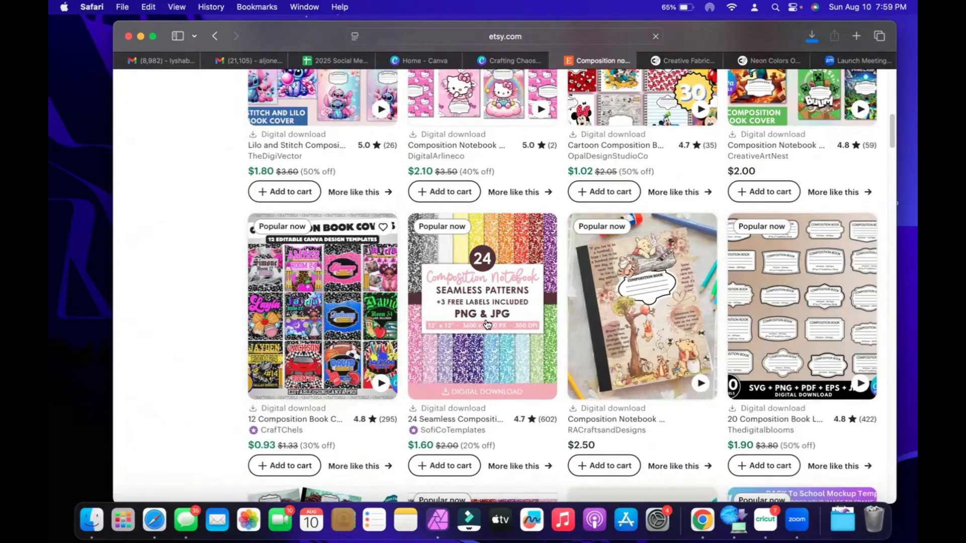
scroll(543, 233, down, 8)
scroll(533, 349, down, 5)
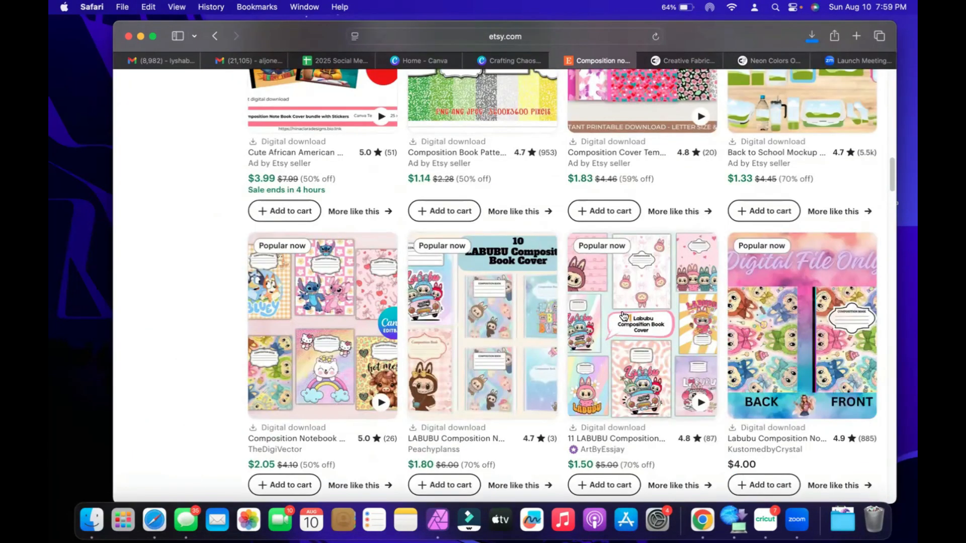
scroll(540, 348, down, 13)
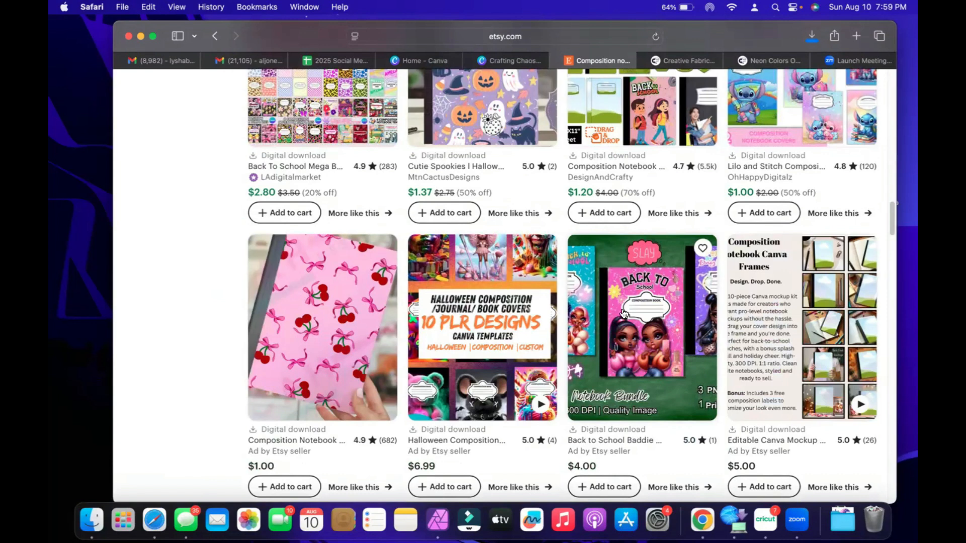
scroll(624, 314, down, 5)
scroll(543, 379, down, 5)
scroll(543, 380, down, 6)
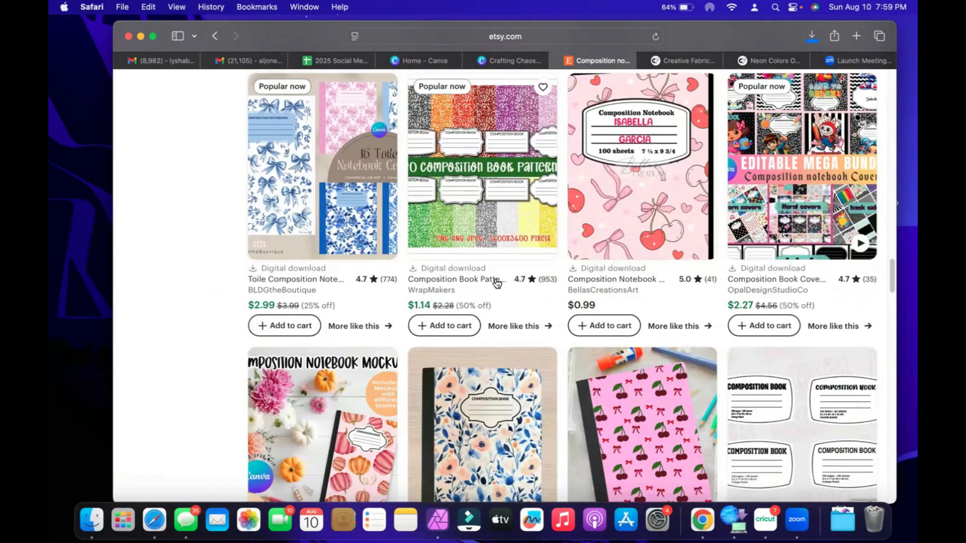
scroll(496, 283, down, 5)
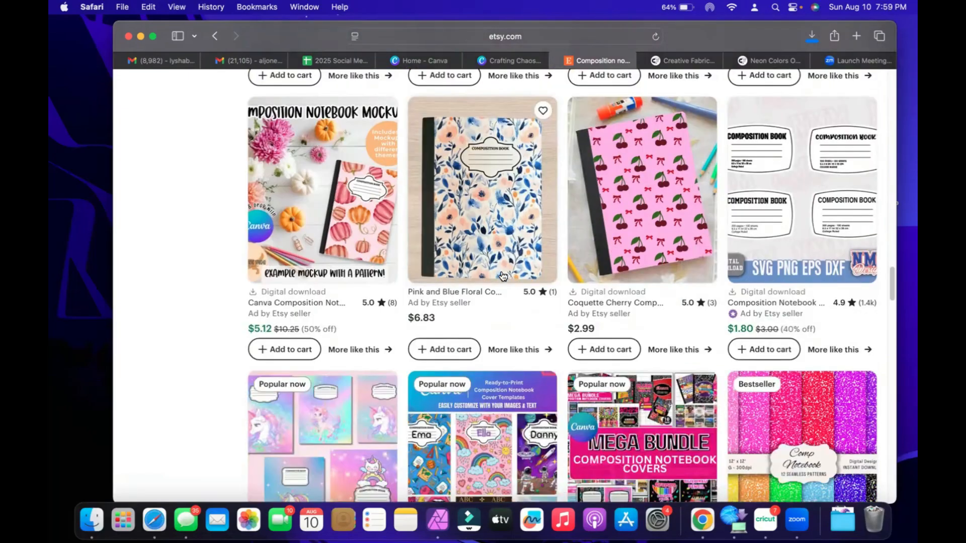
scroll(503, 276, down, 3)
scroll(465, 287, down, 10)
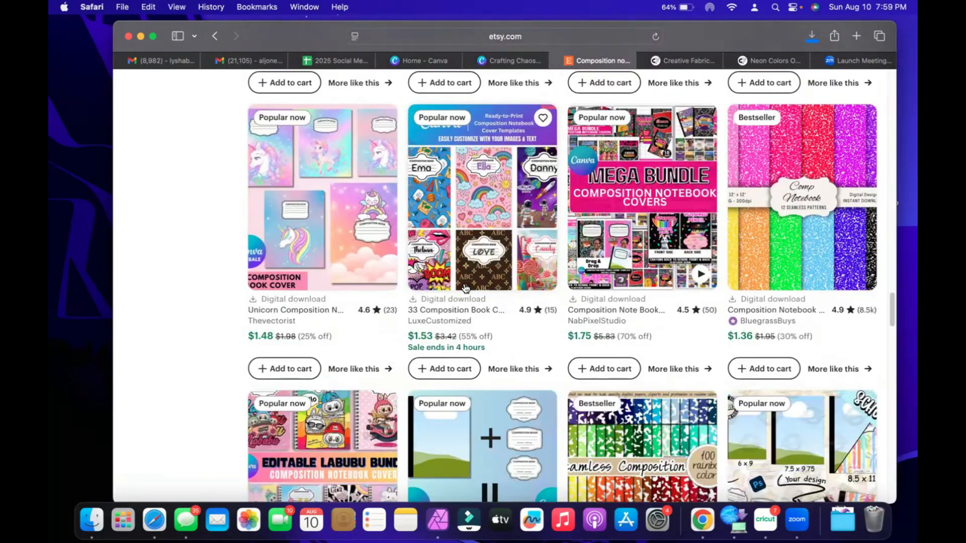
Step: Switch to Creative Fabrica and search for "composition notebook designs"
click(685, 61)
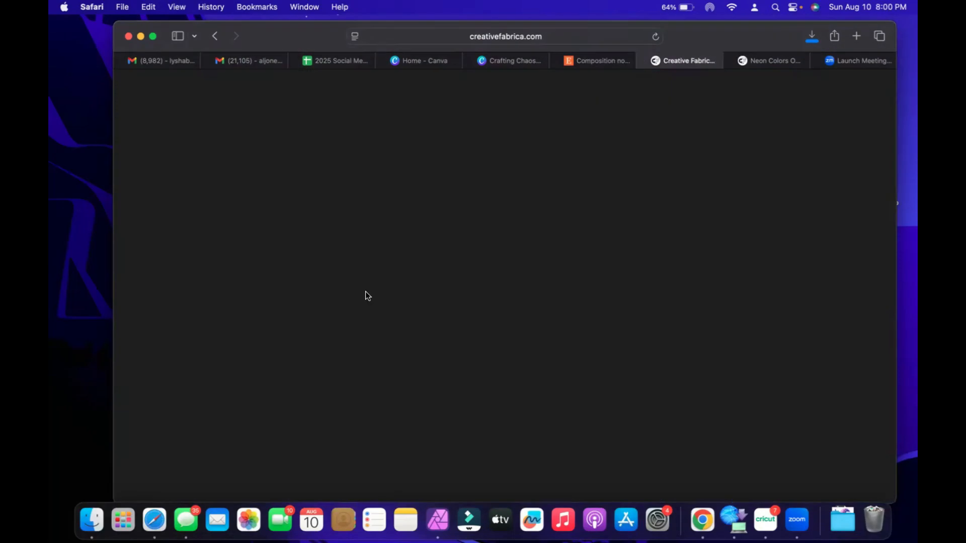
click(440, 183)
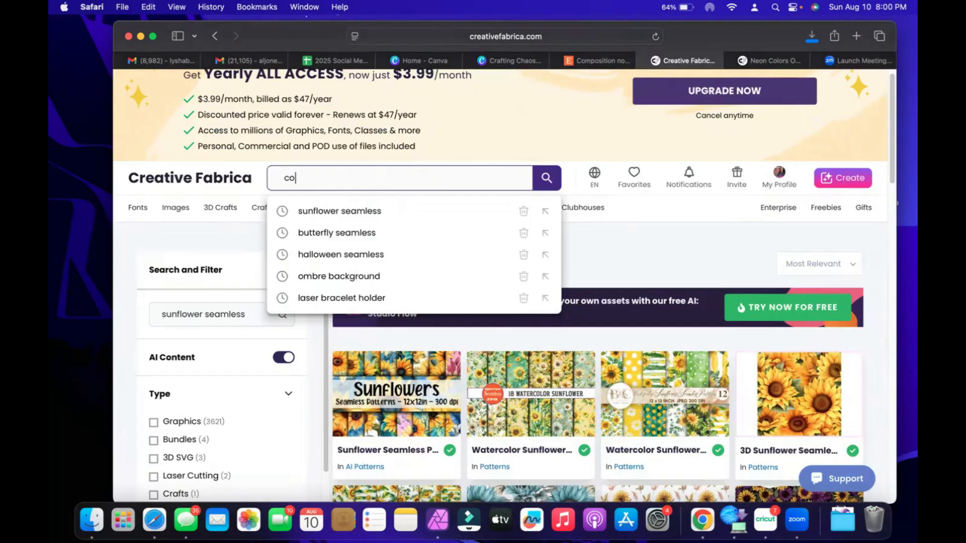
text(composition notebook designs)
key(Return)
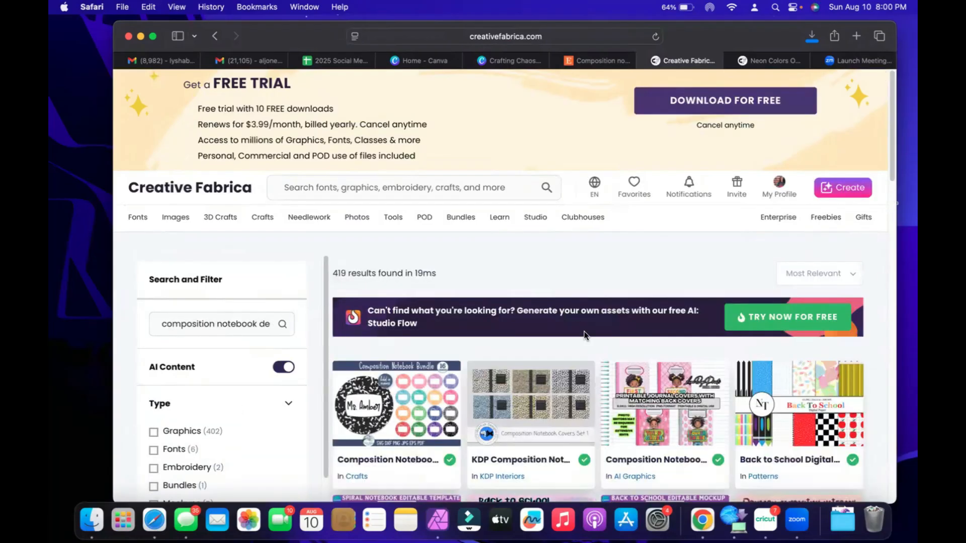
Step: Examine the Creative Fabrica results for composition notebook covers, templates and patterns, and return to the start of the results
scroll(608, 321, down, 2)
scroll(782, 334, down, 6)
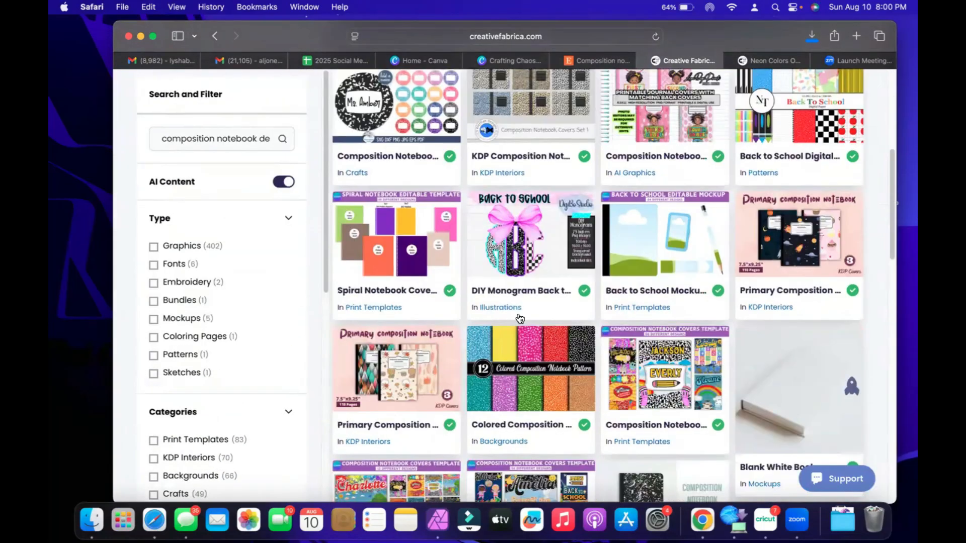
scroll(802, 346, down, 2)
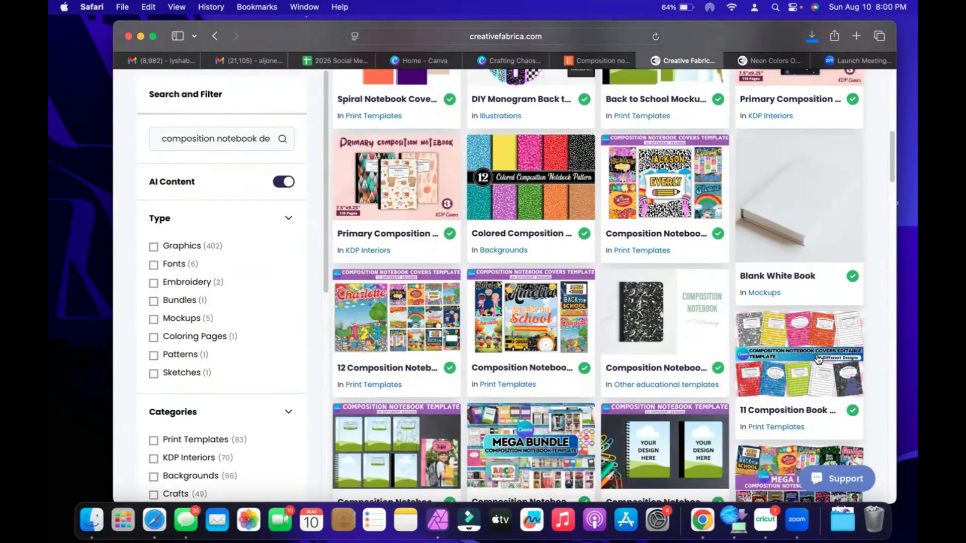
scroll(408, 328, down, 6)
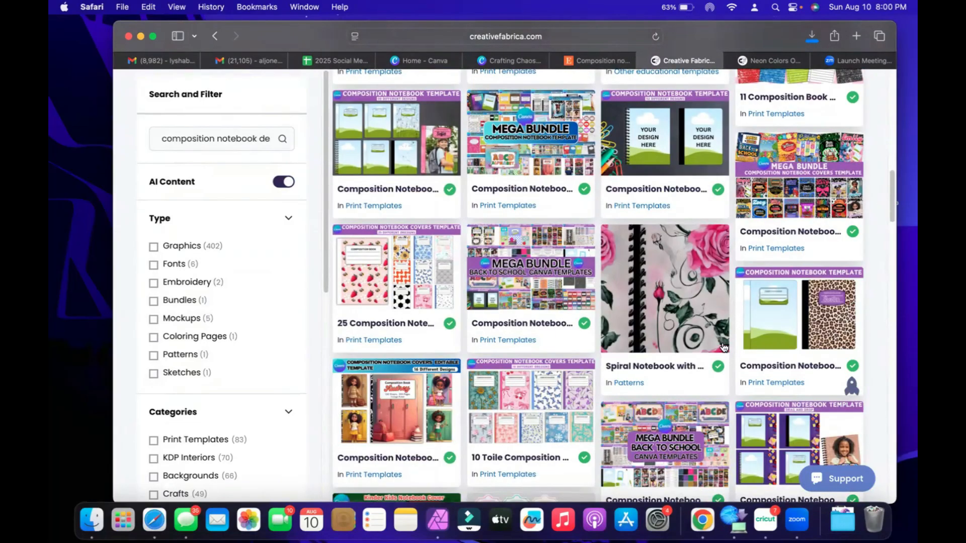
scroll(573, 374, down, 6)
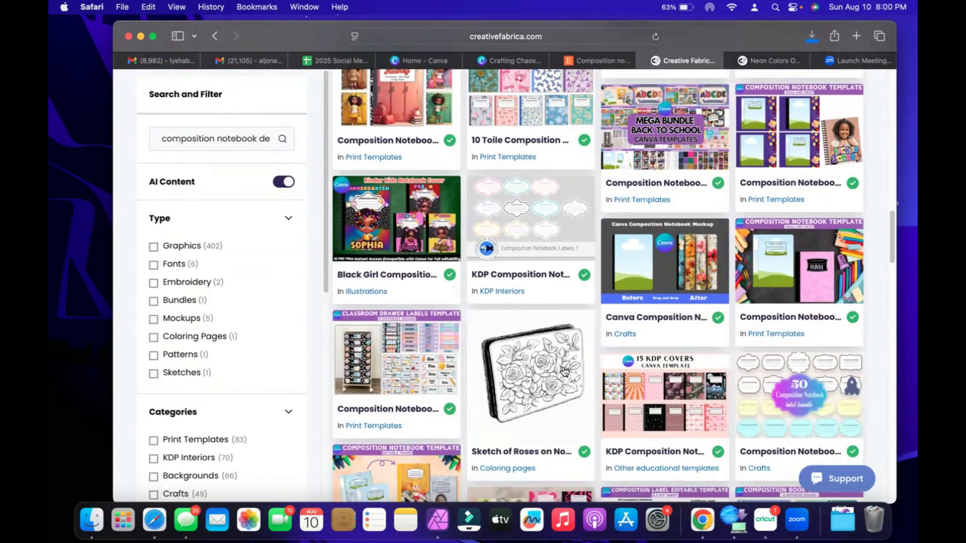
scroll(567, 372, down, 6)
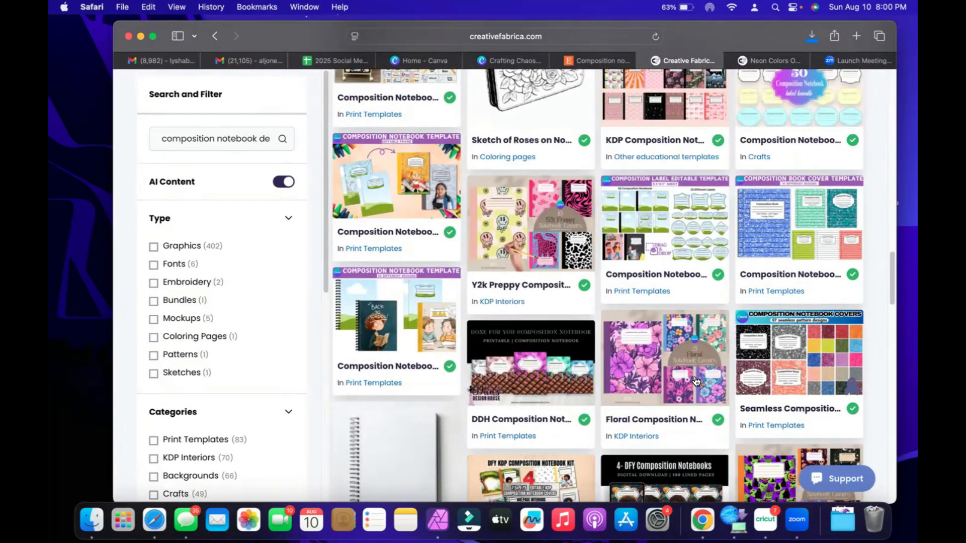
scroll(696, 381, down, 4)
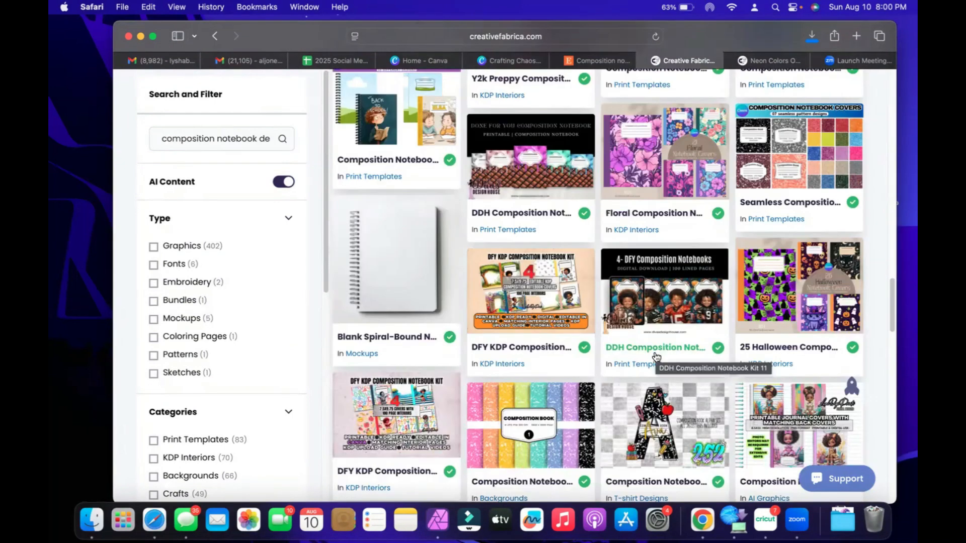
scroll(656, 356, down, 5)
scroll(581, 366, down, 4)
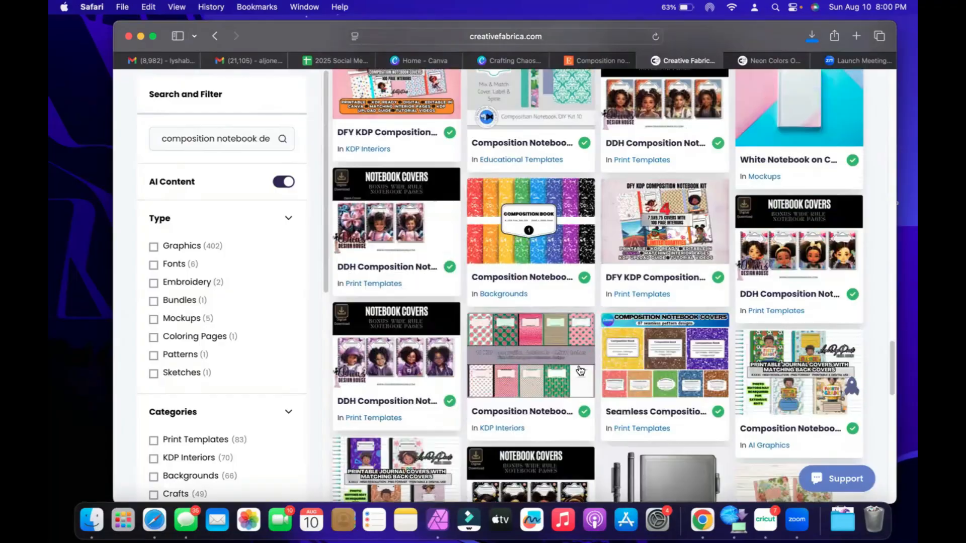
scroll(581, 368, down, 2)
scroll(612, 364, down, 2)
scroll(612, 364, down, 15)
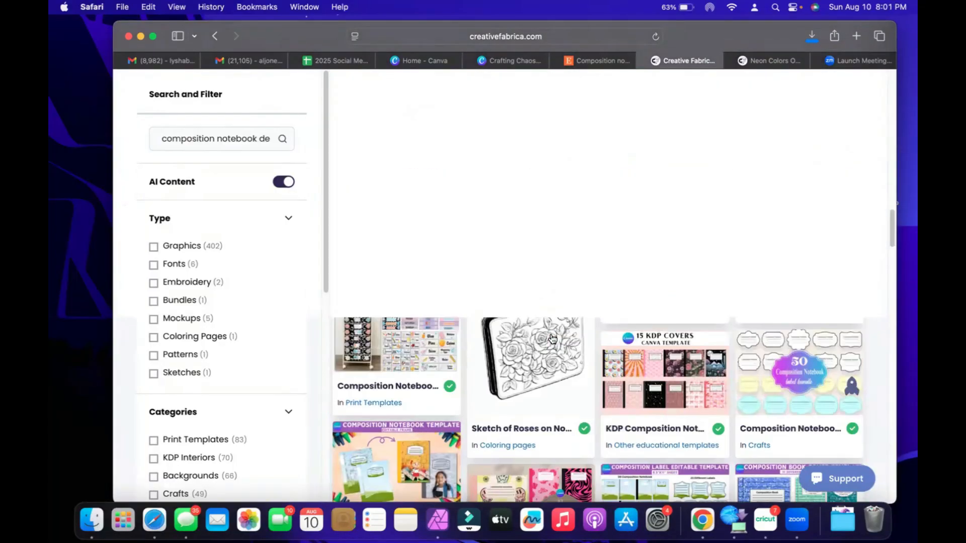
scroll(550, 333, up, 20)
click(341, 184)
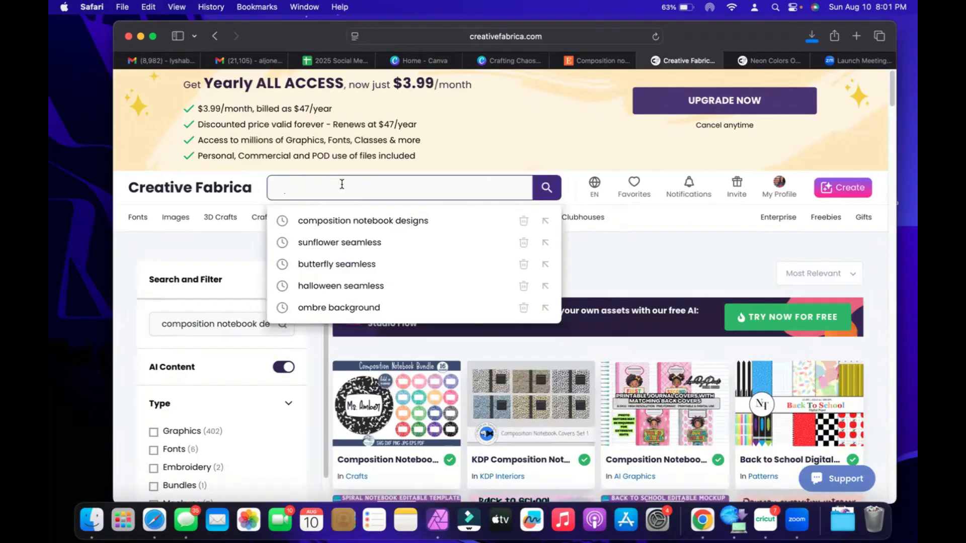
text(coquette seamles)
key(Return)
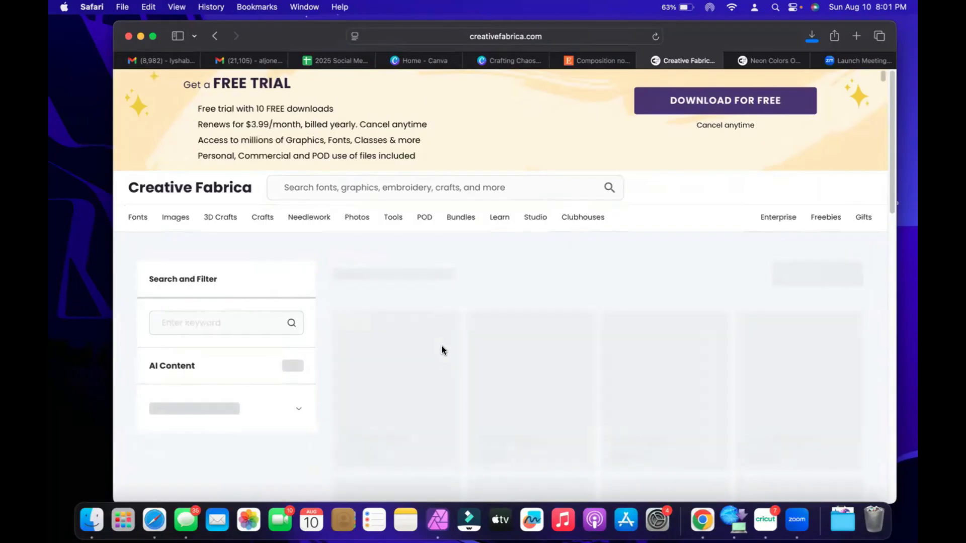
Step: Search Creative Fabrica for "coquette seamless"
click(382, 187)
text(coquette sea)
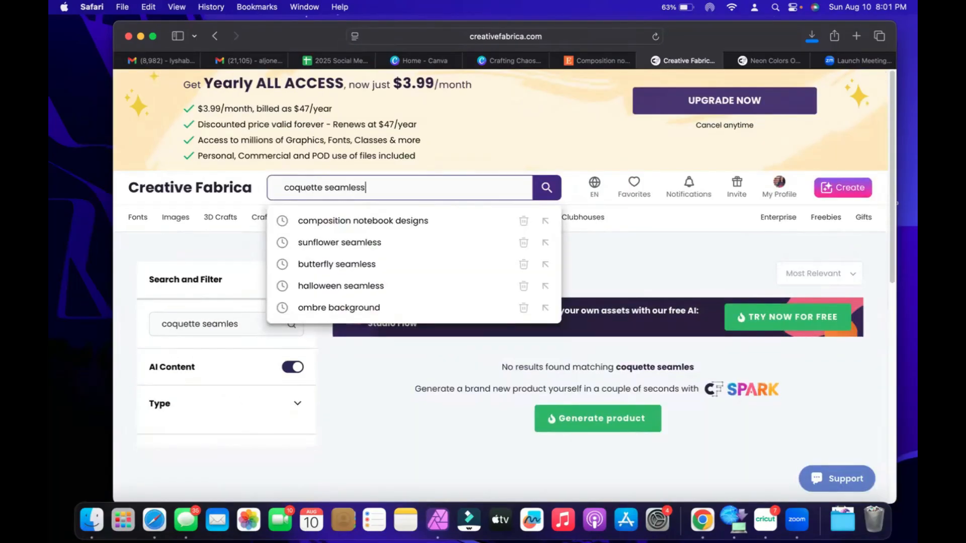
text(mless)
key(Return)
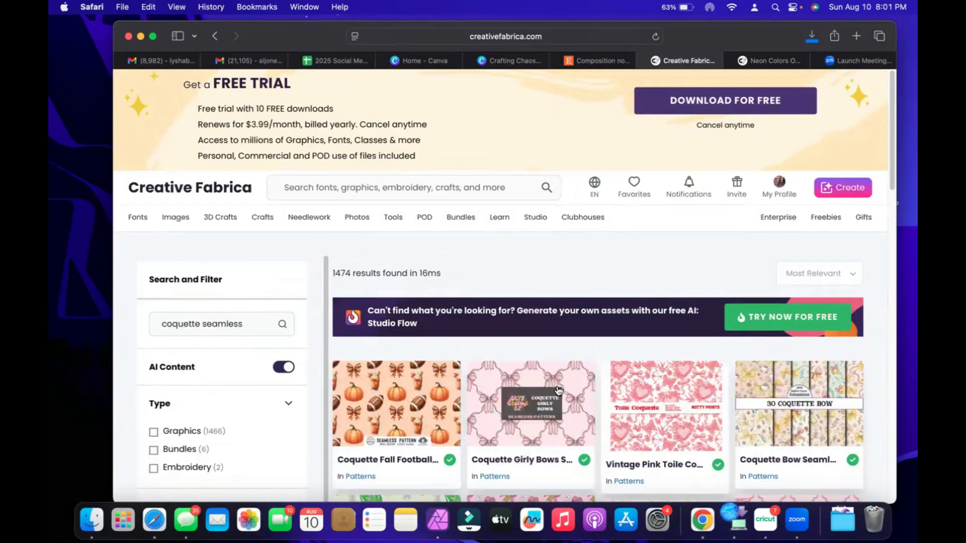
Step: Find the pink "Seamless 300PPI Coquette Patterns" listing among the results and open it in a new tab
scroll(558, 390, down, 3)
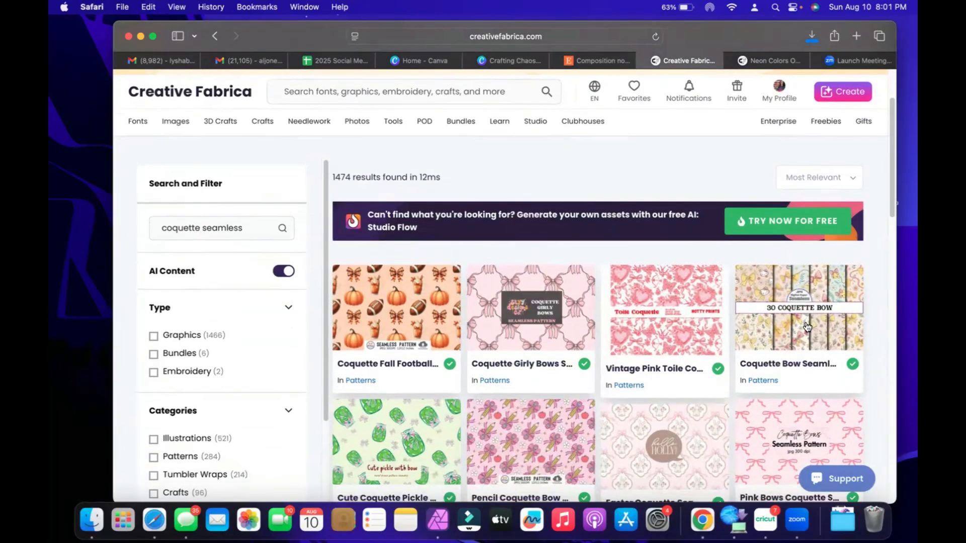
scroll(722, 339, down, 5)
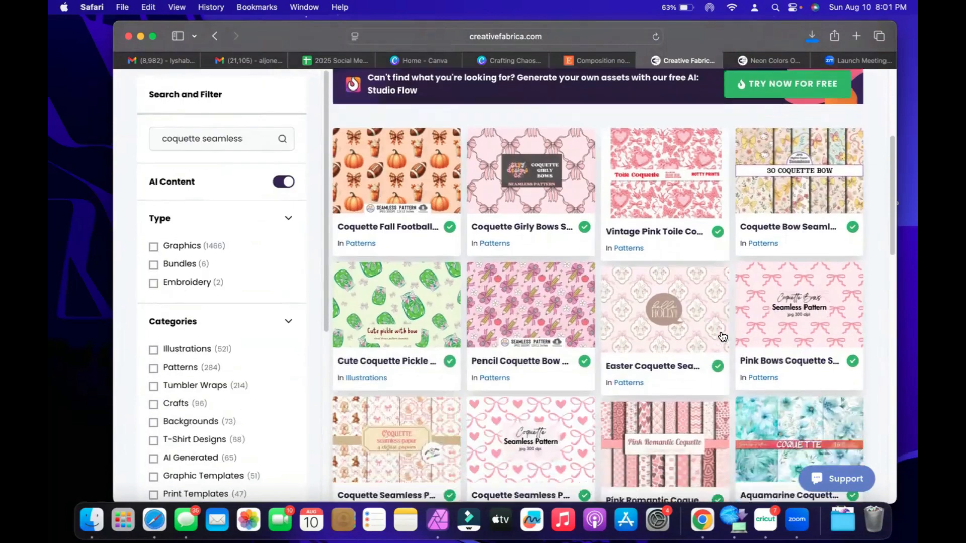
scroll(504, 378, down, 3)
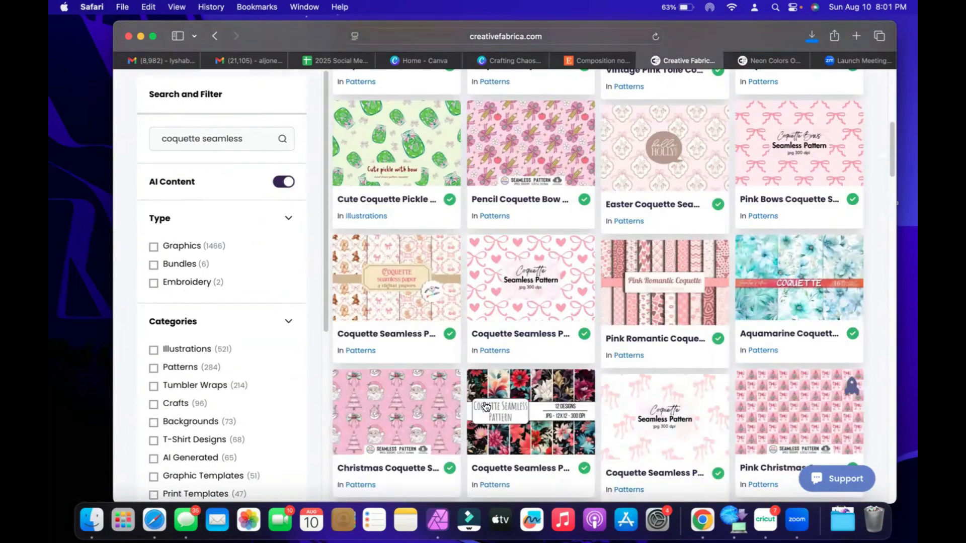
scroll(485, 406, down, 5)
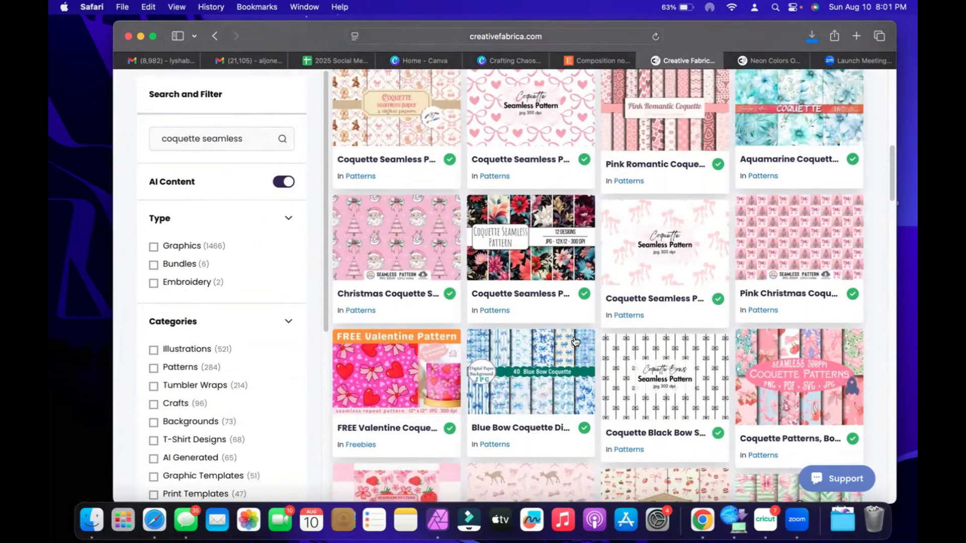
scroll(575, 342, down, 5)
right_click(792, 246)
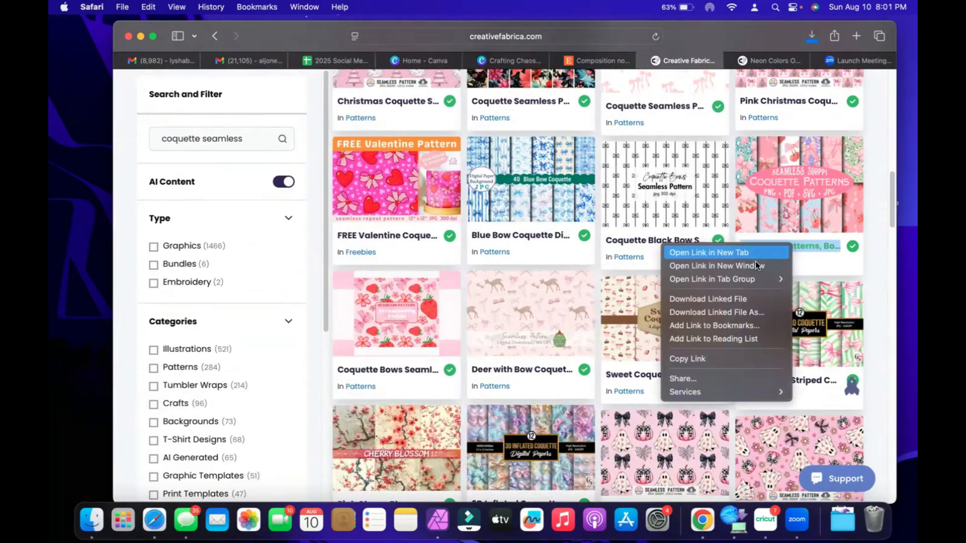
click(709, 252)
Step: Open the Pencil Coquette Bow listing with yellow bows on a pink background in a new tab
scroll(689, 372, down, 3)
scroll(690, 375, down, 3)
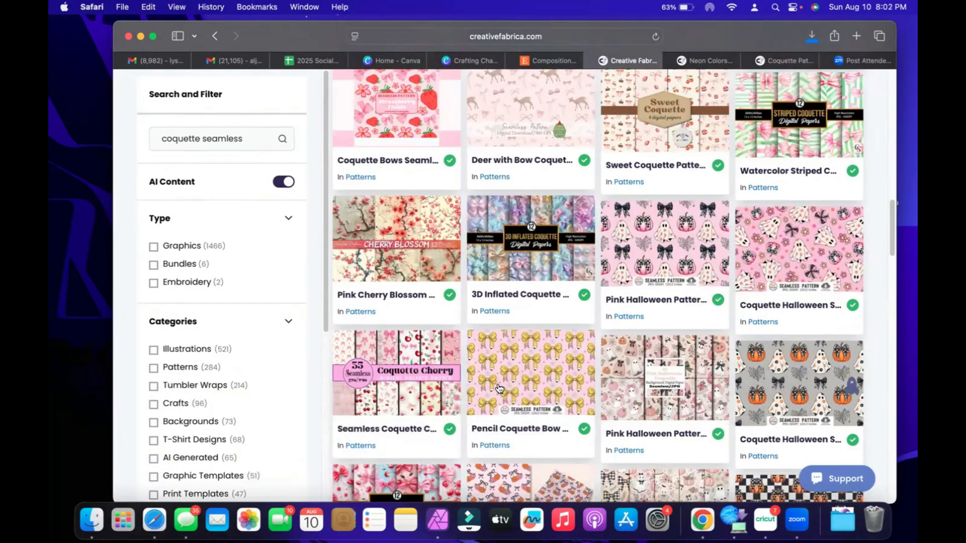
right_click(523, 427)
click(549, 347)
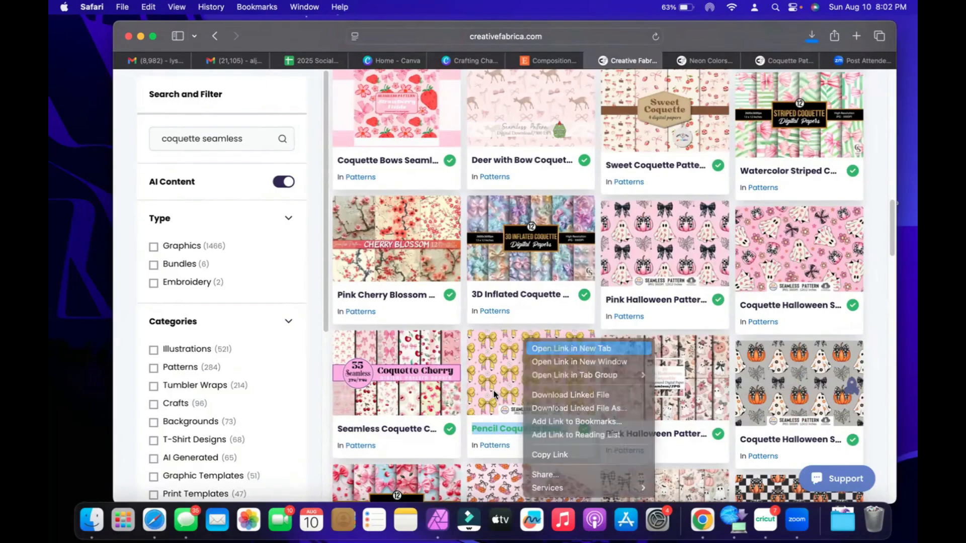
Step: Find the pink gingham Coquette Bow Seamless pattern listing among the coquette results and open it in a new tab
scroll(789, 216, down, 8)
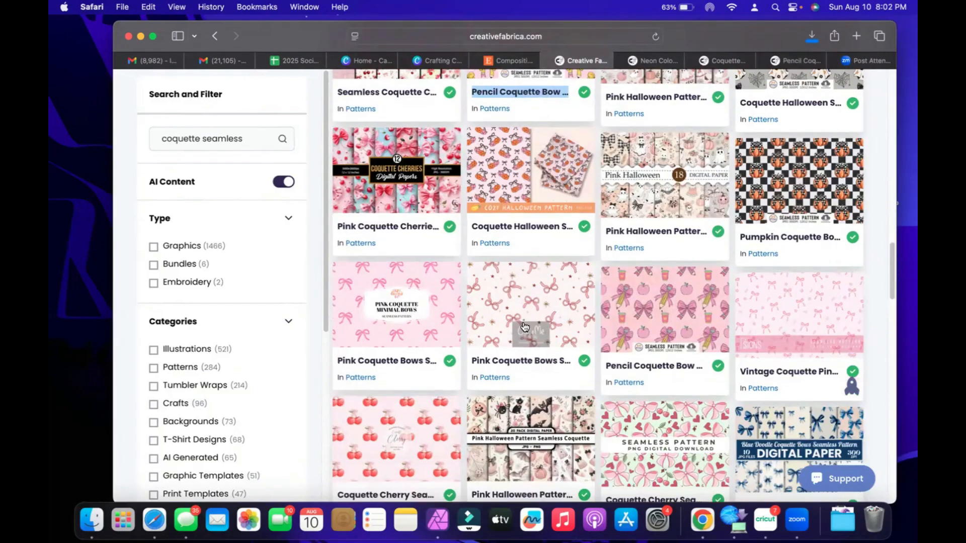
scroll(523, 323, down, 6)
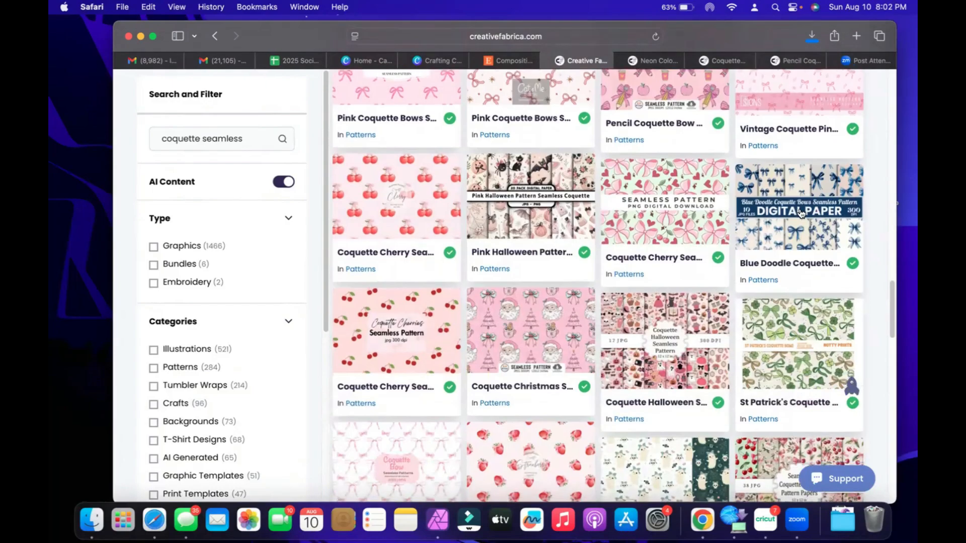
scroll(523, 312, down, 6)
scroll(517, 300, down, 12)
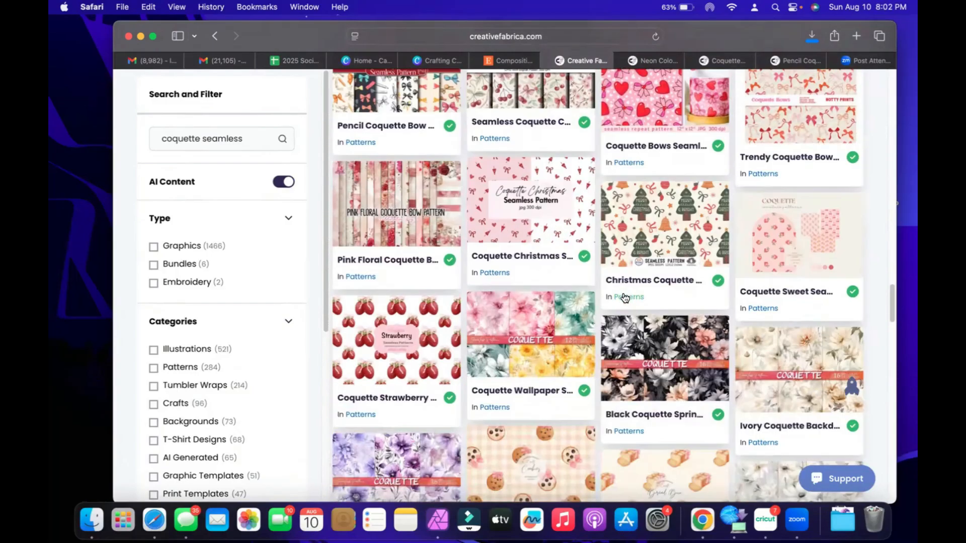
scroll(624, 298, down, 4)
scroll(608, 295, down, 4)
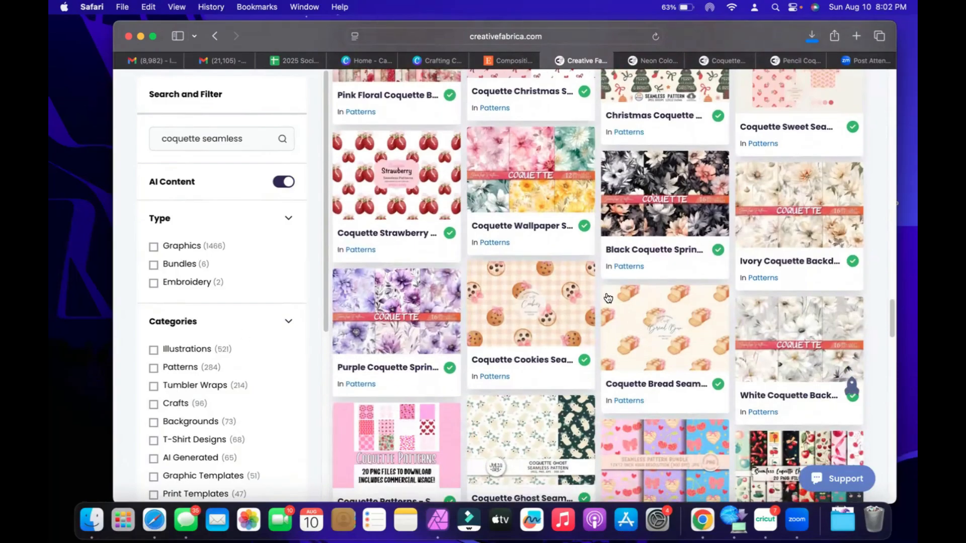
scroll(608, 293, down, 4)
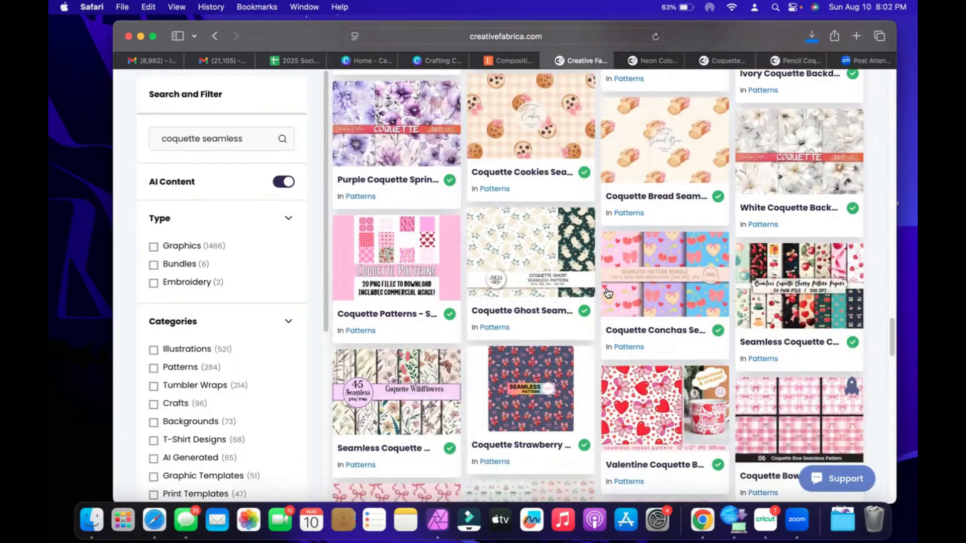
right_click(770, 325)
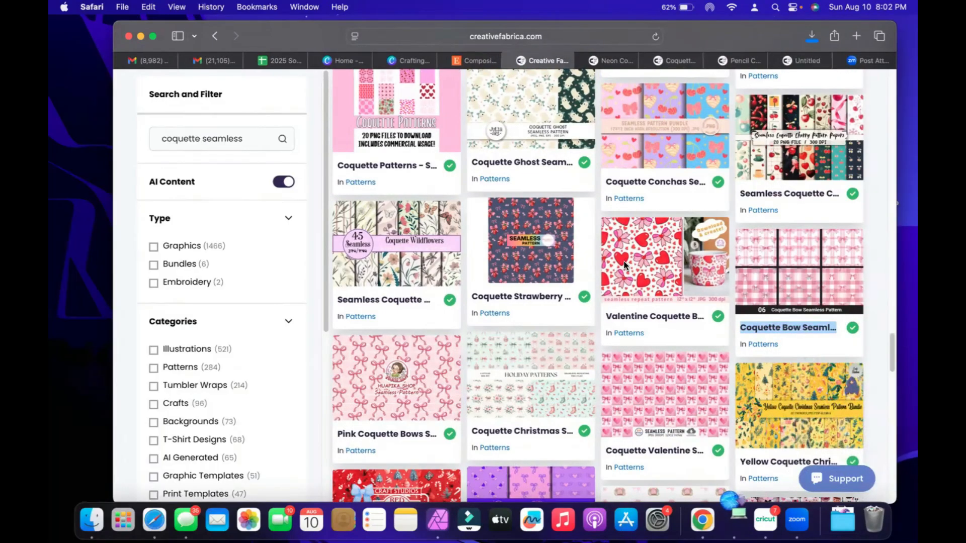
Step: Search Creative Fabrica for "fall seamless design"
scroll(624, 261, up, 15)
scroll(626, 265, up, 15)
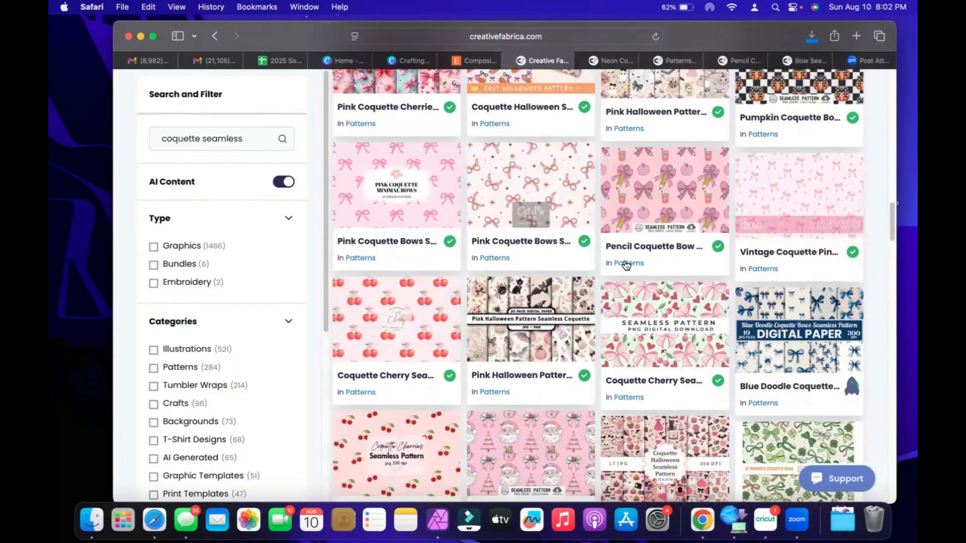
click(375, 192)
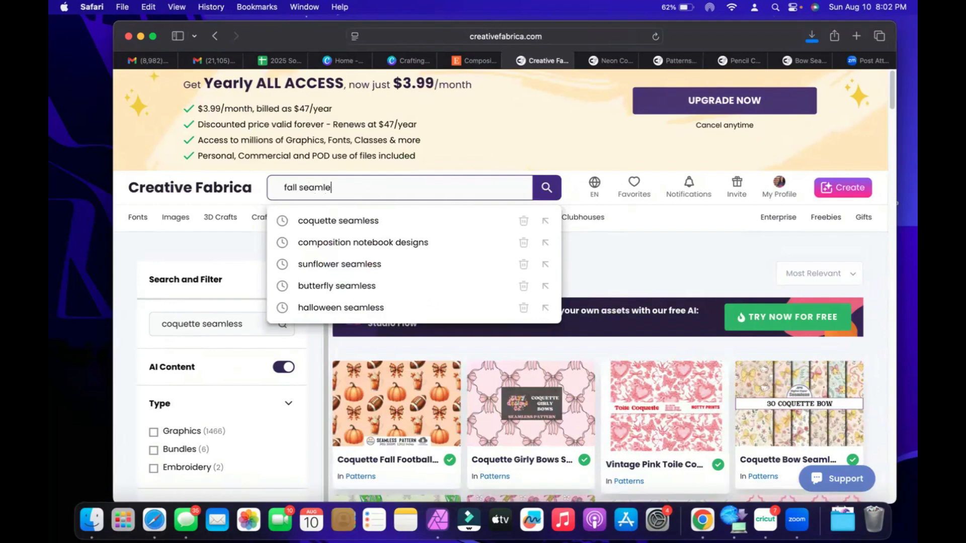
text(fall seamless design)
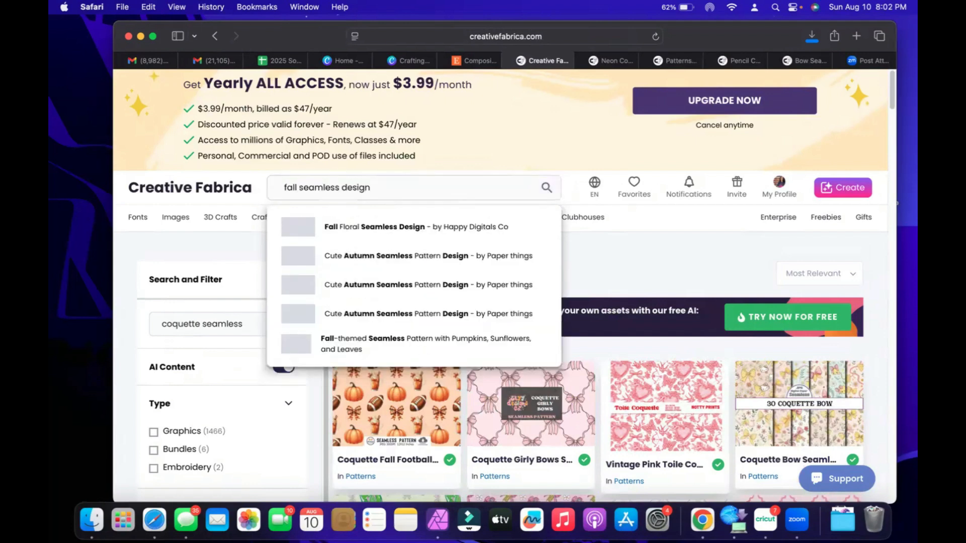
key(Return)
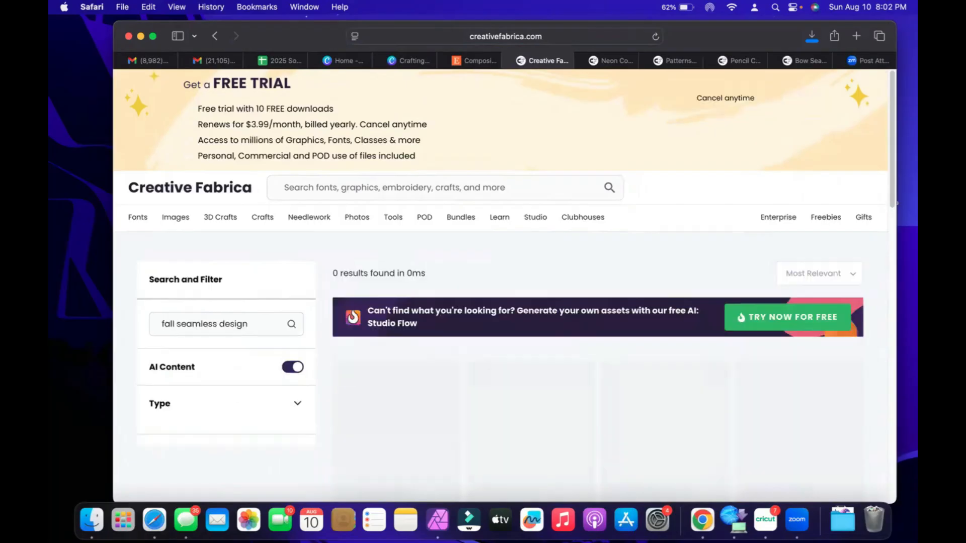
Step: Examine the fall seamless design results for autumn, pumpkin and leaf patterns suited to notebook covers
scroll(578, 319, down, 10)
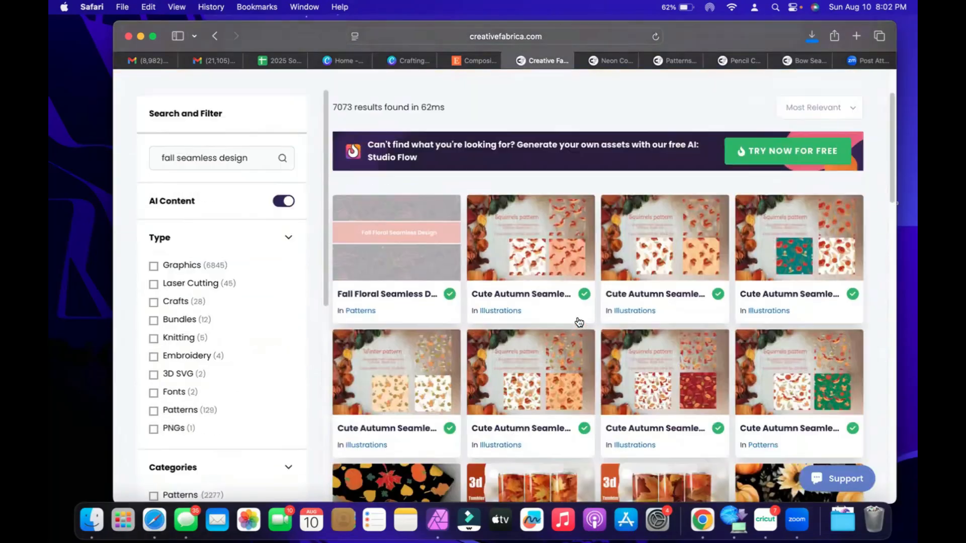
scroll(821, 371, down, 15)
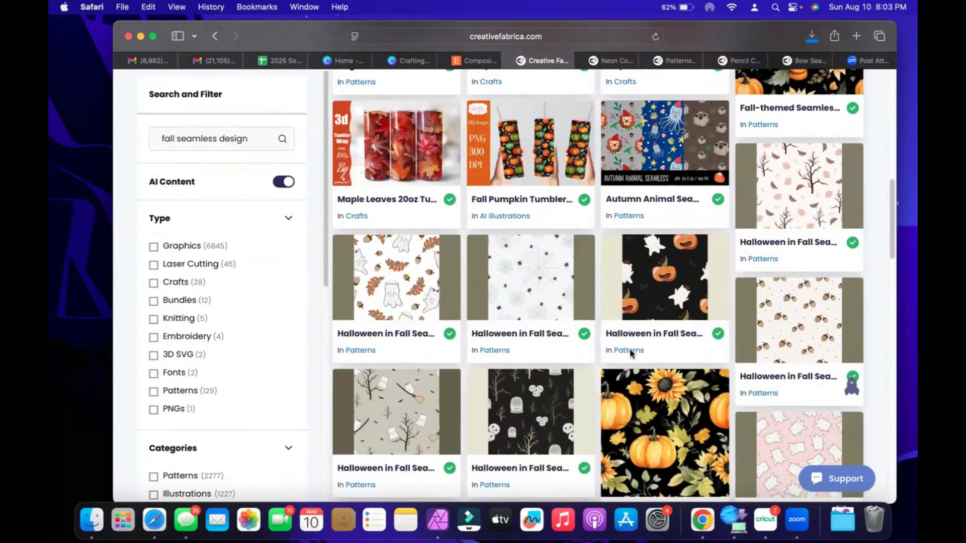
scroll(537, 344, down, 12)
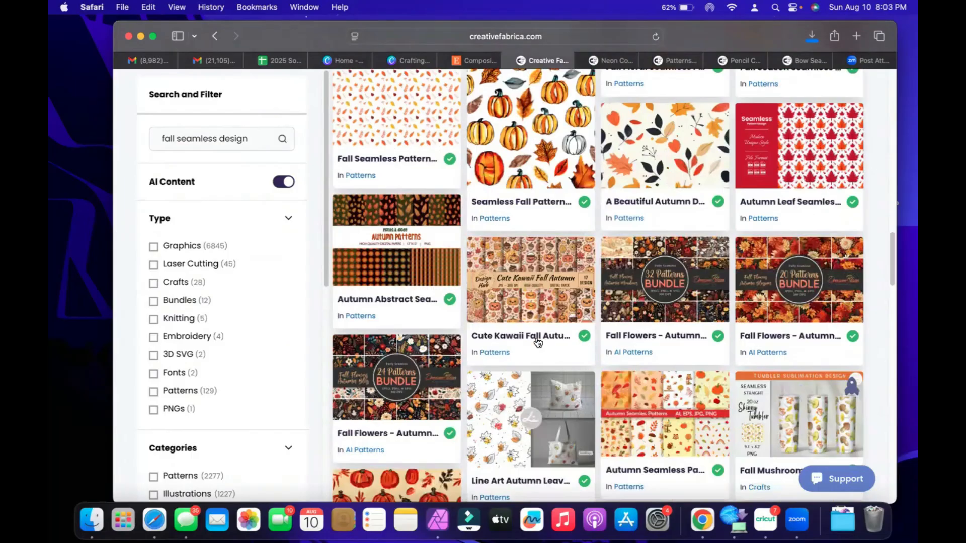
scroll(537, 342, down, 6)
scroll(537, 342, down, 5)
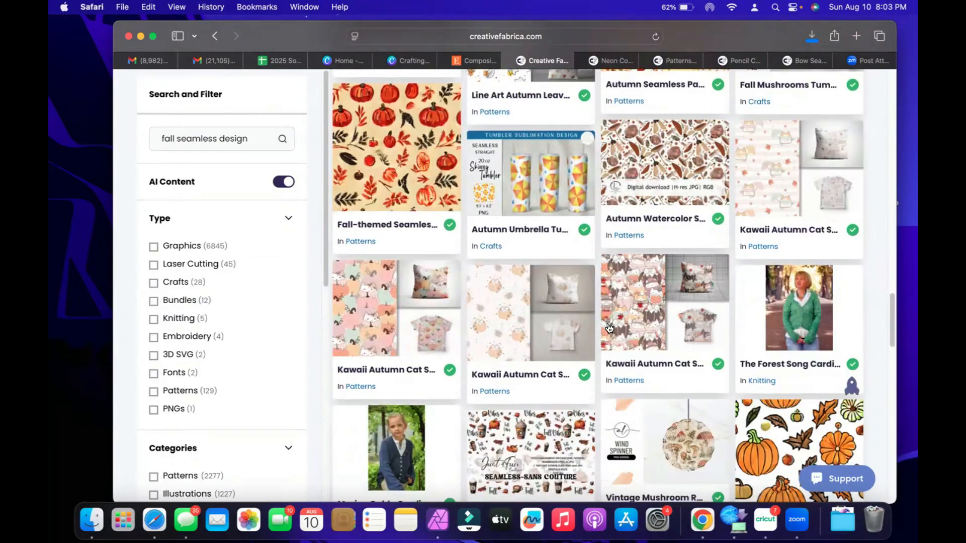
scroll(607, 330, down, 8)
scroll(607, 329, down, 15)
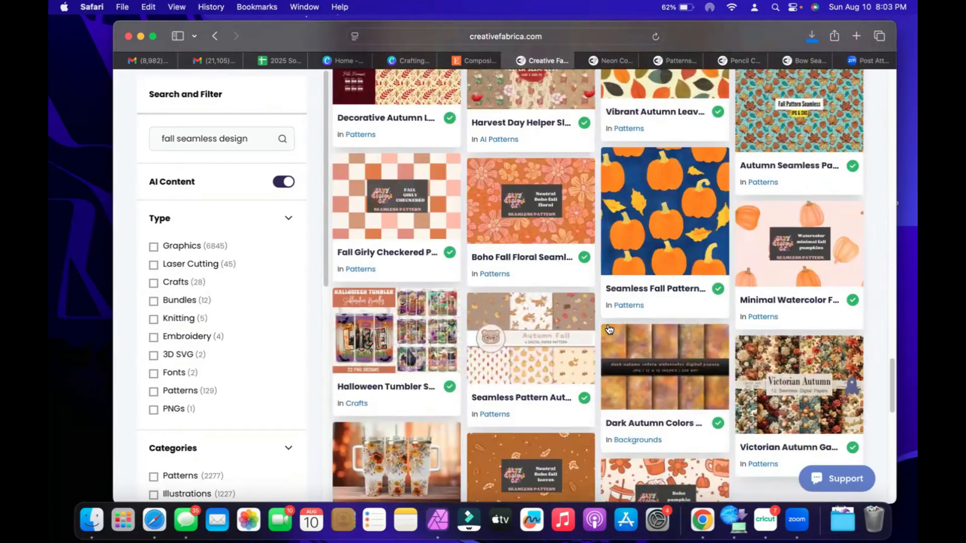
scroll(620, 323, down, 11)
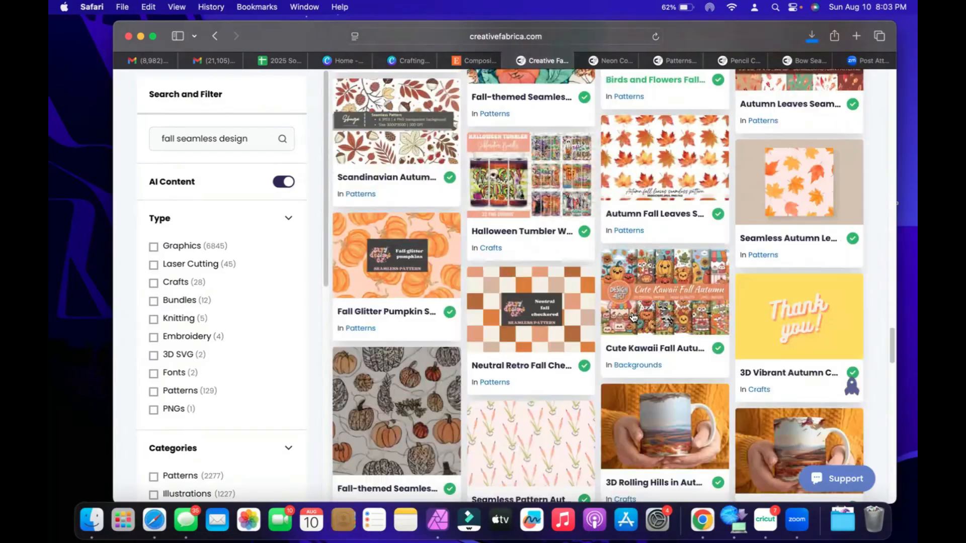
scroll(858, 374, up, 7)
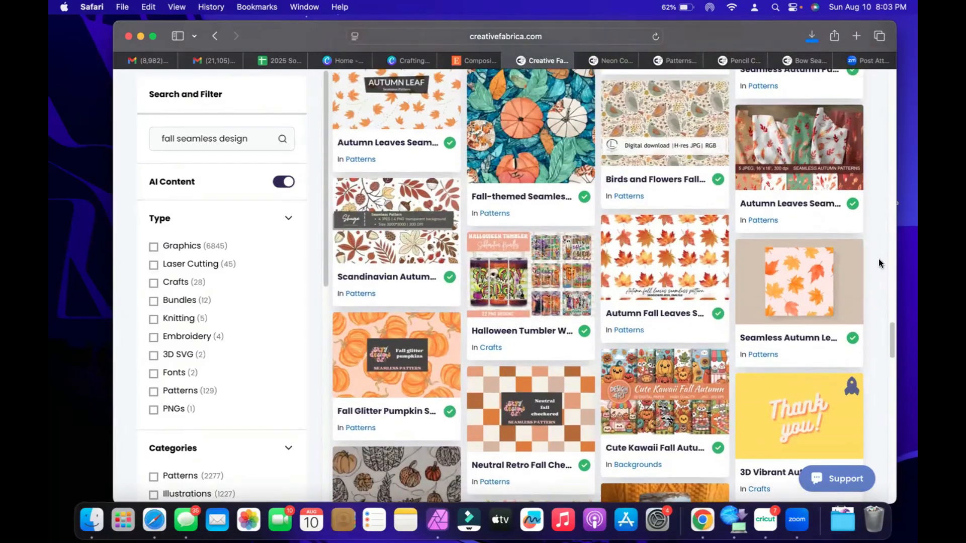
Step: Search Creative Fabrica for "neon ombre"
scroll(878, 258, up, 20)
click(397, 155)
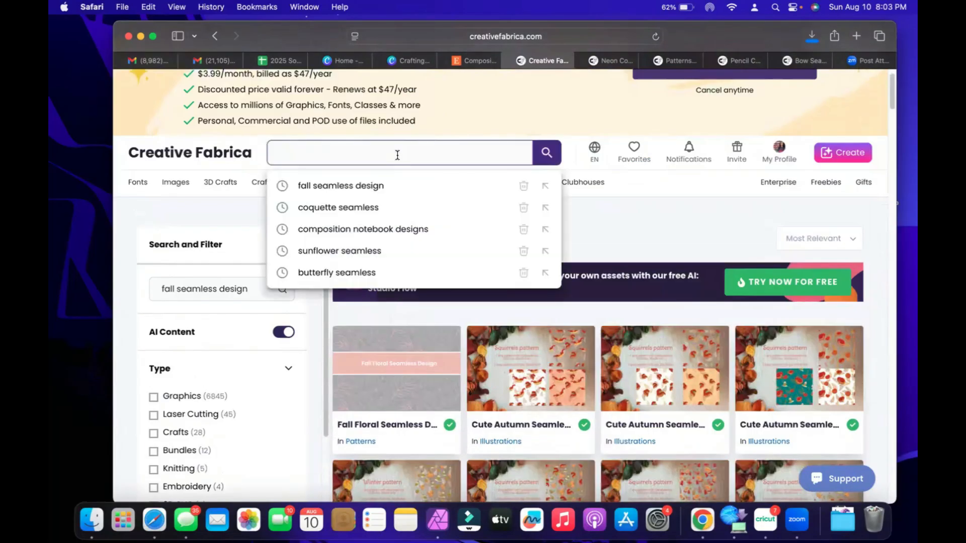
text(neon ombre)
key(Return)
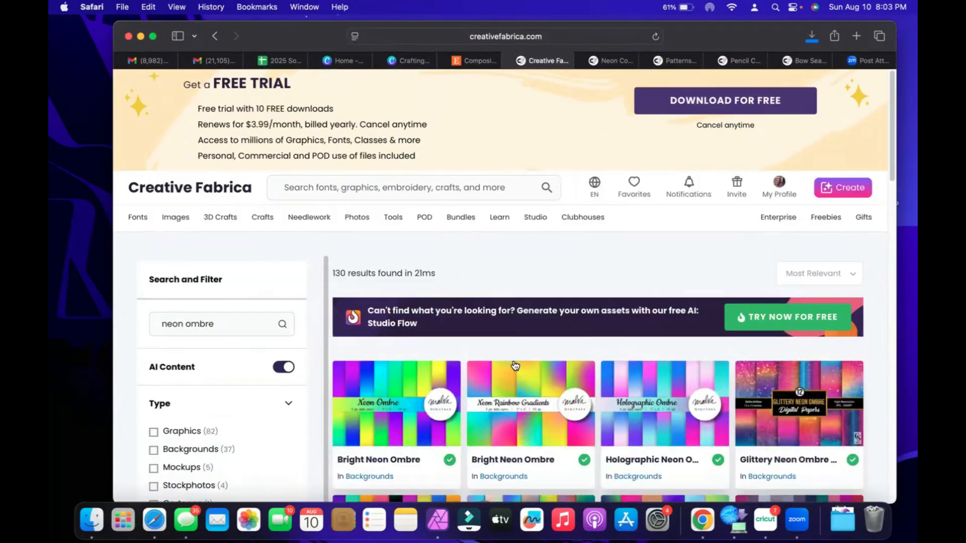
Step: Open the Holographic Neon Ombre Backgrounds listing in a new tab and download its digital papers
scroll(515, 361, down, 5)
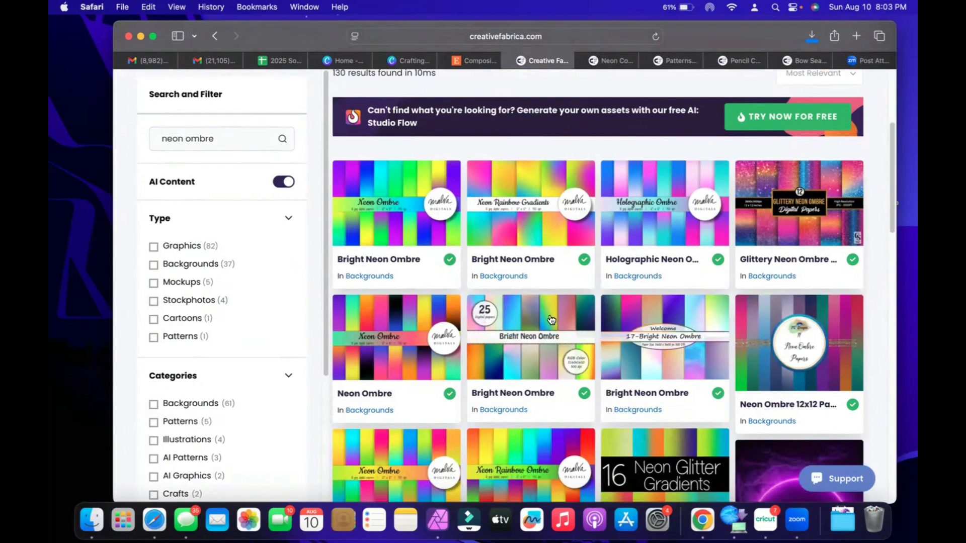
right_click(659, 265)
click(674, 260)
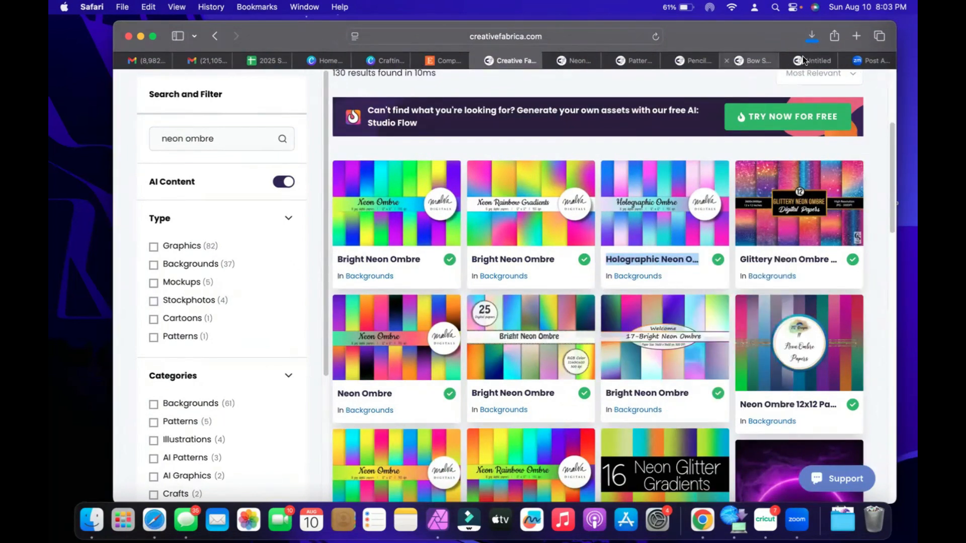
click(809, 61)
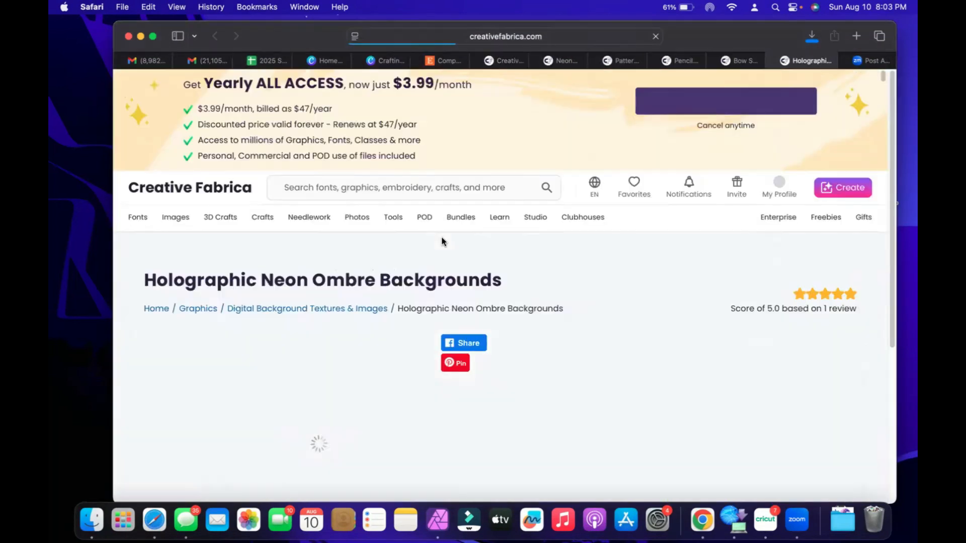
scroll(352, 352, down, 1)
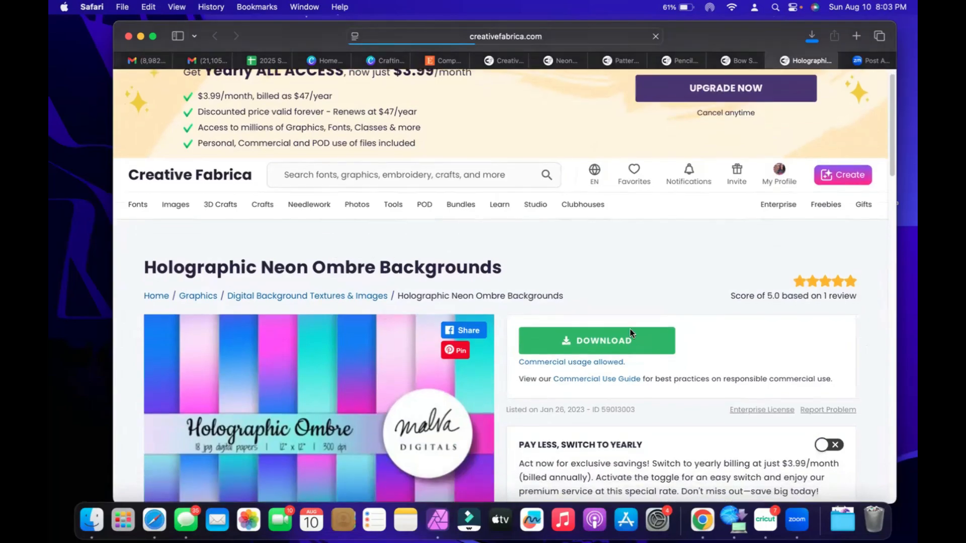
scroll(297, 332, down, 5)
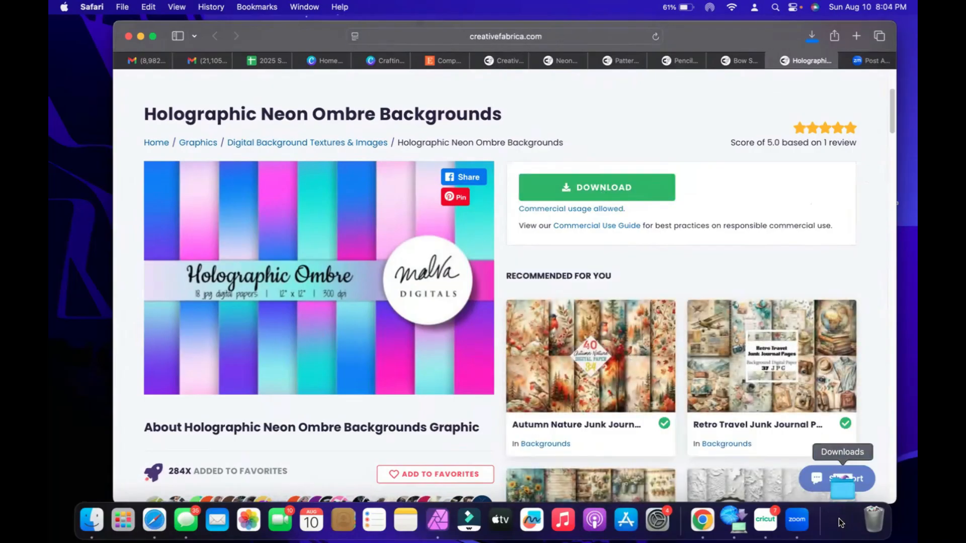
Step: Download the Coquette Bow Seamless Pattern Bundle and the Pencil Coquette Bow Seamless Pattern from their open listings
click(733, 65)
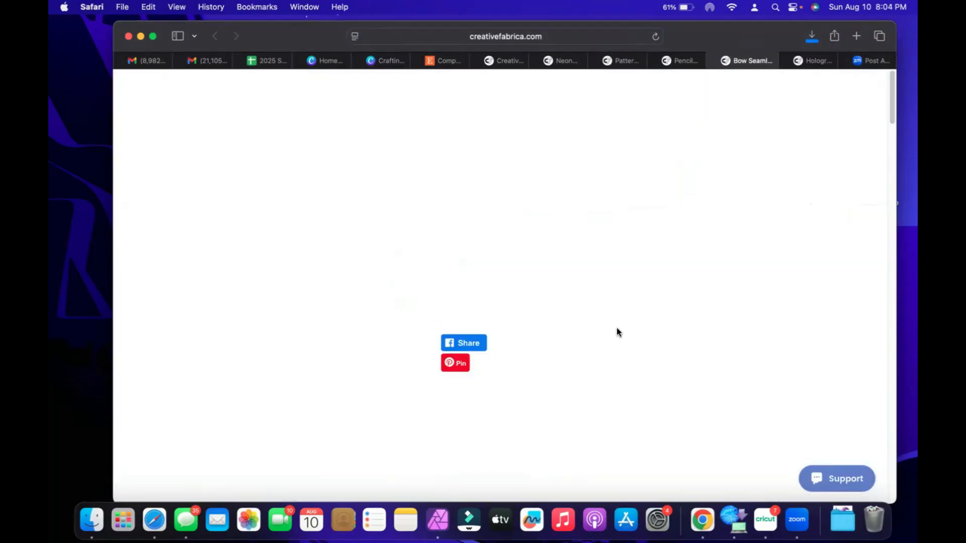
click(587, 342)
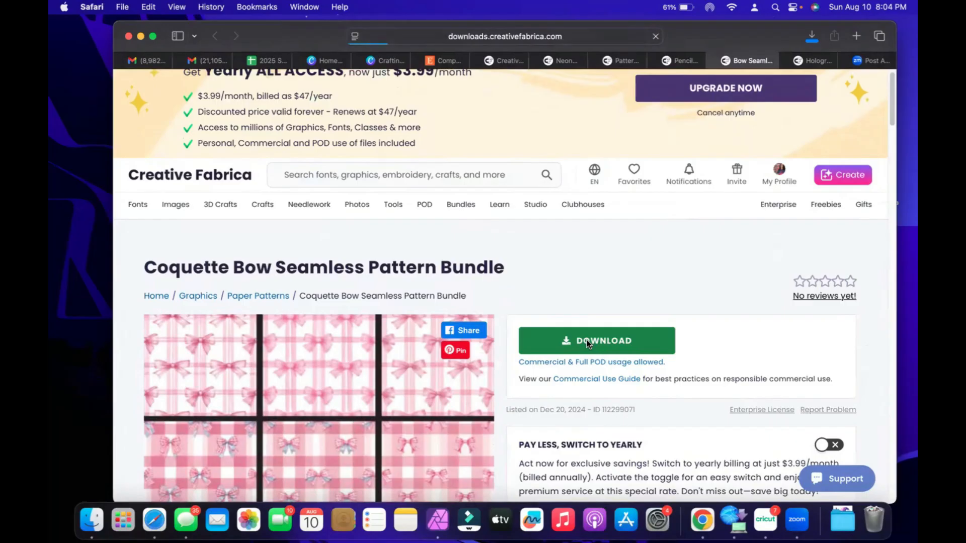
click(687, 61)
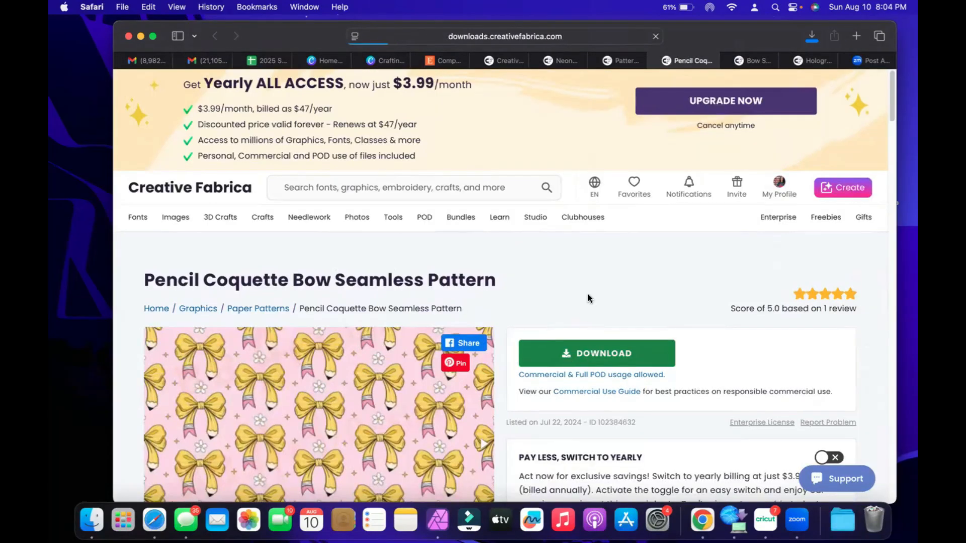
Step: Preview the individual designs in the Coquette Patterns, Bows Cherry Patterns listing and download the set
click(619, 61)
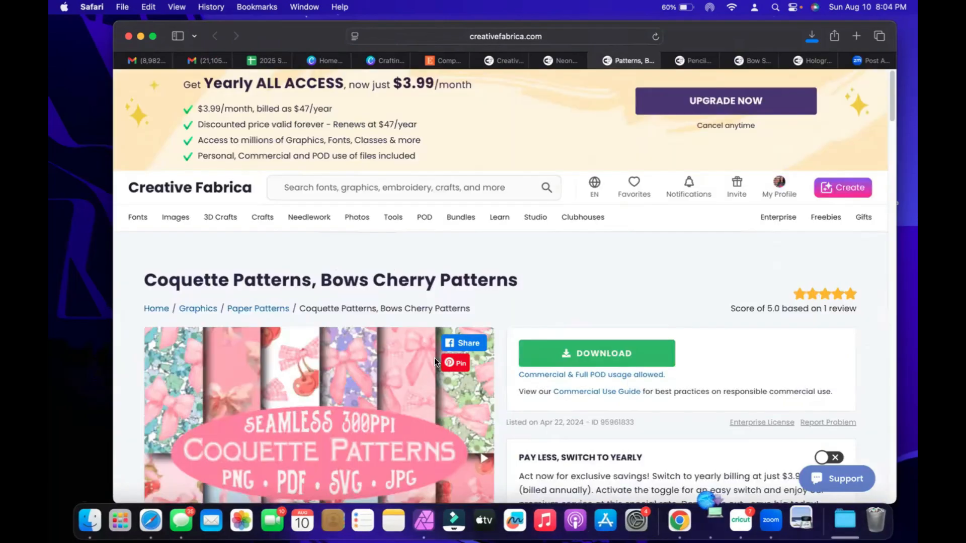
scroll(407, 355, down, 4)
click(308, 364)
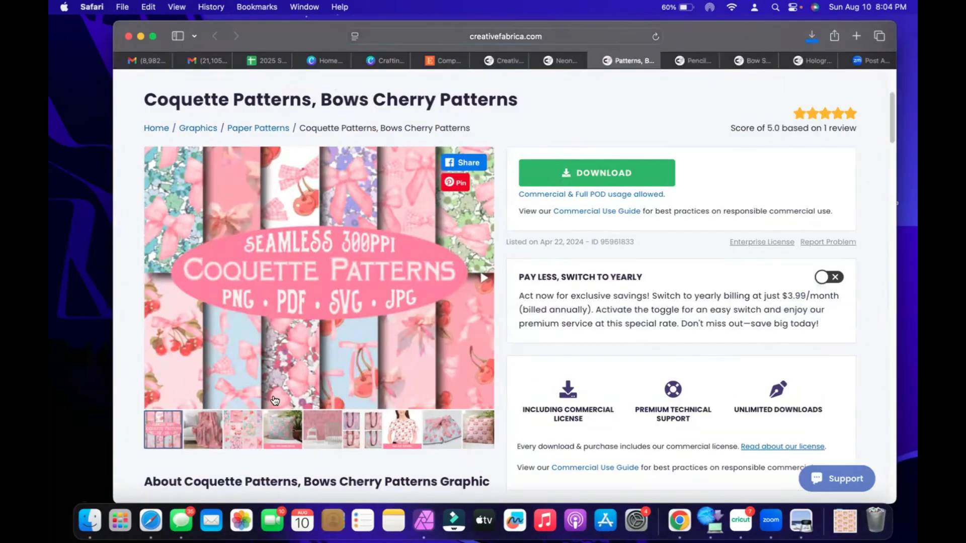
click(244, 431)
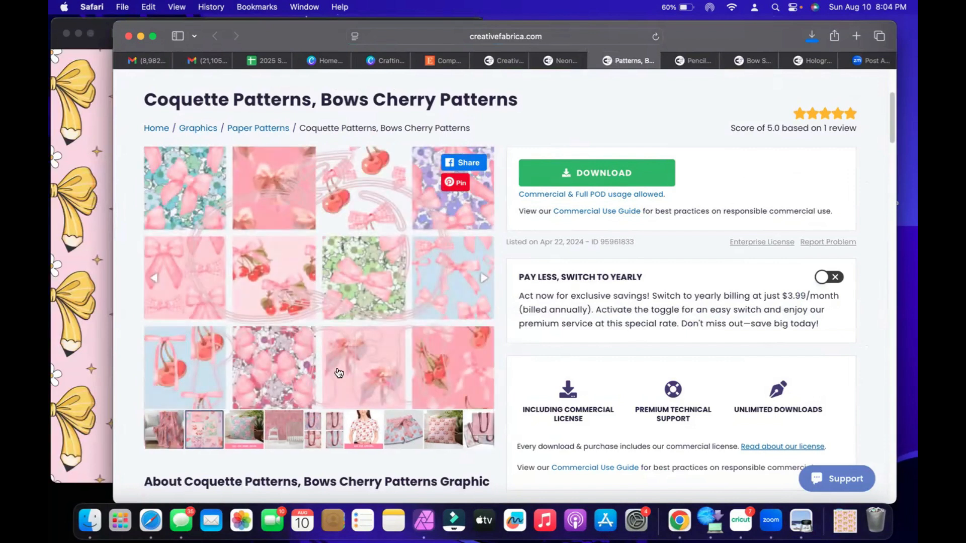
click(645, 179)
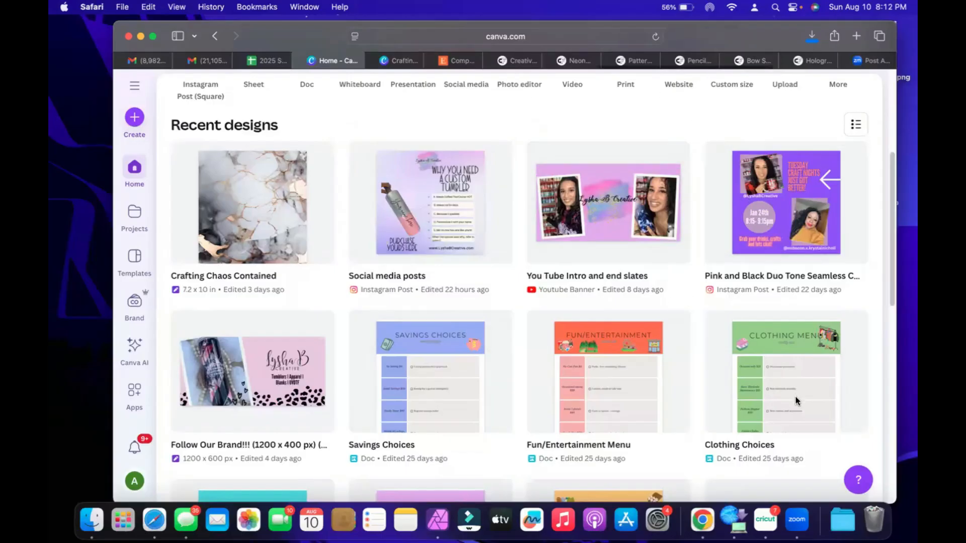
Step: Create a new blank Canva design with a custom size of 7.2 × 10 in
scroll(453, 211, up, 2)
scroll(431, 193, up, 4)
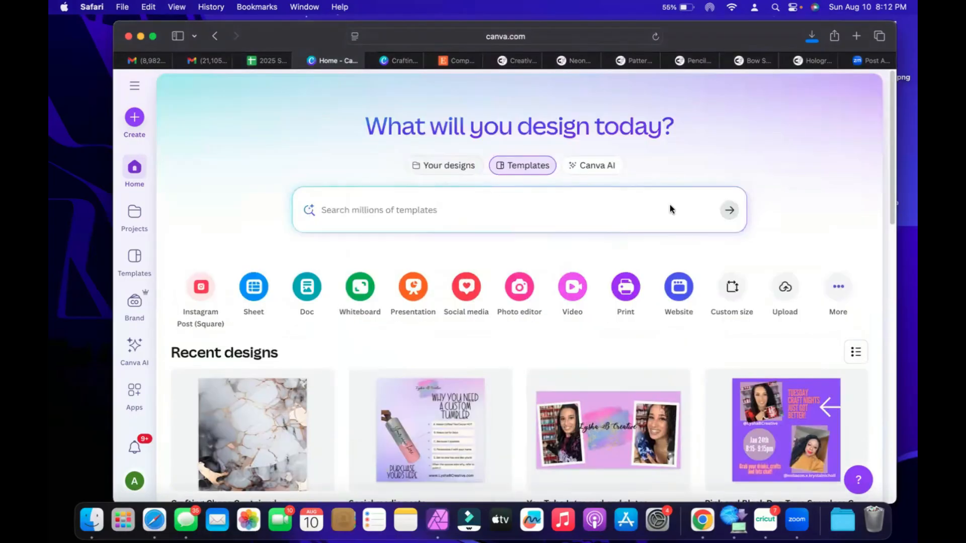
click(134, 123)
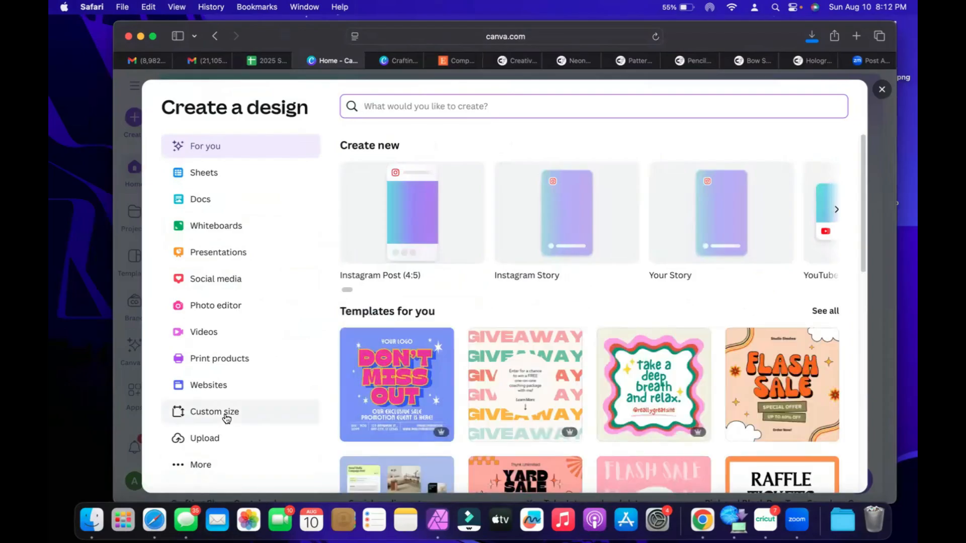
click(226, 417)
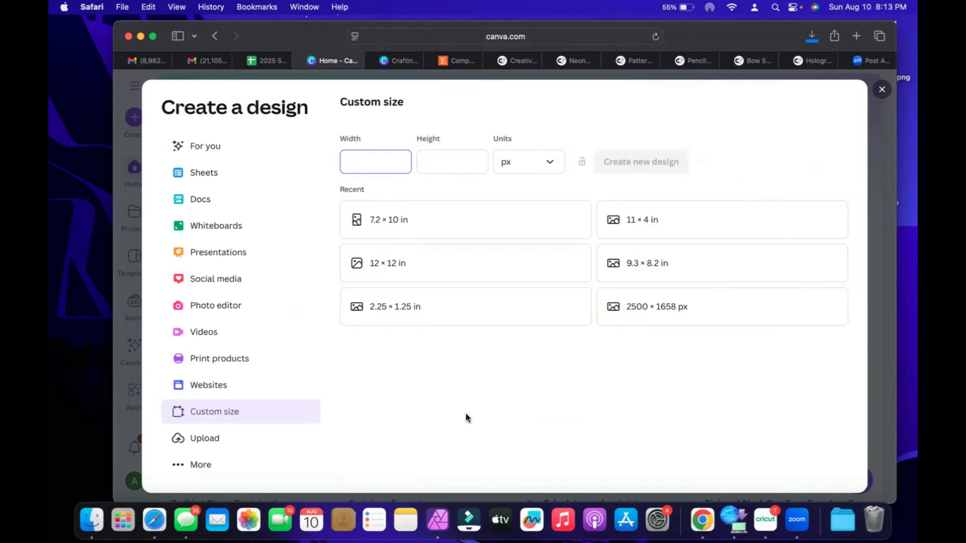
click(451, 166)
click(499, 163)
click(515, 218)
click(449, 168)
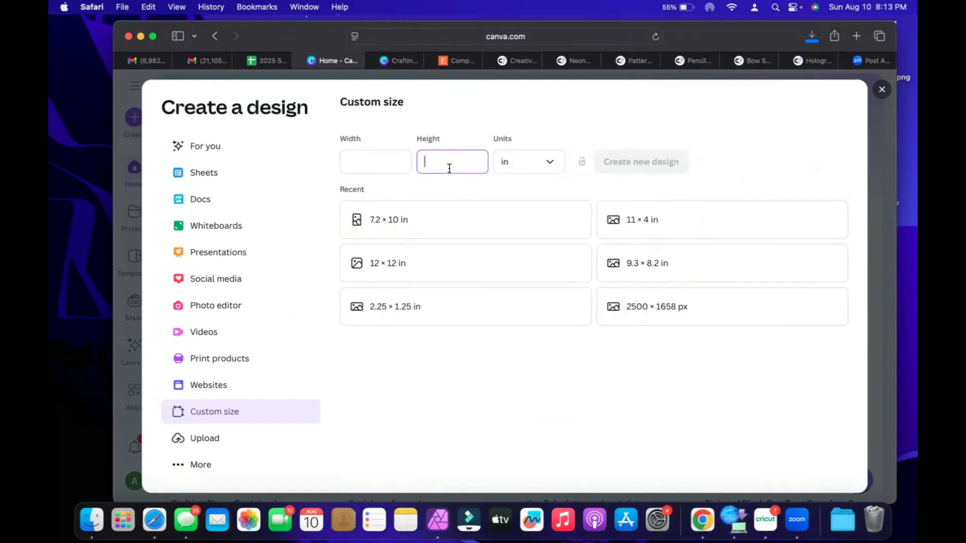
click(380, 166)
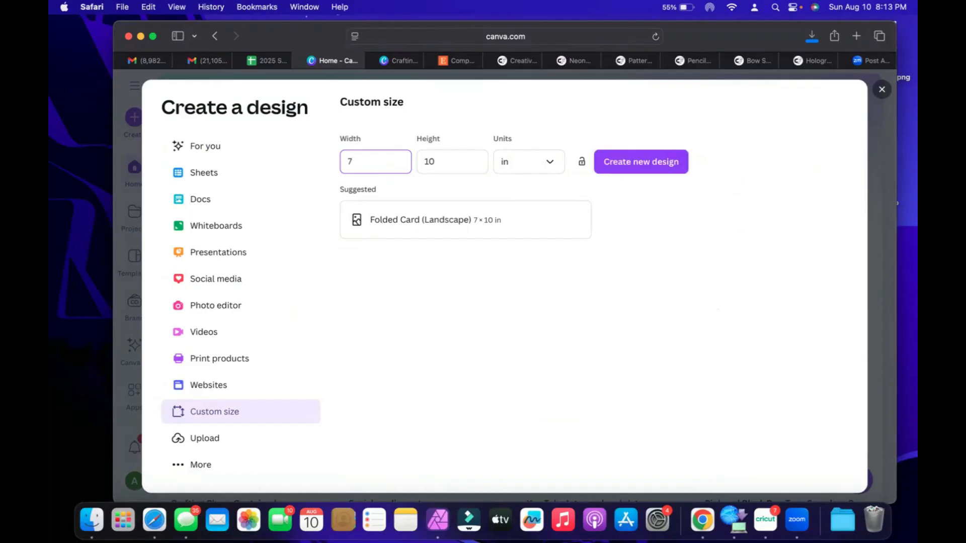
text(7.2)
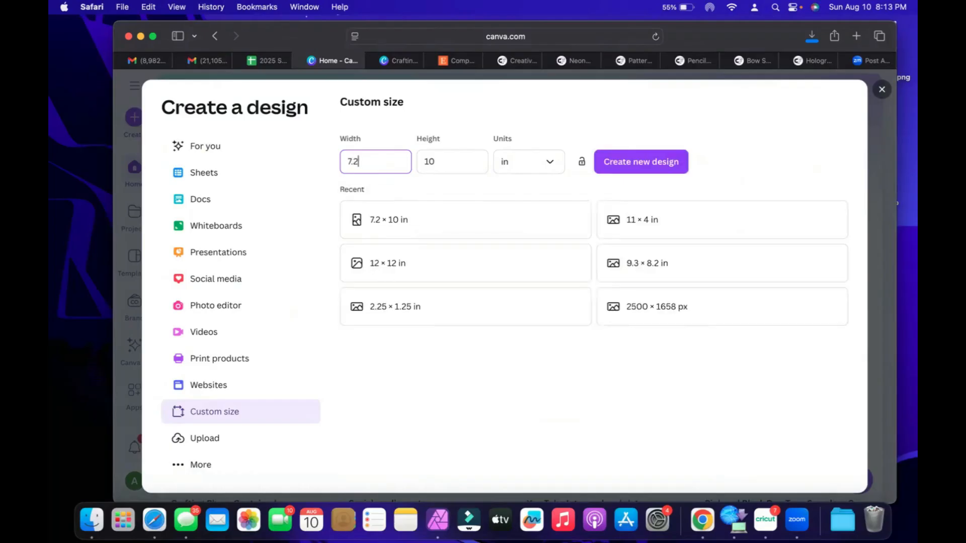
click(640, 169)
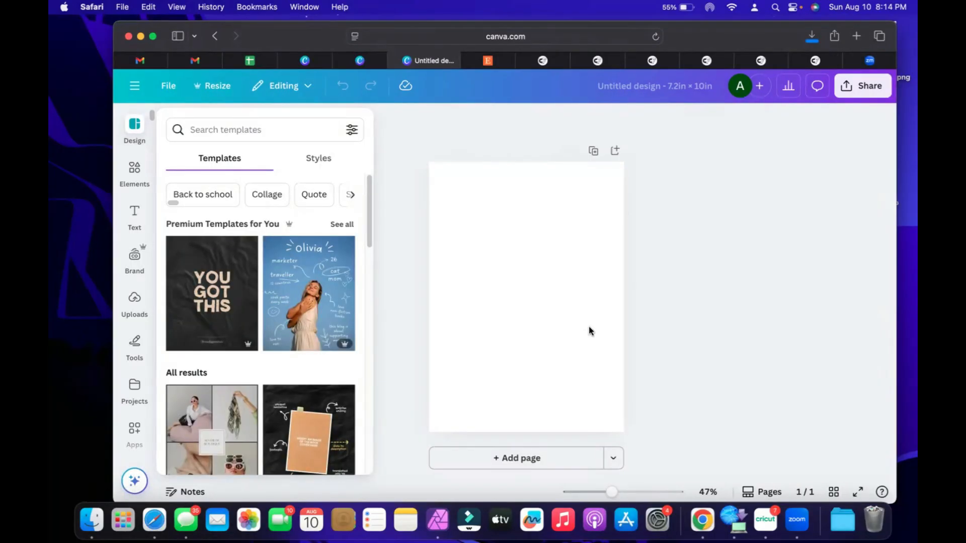
Step: Upload today's four downloaded pattern images from Documents: 2.jpg, the yellow Pencil Coquette Bow and the two Holographic Gradients files
click(137, 300)
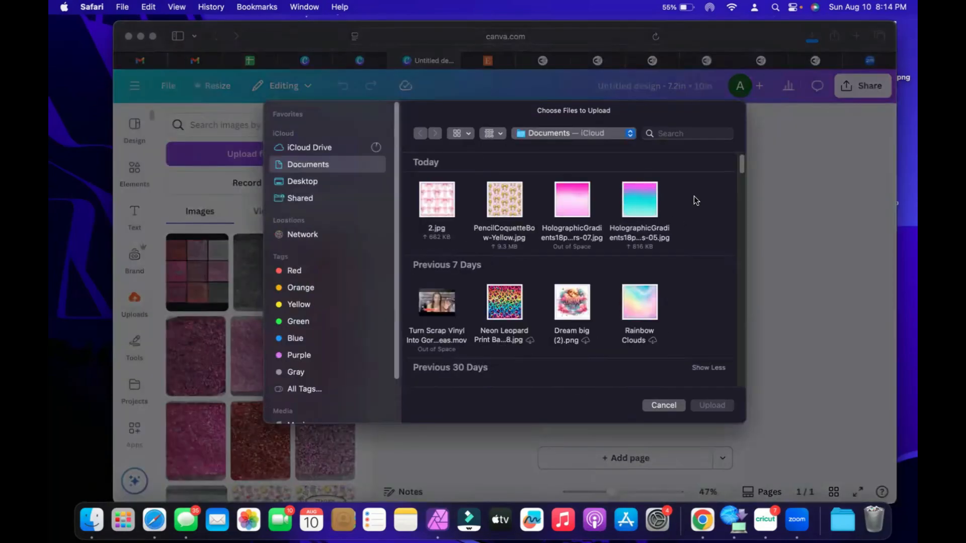
drag(695, 200, 206, 302)
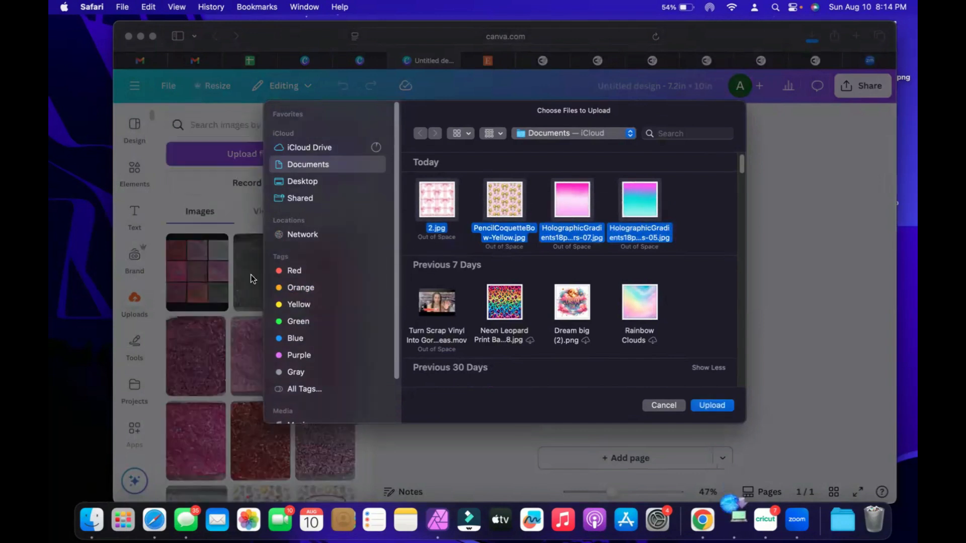
click(663, 406)
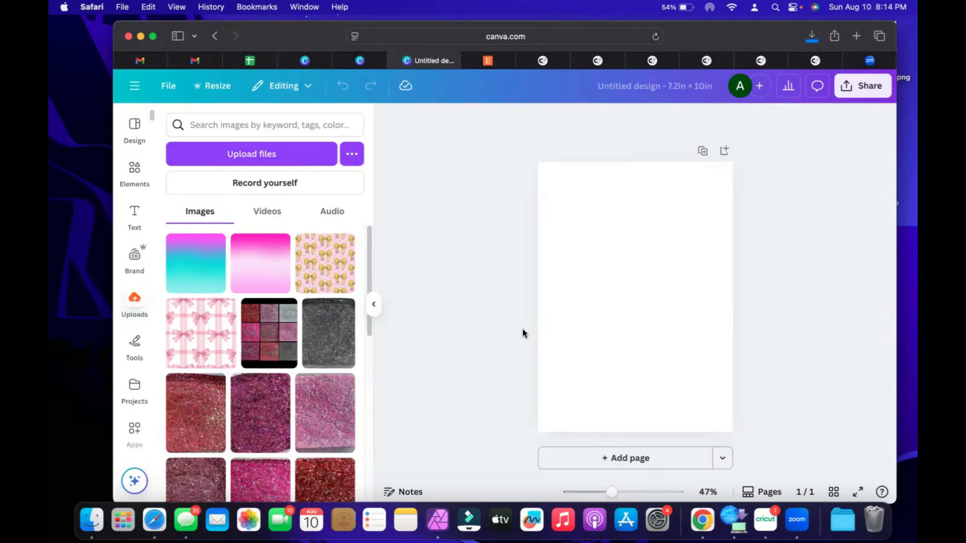
Step: Place the uploaded pink bow plaid pattern at the page's upper-left corner and enlarge it to the full page width
drag(432, 307, 610, 239)
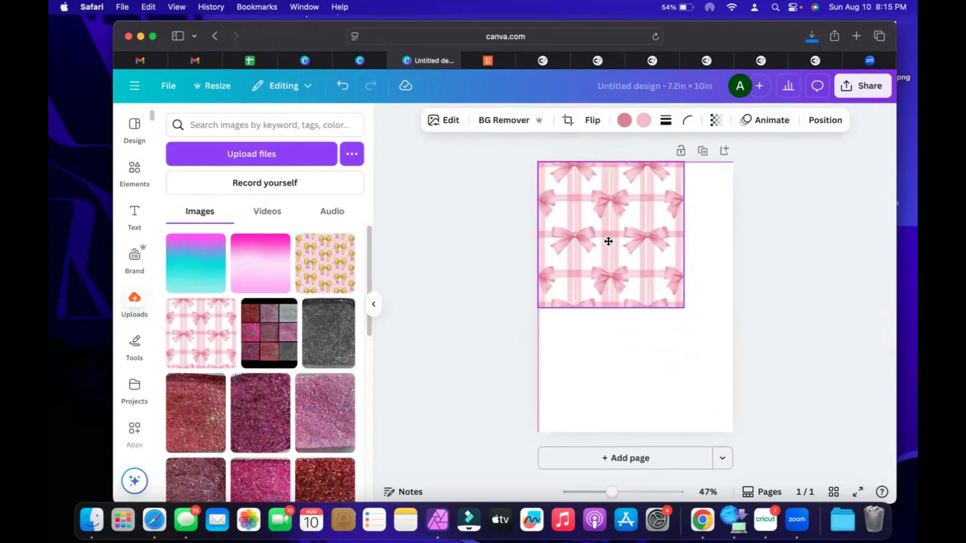
drag(687, 307, 733, 356)
click(732, 343)
click(687, 300)
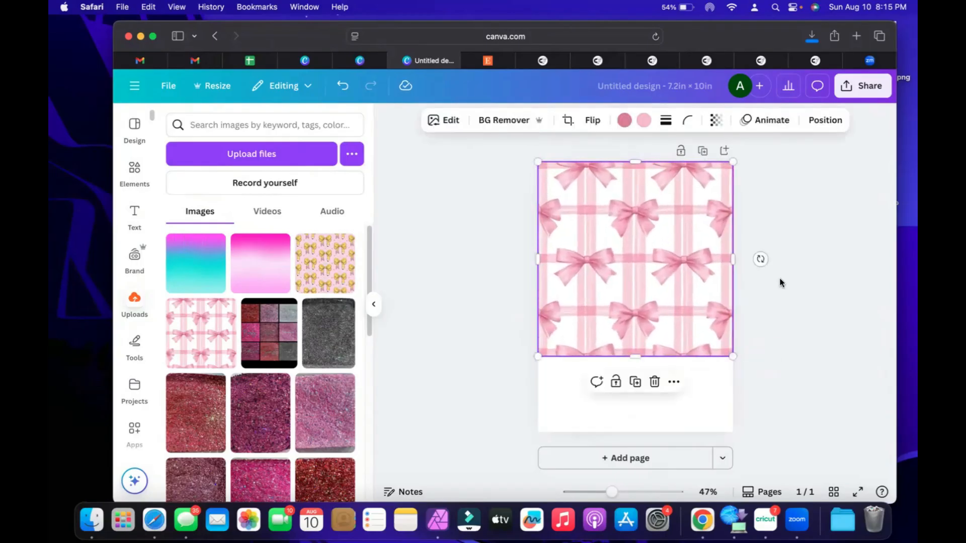
click(780, 280)
Step: Duplicate the bow pattern, move the copy down to fill the empty lower part of the page, and add a second page
right_click(628, 270)
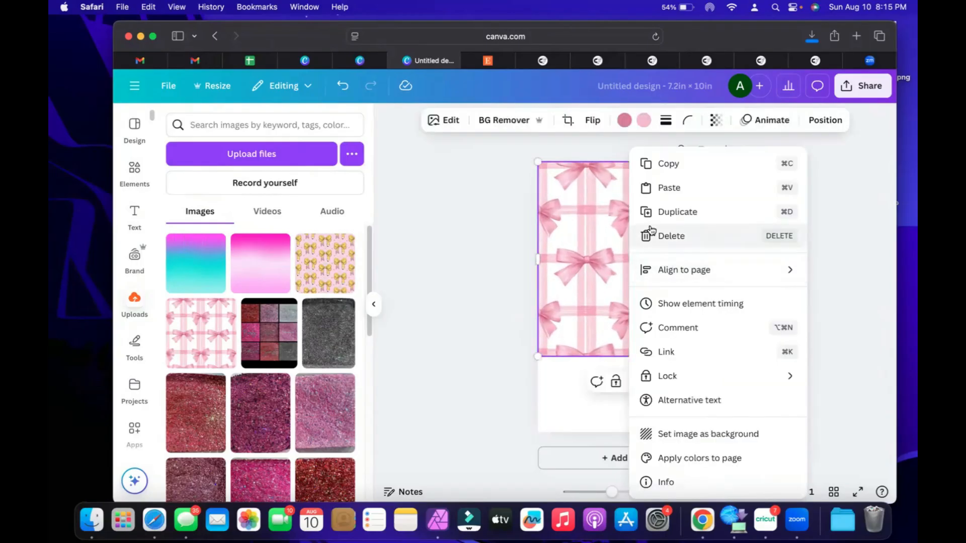
click(649, 212)
drag(658, 276, 645, 459)
click(659, 442)
click(645, 459)
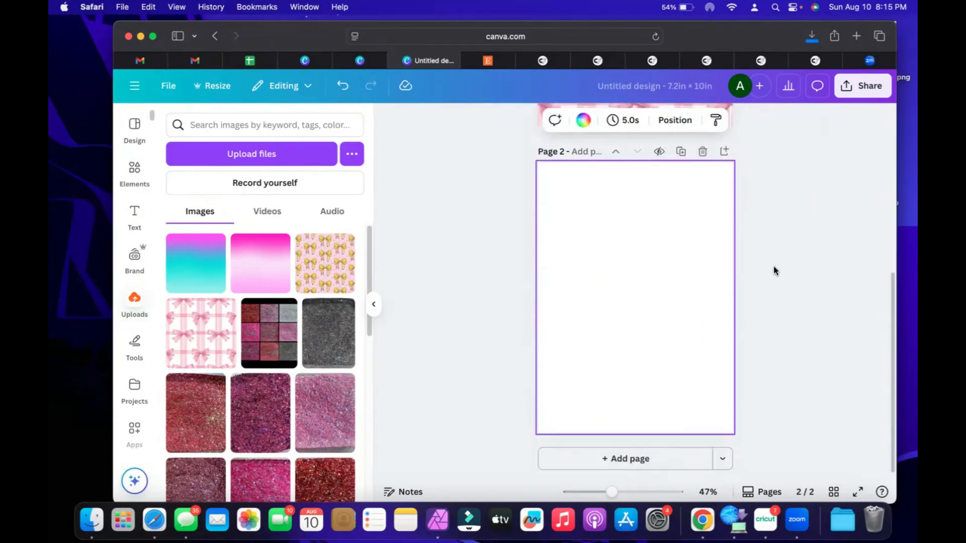
Step: Delete the duplicate bow pattern from the lower part of page 1
scroll(775, 258, up, 5)
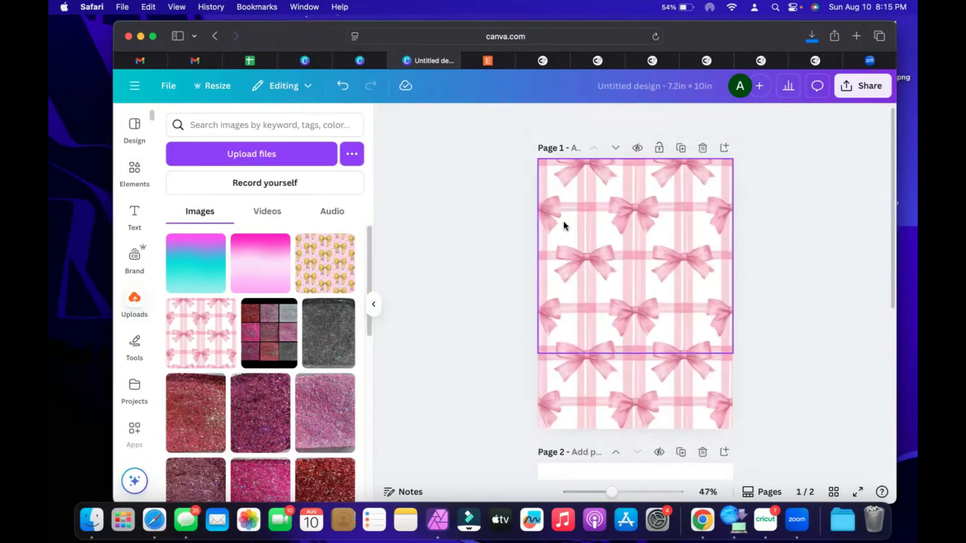
click(631, 392)
key(BackSpace)
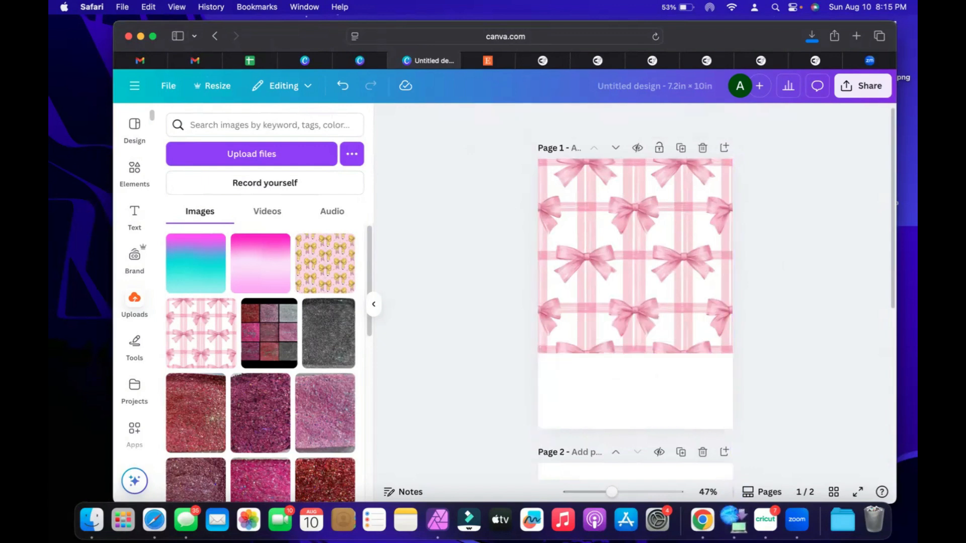
Step: Search the design elements for "checkered background"
click(135, 169)
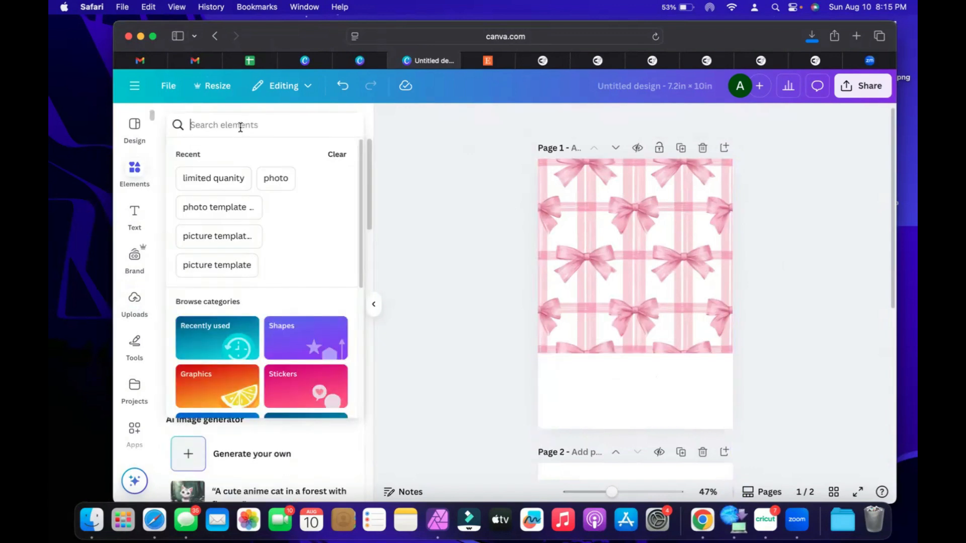
text(checkered a)
key(BackSpace)
text(bak)
key(BackSpace)
text(ckground)
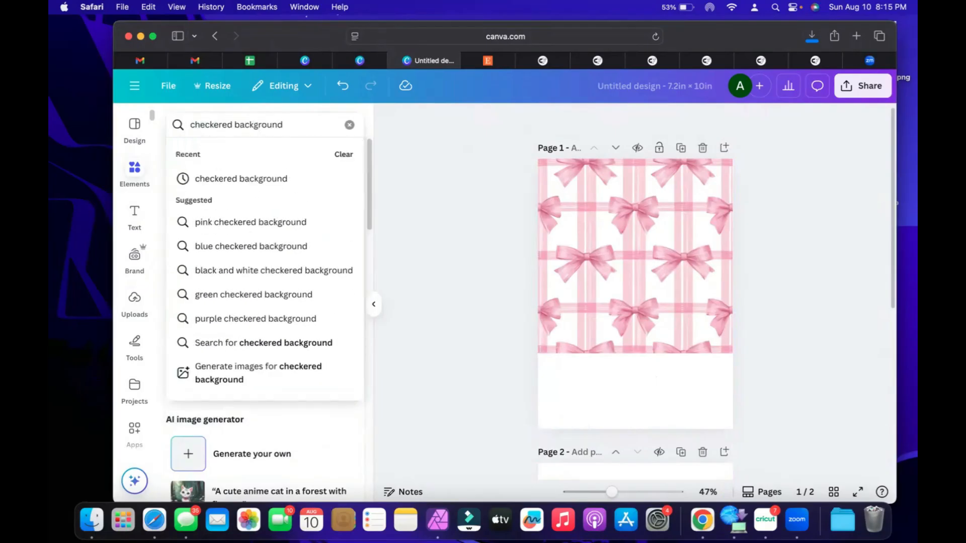
key(Return)
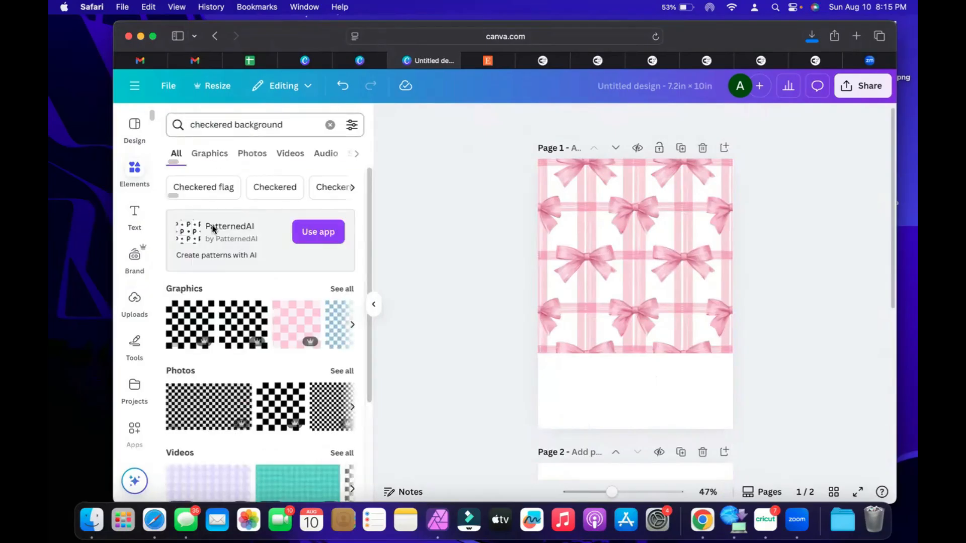
Step: Add the pink checkered graphic and enlarge it to page width so it covers page 1 below the bow pattern
click(319, 324)
drag(624, 293, 567, 384)
drag(615, 431, 811, 479)
drag(677, 420, 679, 393)
click(790, 274)
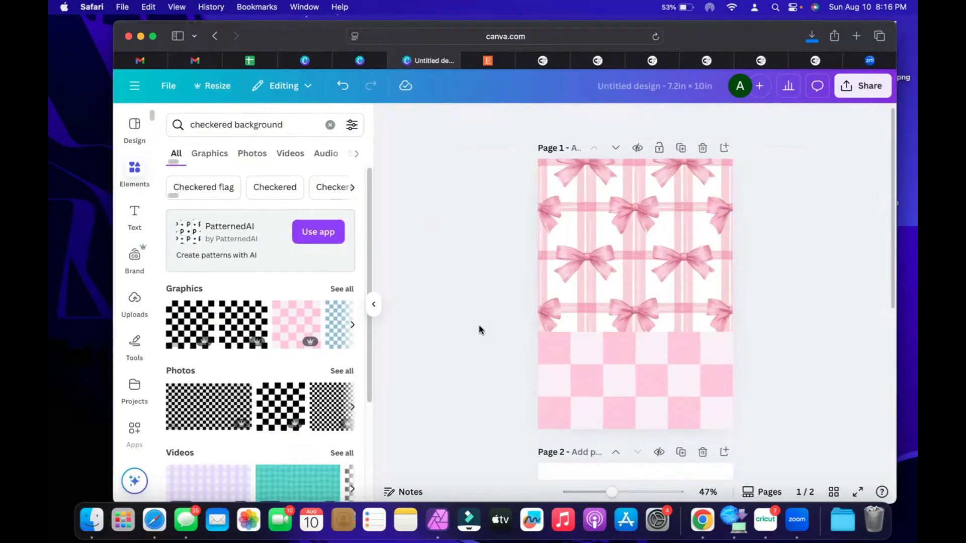
Step: Search the elements for "square" and add a rectangle shape to page 1
click(330, 125)
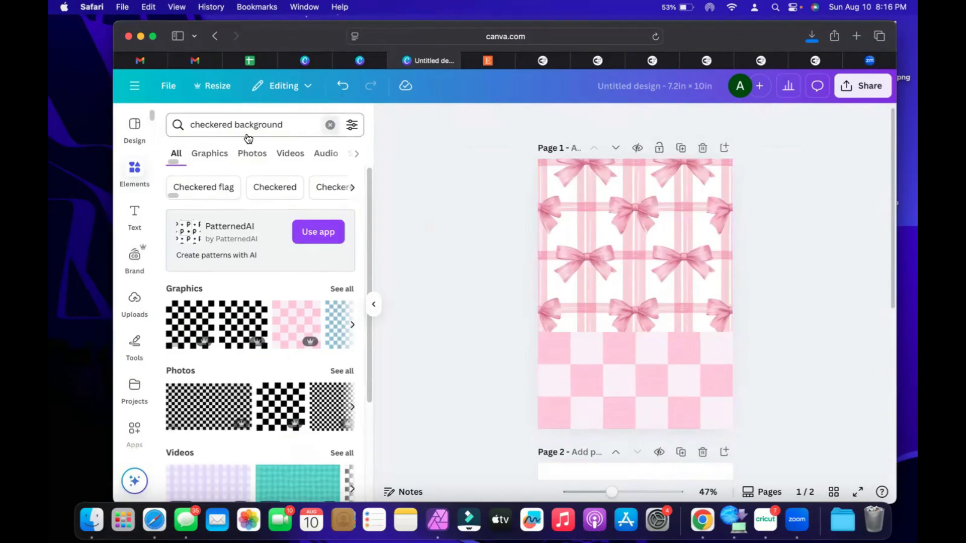
text(square)
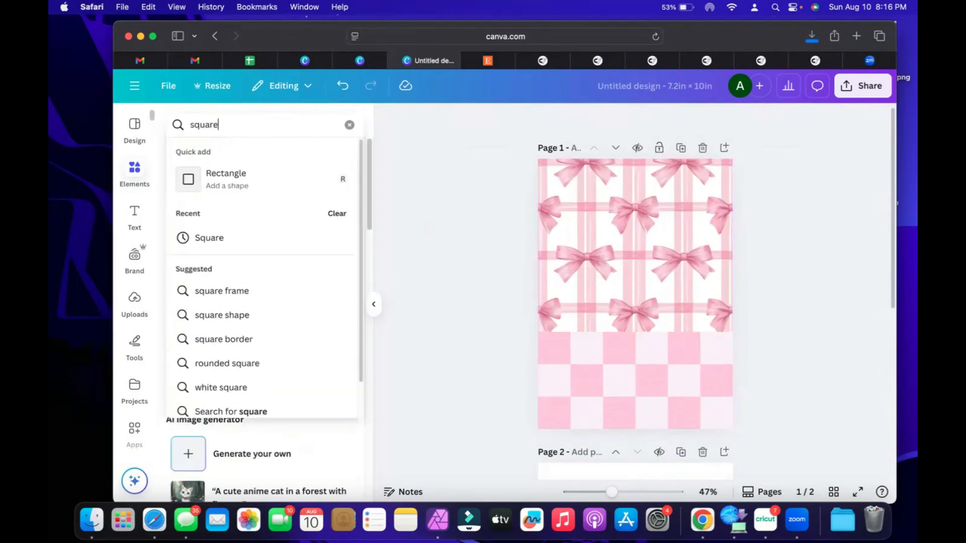
text(r)
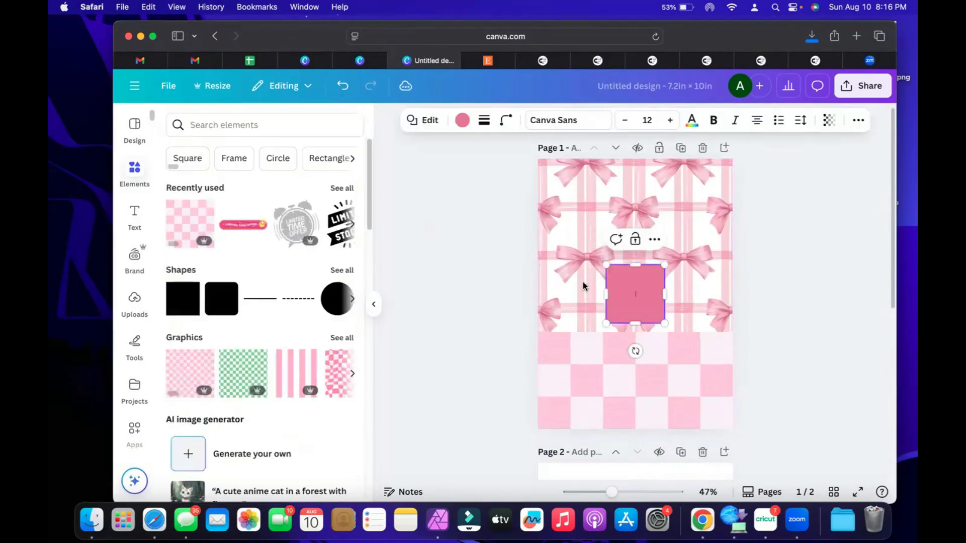
Step: Flatten the square into a thin strip and stretch it across the full page width along the seam between the two patterns
drag(635, 322, 578, 329)
double_click(627, 271)
click(496, 275)
click(630, 267)
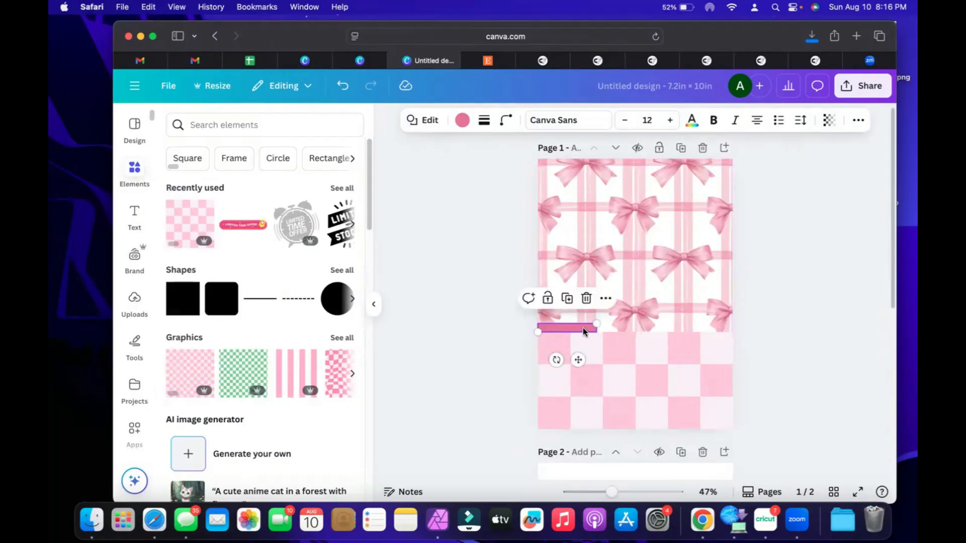
drag(595, 328, 730, 328)
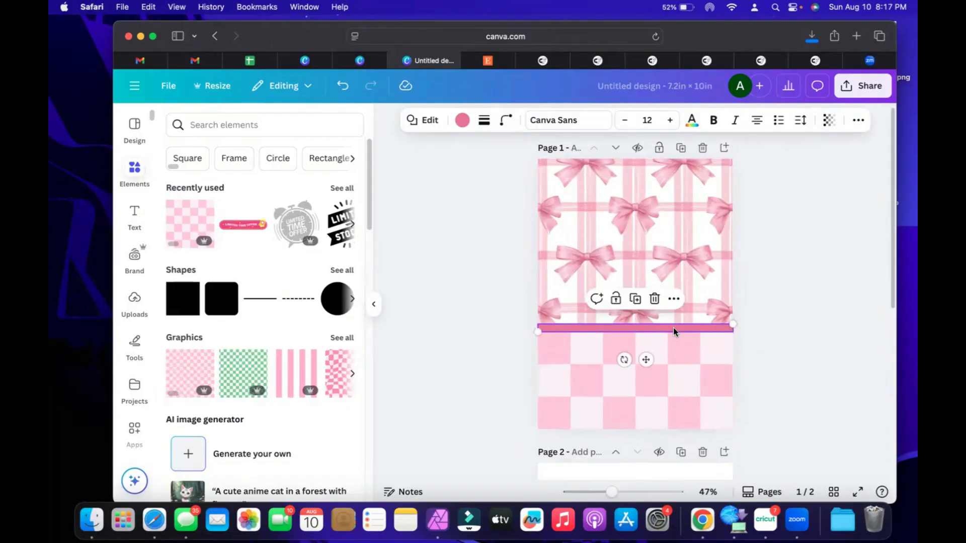
Step: Recolor the divider strip with the light pink from the bow pattern's photo colors
click(462, 120)
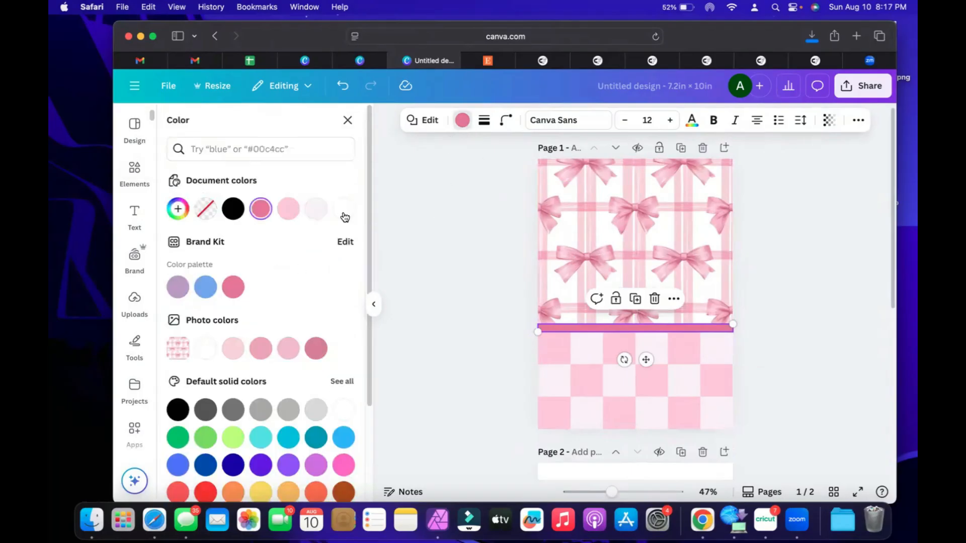
click(233, 348)
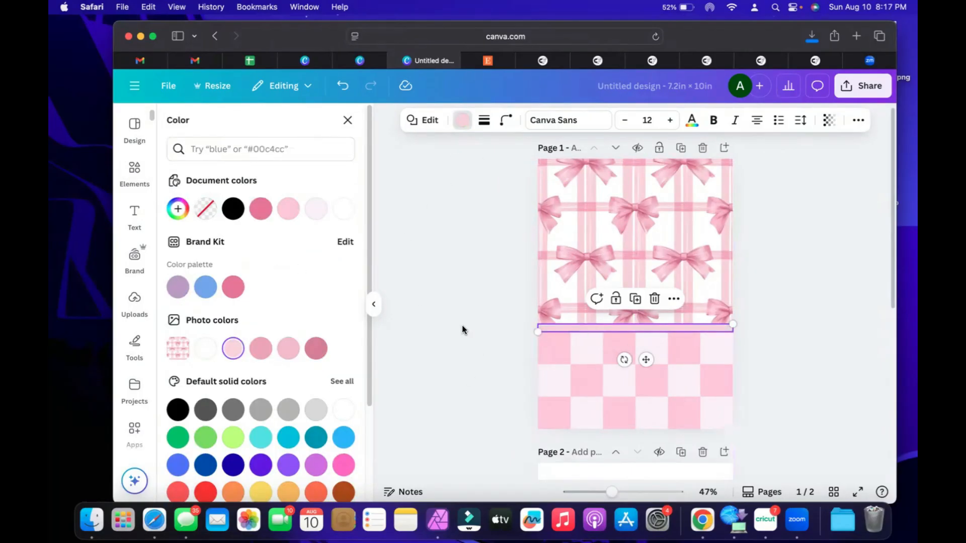
click(645, 328)
click(478, 320)
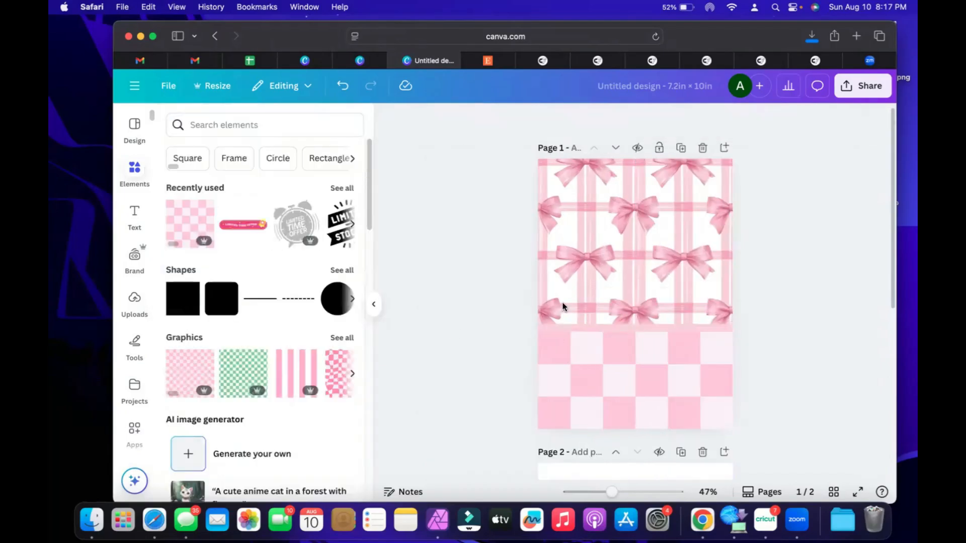
Step: Set the divider strip's fill to the medium pink from the bow pattern's photo colors
click(681, 327)
click(771, 279)
click(660, 333)
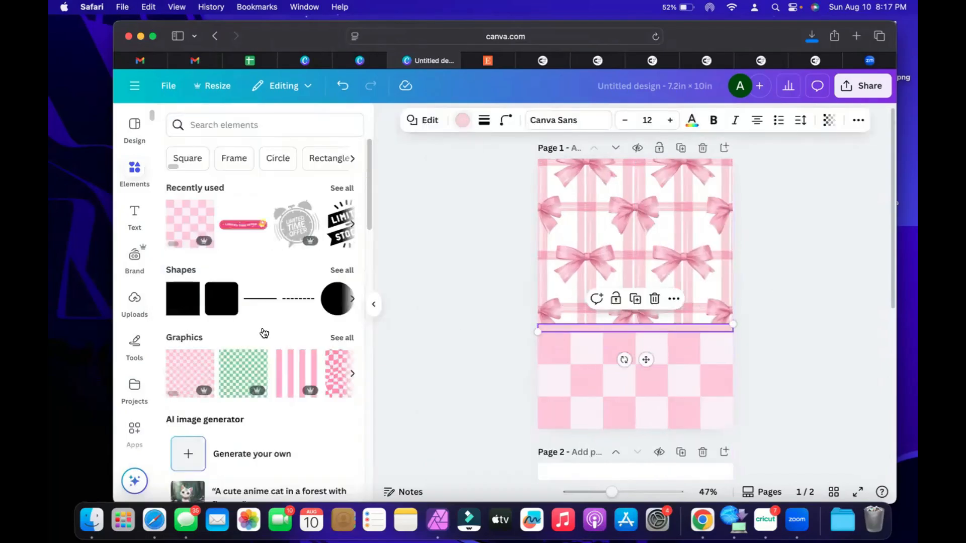
click(263, 347)
click(785, 283)
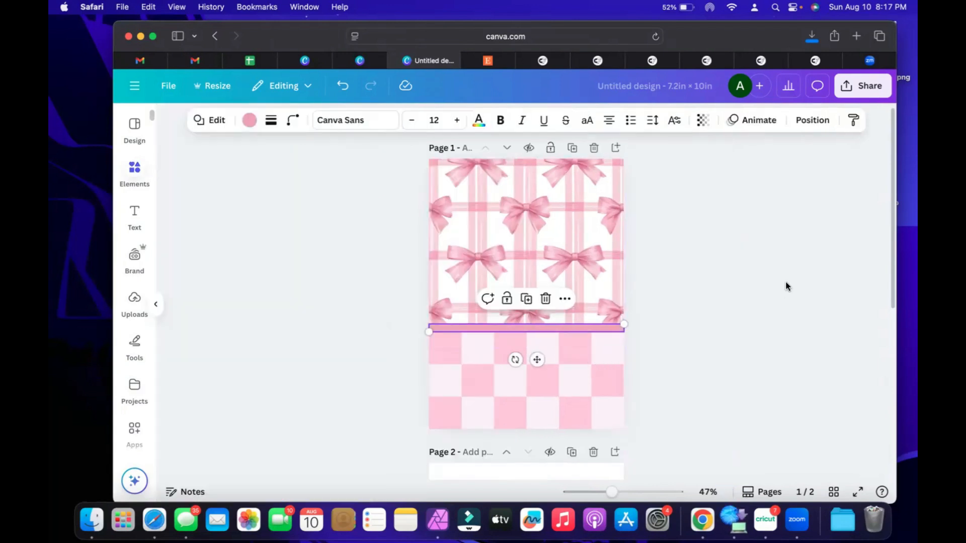
click(785, 282)
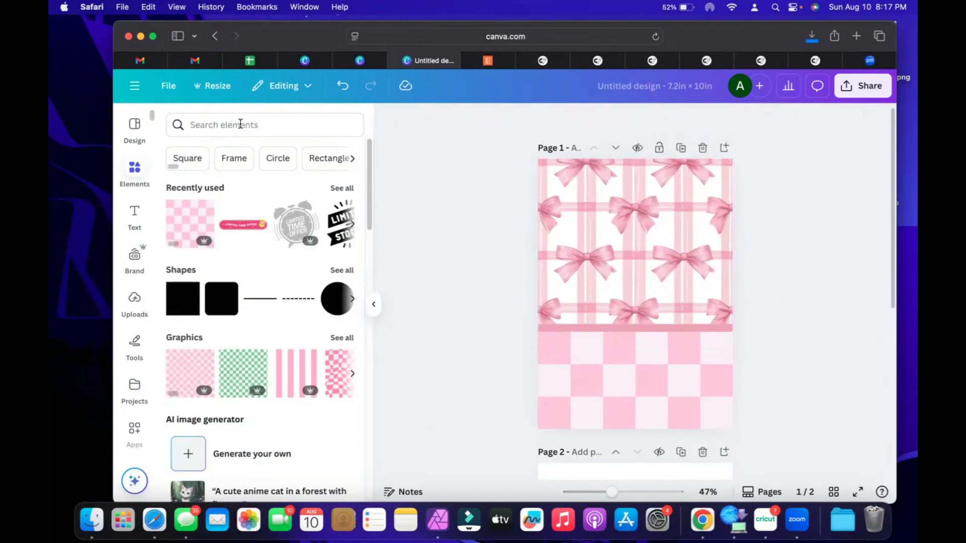
Step: Search the elements for "composition notebook label" and list only the graphics
click(206, 126)
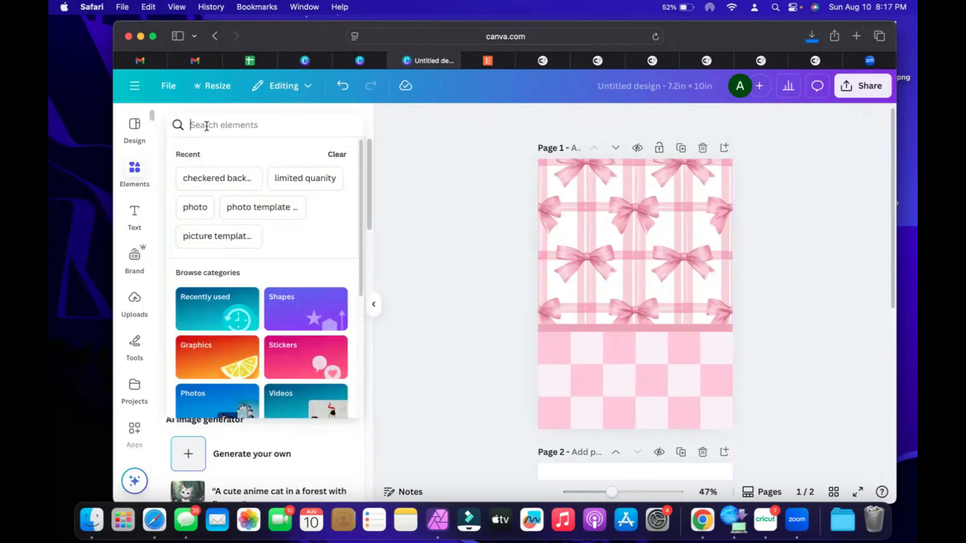
text(composition notebook )
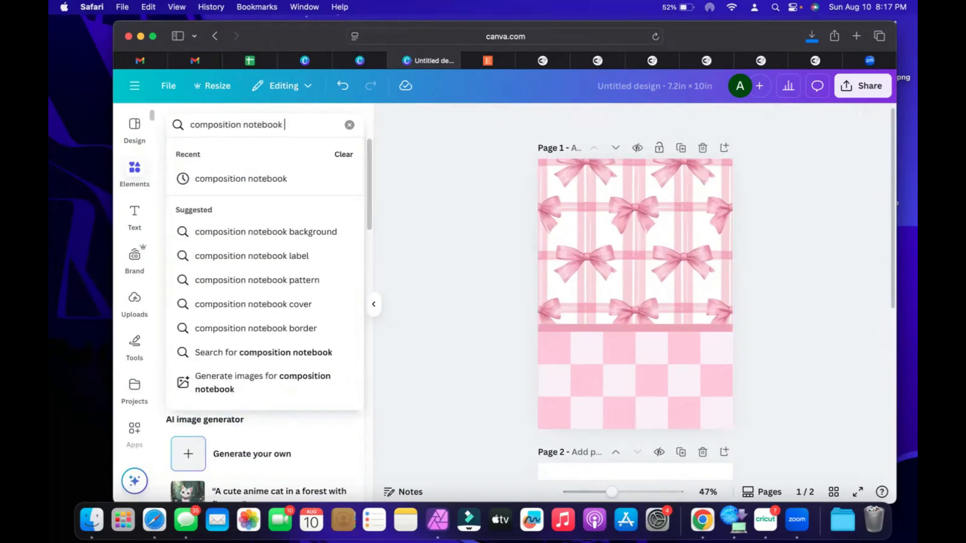
text(label)
key(Return)
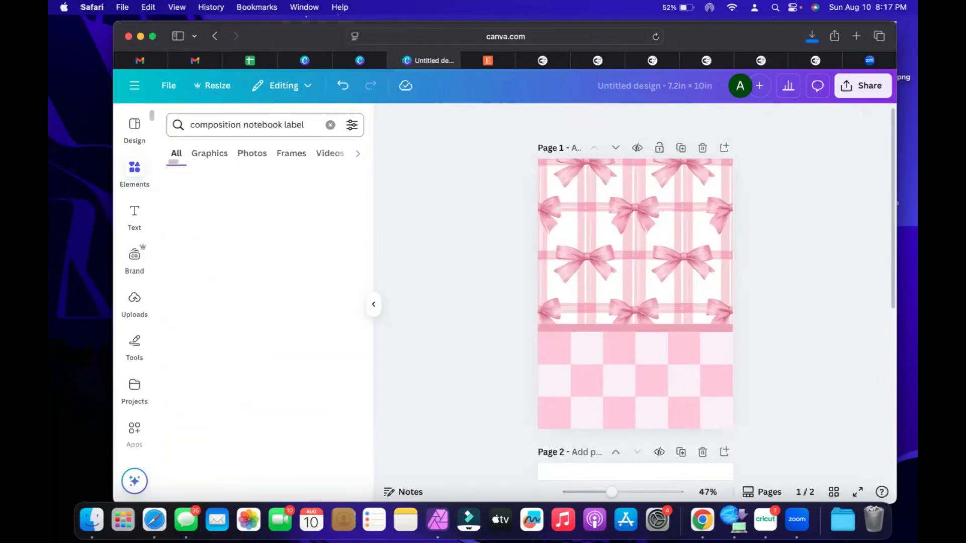
click(343, 218)
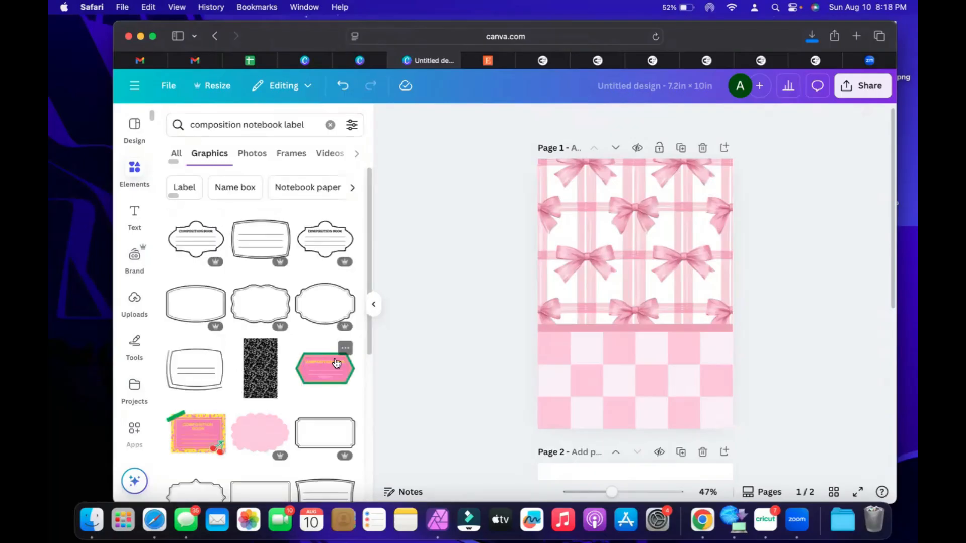
Step: Add the plain pink scalloped label graphic to page 1, shrink it and center it horizontally over the upper bow pattern
scroll(302, 391, down, 1)
scroll(302, 391, down, 5)
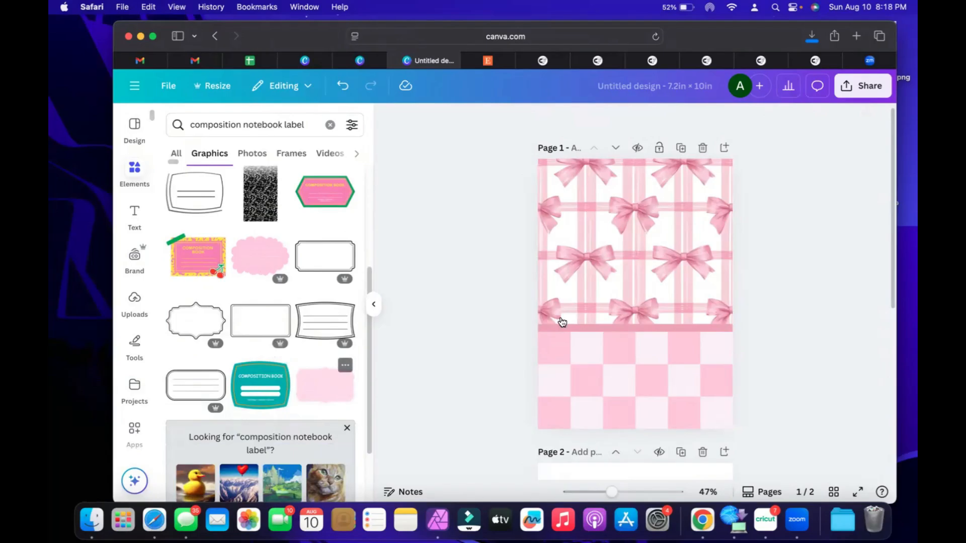
drag(638, 285, 639, 218)
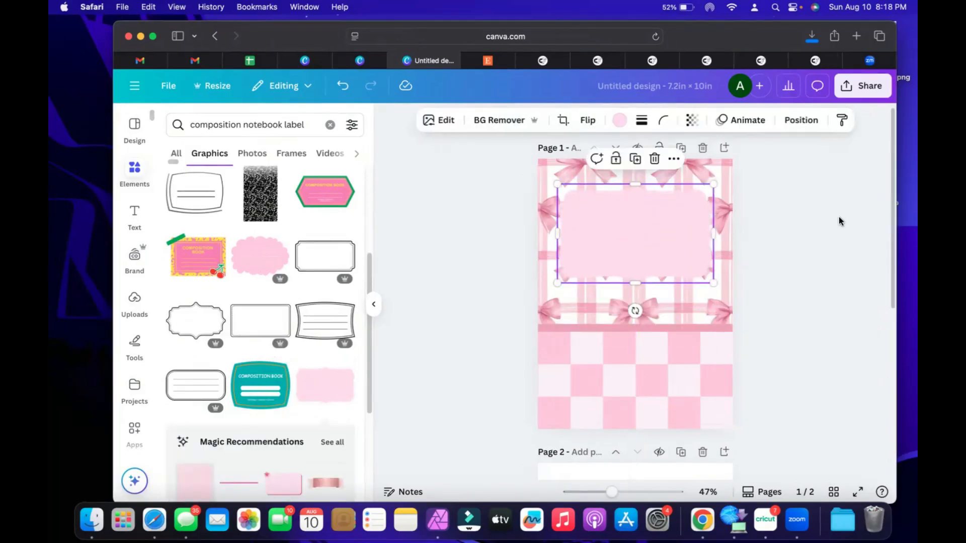
drag(712, 282, 686, 264)
drag(606, 225, 621, 230)
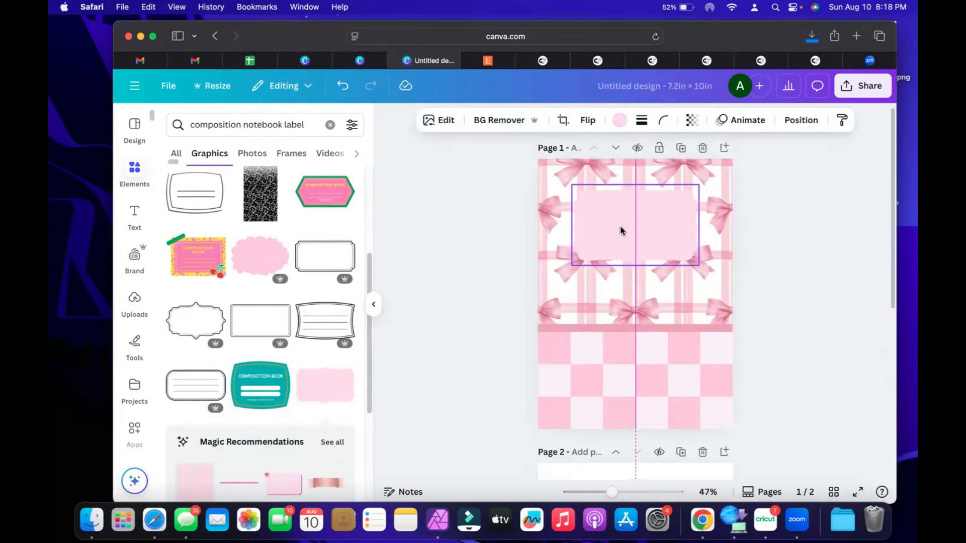
click(819, 229)
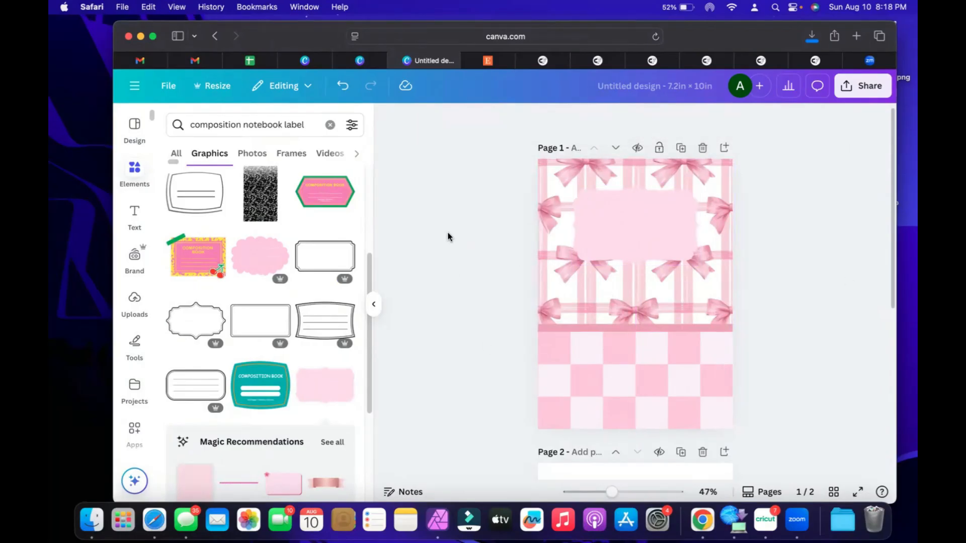
Step: Add a white heading reading "Business Goals" on two lines to page 1
click(134, 214)
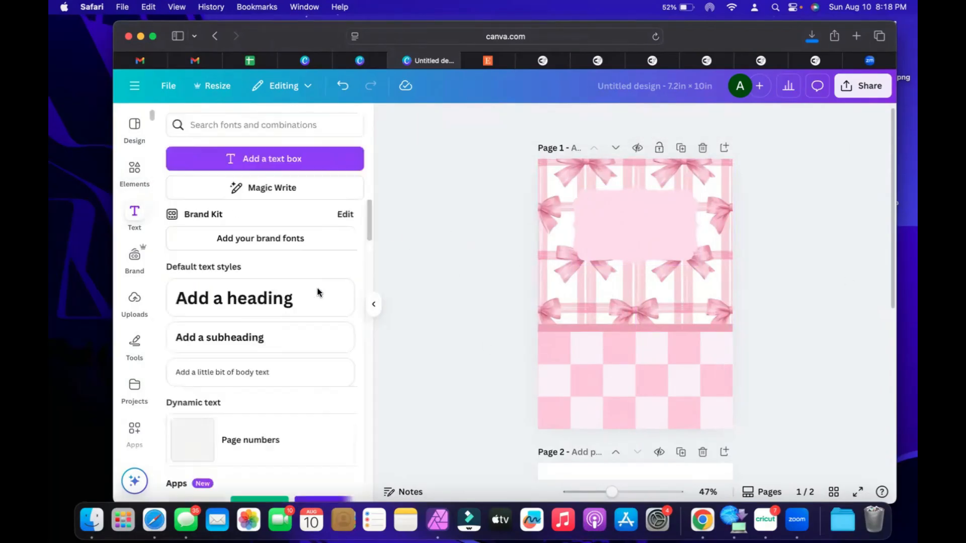
click(230, 301)
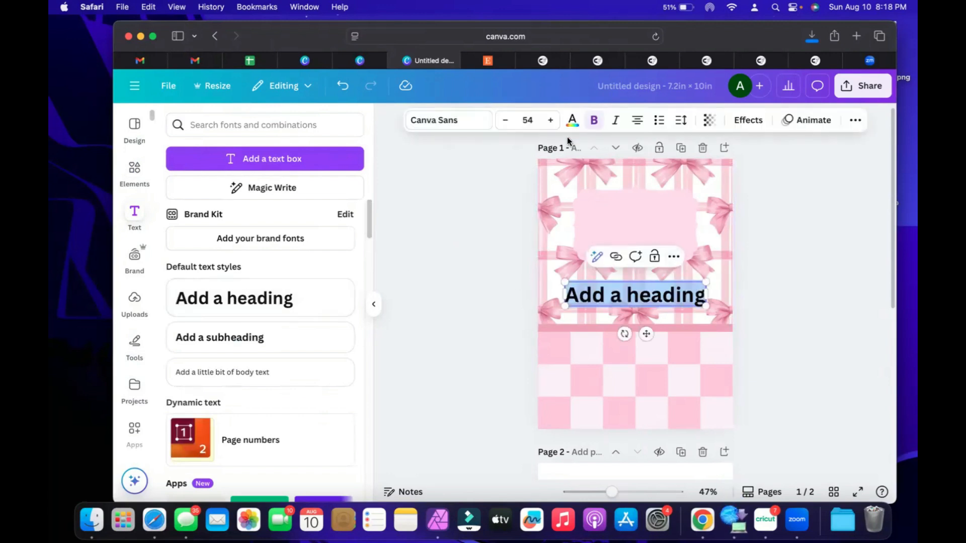
click(571, 126)
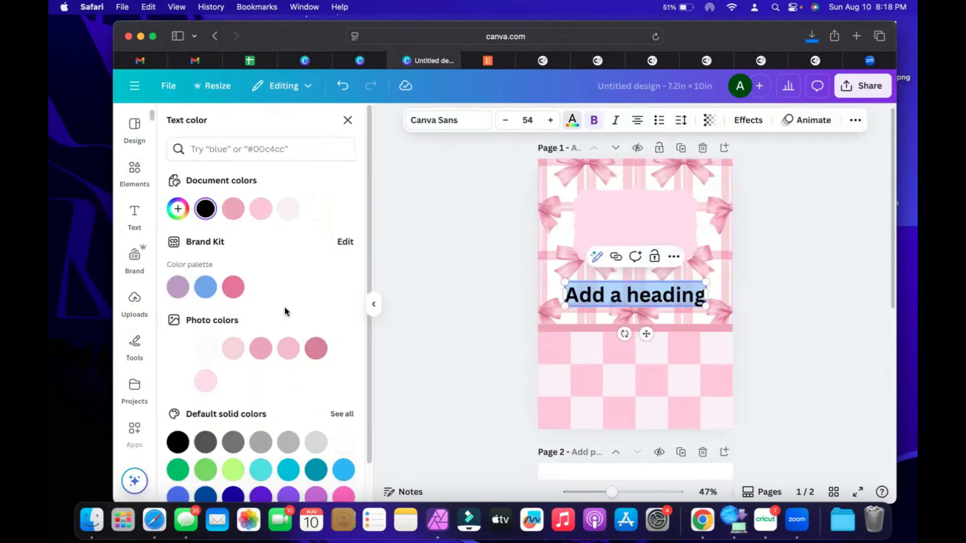
click(321, 215)
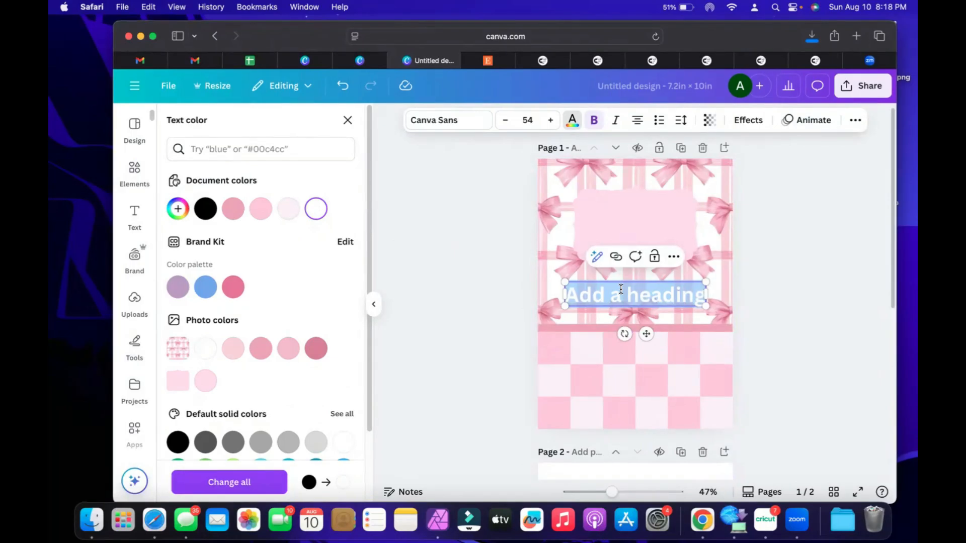
text(Business Boar)
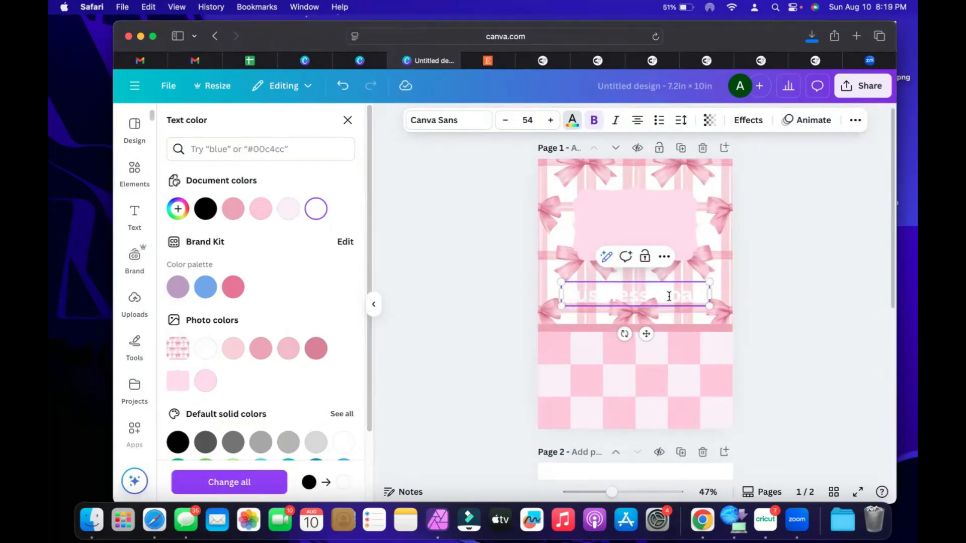
text(s)
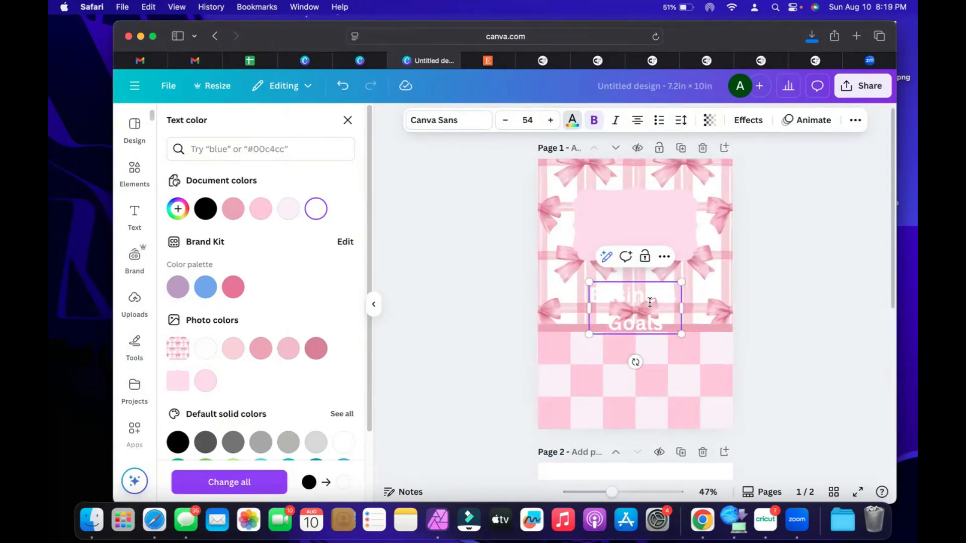
click(805, 255)
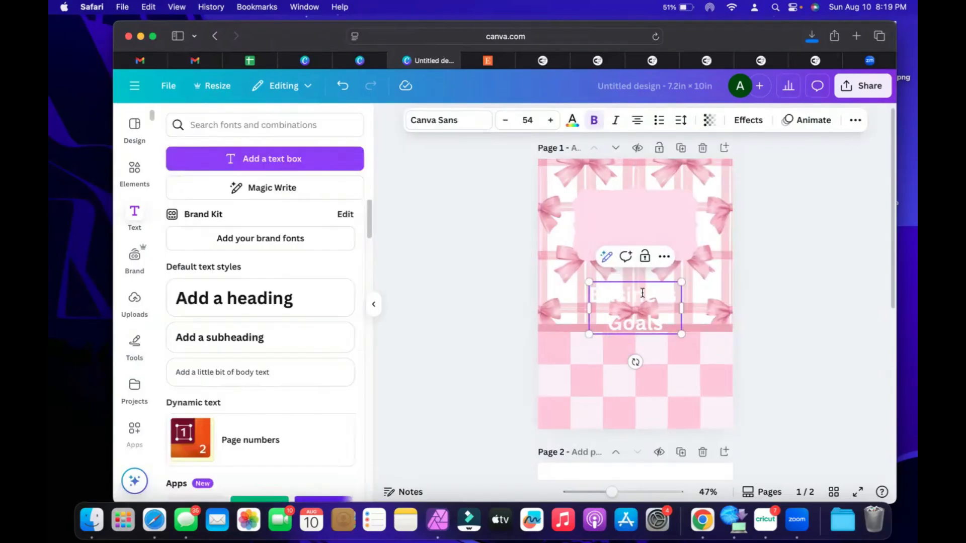
Step: Move the "Business Goals" heading onto the pink label and tighten its line spacing
drag(635, 311, 642, 212)
click(683, 122)
click(615, 225)
Step: Set the "Business Goals" heading's font to Brittany and its line spacing to 1.3
click(467, 120)
click(217, 327)
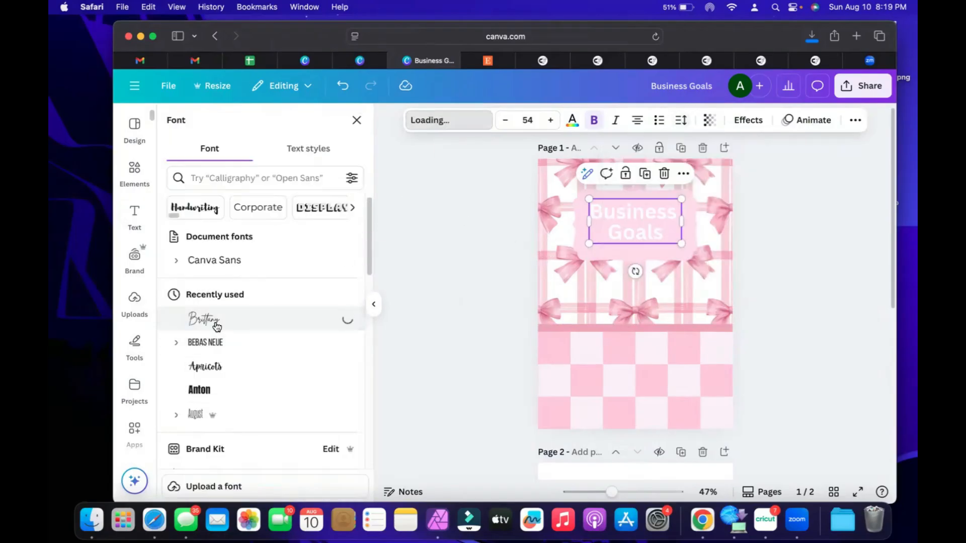
click(681, 120)
drag(642, 212, 654, 211)
click(680, 120)
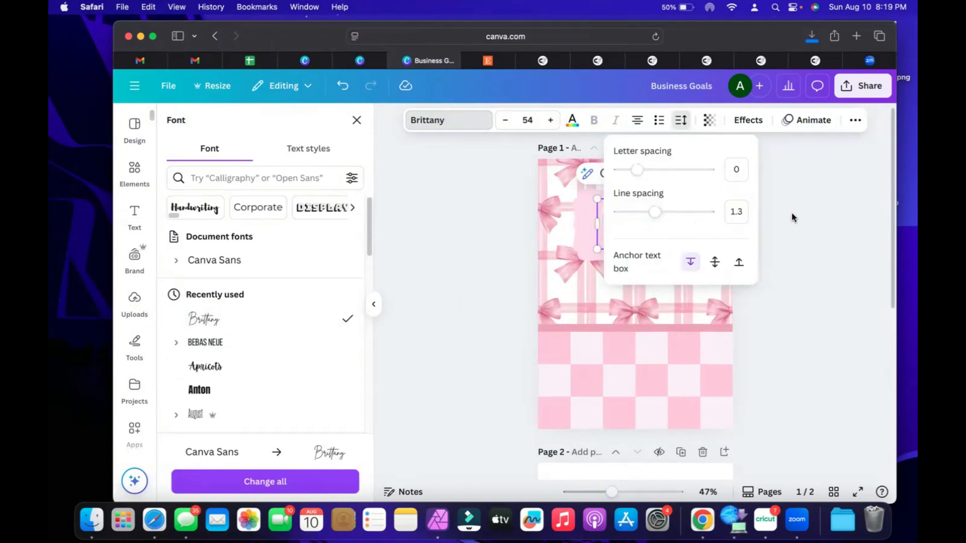
click(792, 217)
click(795, 209)
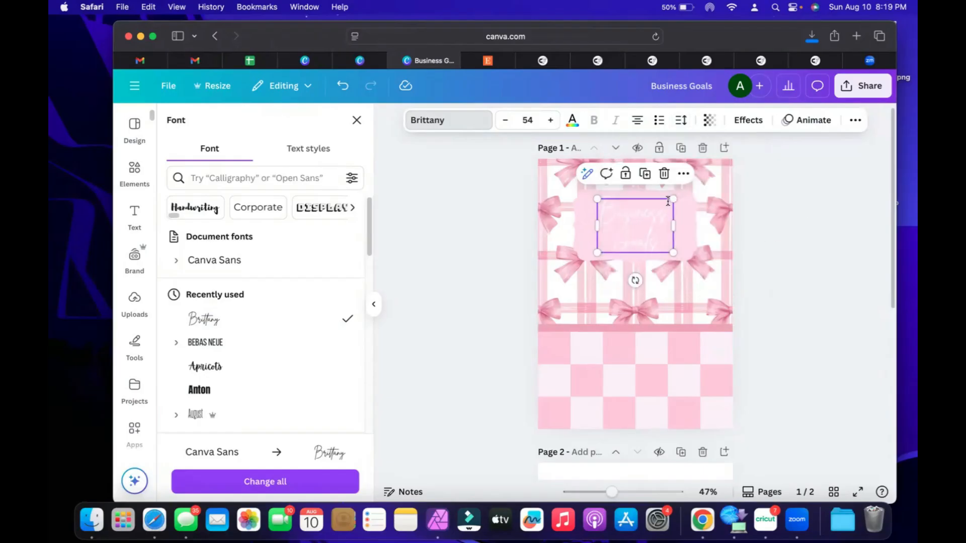
Step: Apply the Outline effect to the heading and color the outline pastel crimson #eba4b8
click(748, 120)
click(342, 296)
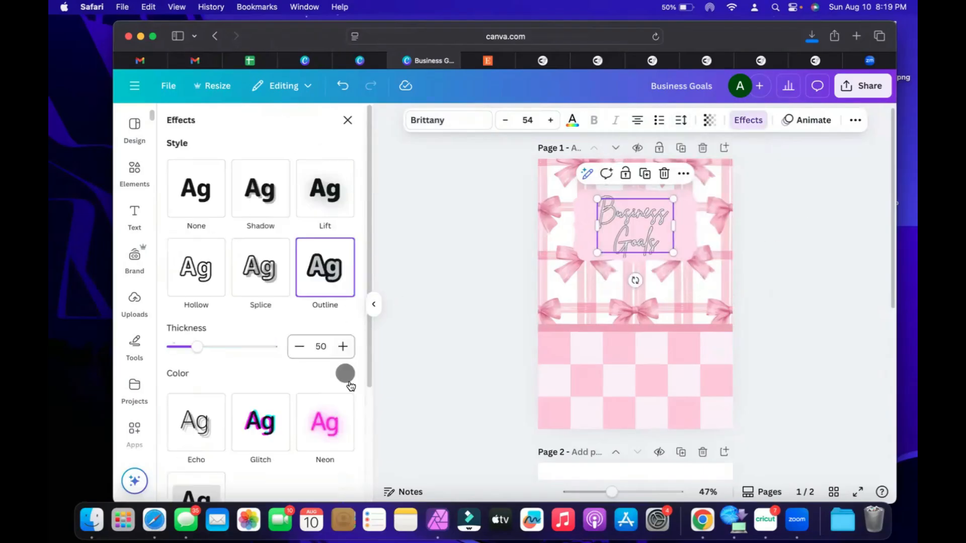
click(345, 373)
click(211, 228)
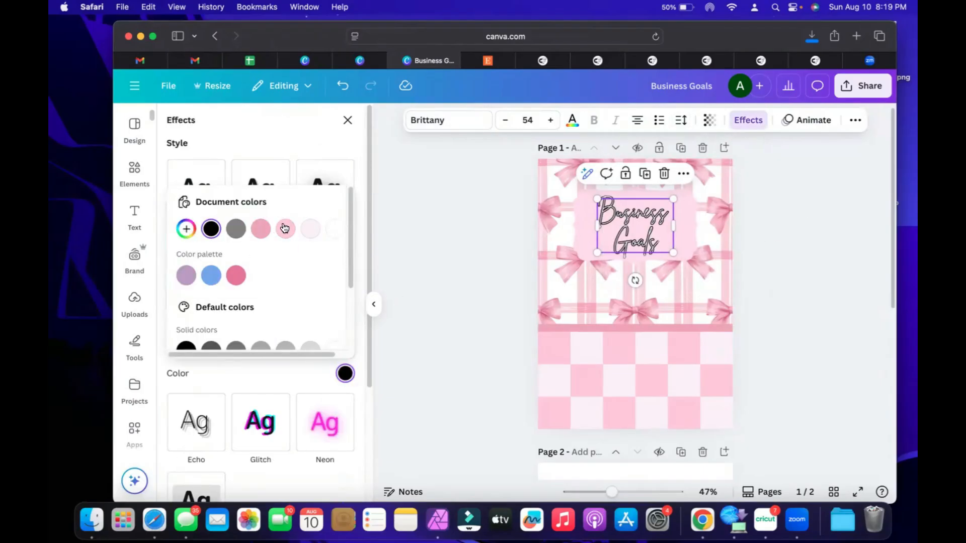
click(260, 229)
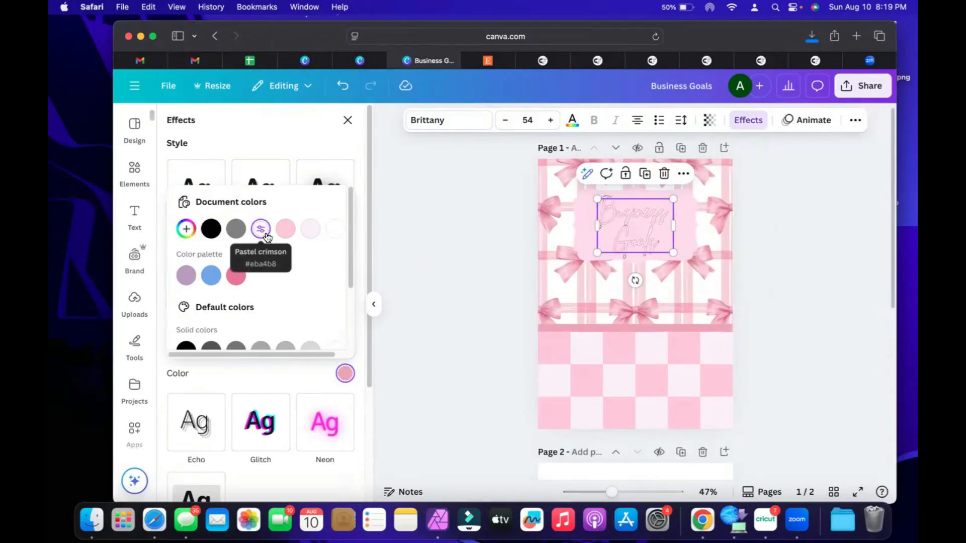
Step: Darken the heading's outline to the custom pink #D08CA0
click(186, 229)
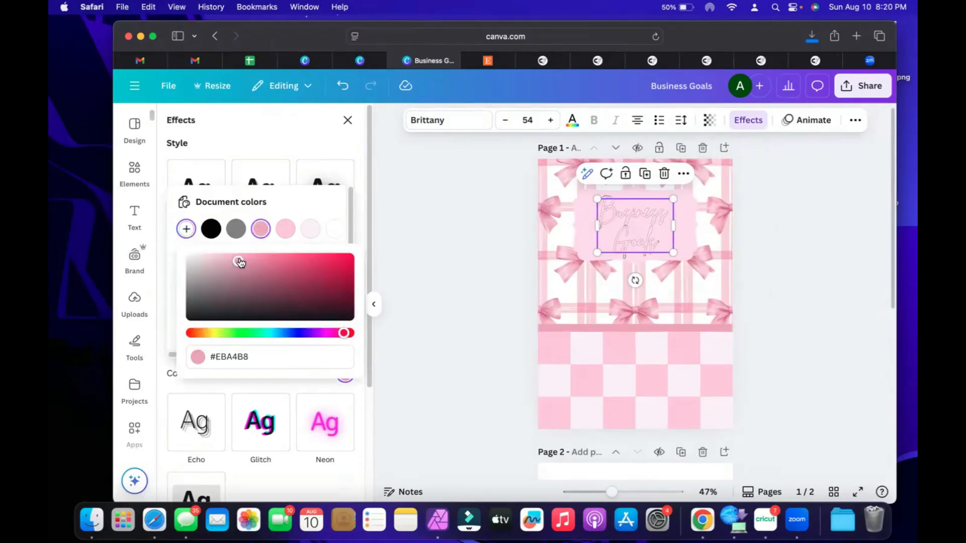
click(239, 261)
drag(242, 263, 241, 268)
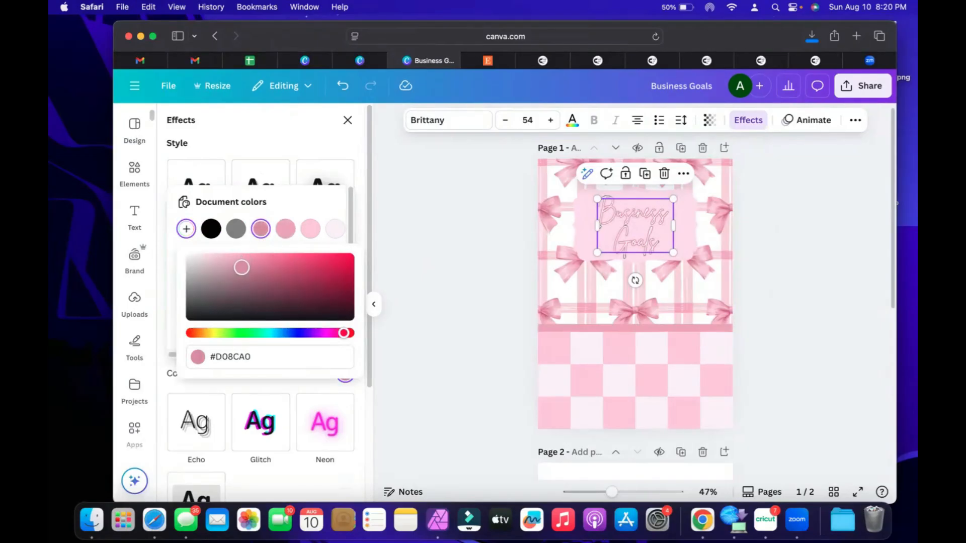
click(427, 242)
click(454, 279)
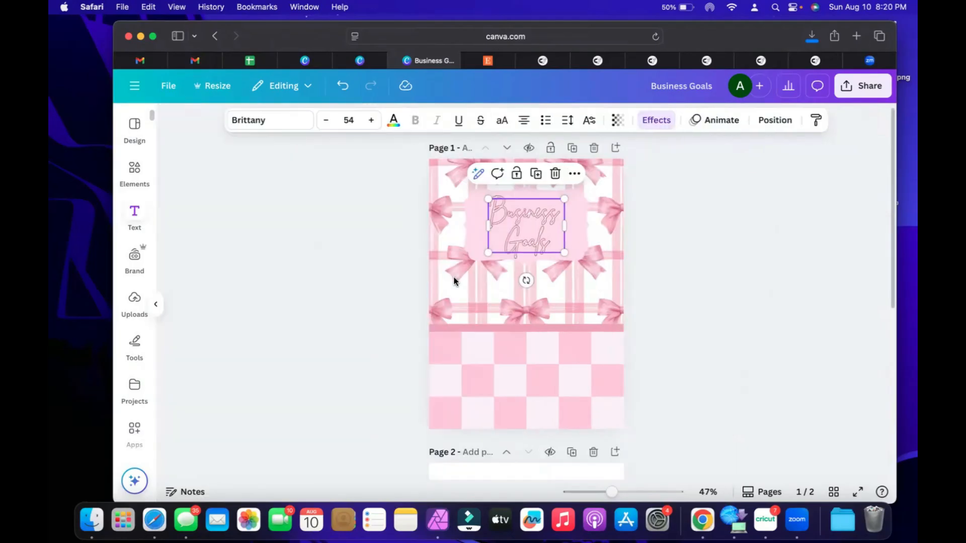
click(774, 226)
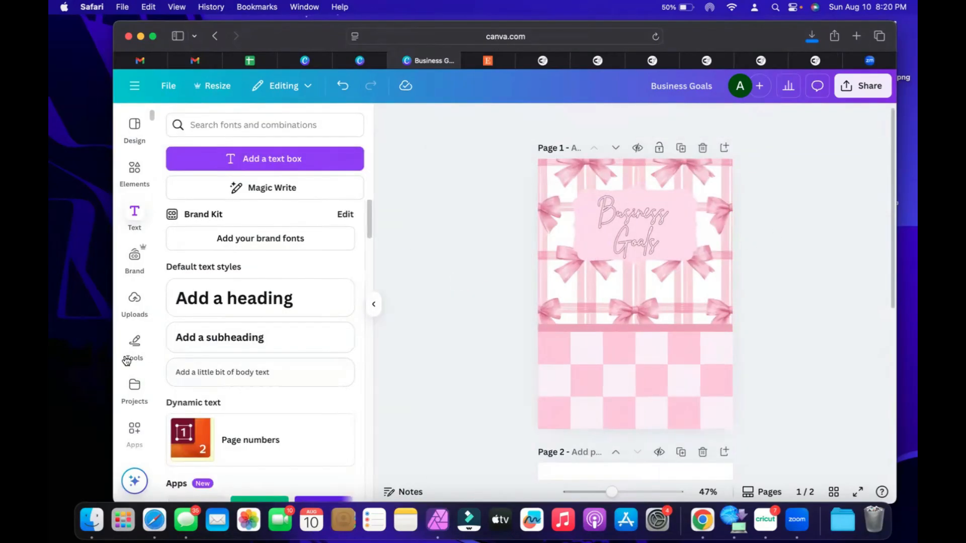
Step: Add a subheading text box to page 1
click(223, 340)
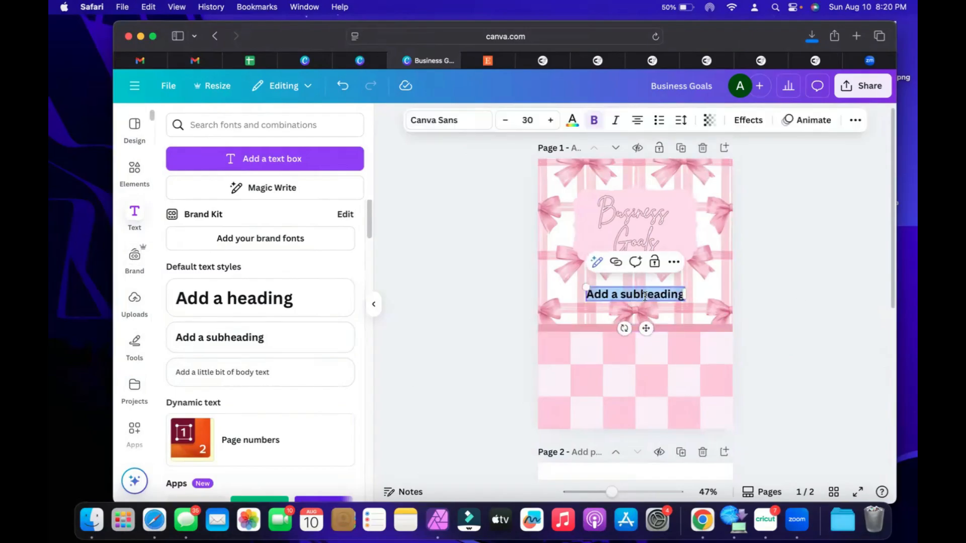
text(Lysha B Creative)
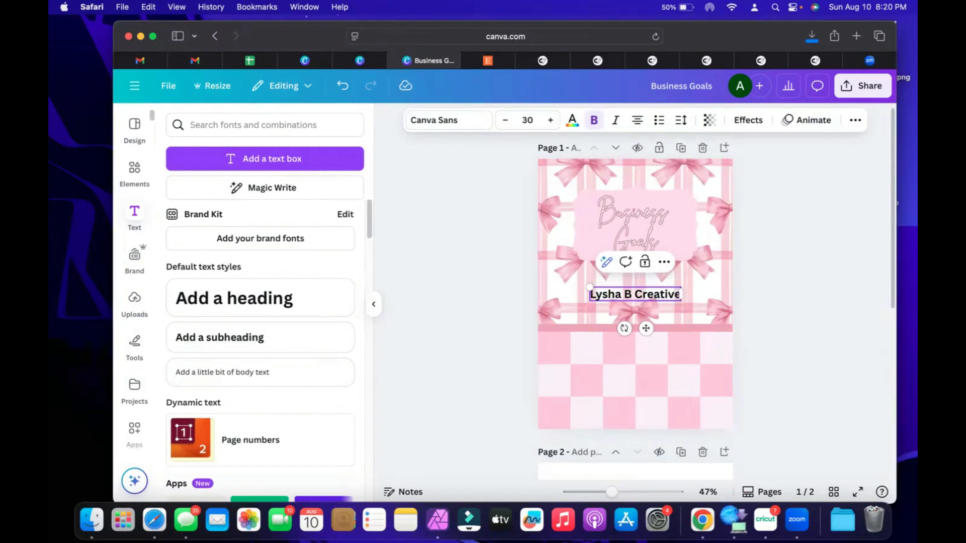
key(BackSpace)
key(BackSpace)
key(BackSpace)
key(BackSpace)
key(BackSpace)
key(BackSpace)
key(BackSpace)
key(BackSpace)
key(BackSpace)
key(BackSpace)
key(BackSpace)
key(BackSpace)
key(BackSpace)
key(BackSpace)
key(BackSpace)
key(BackSpace)
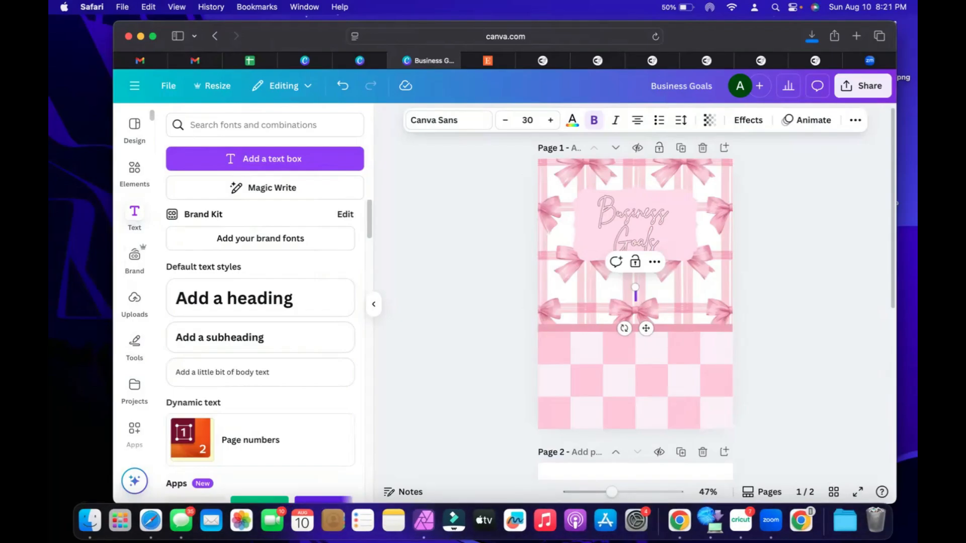
Step: Enter the tagline "Big goals, bold moves" in the subheading and move it to the lower edge of the checkered section
text(B)
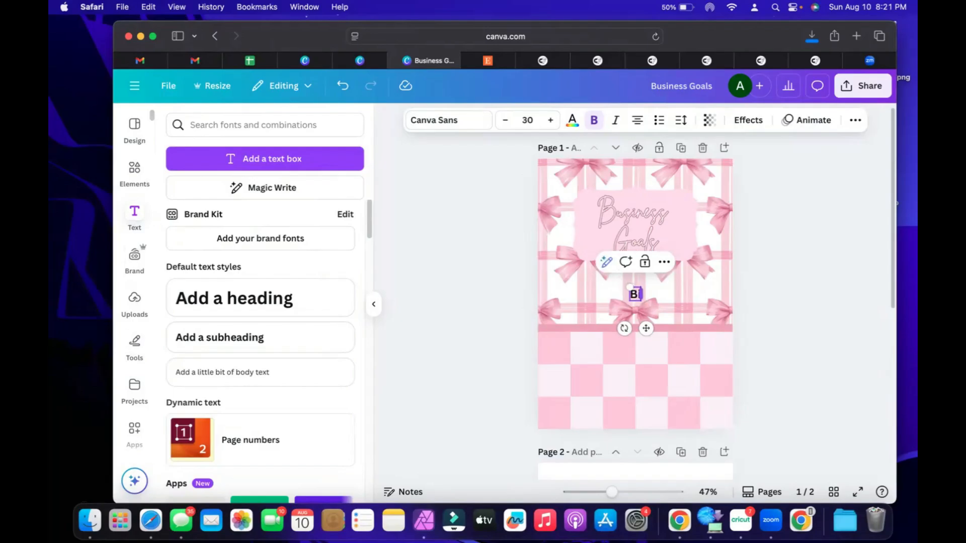
text(og goa)
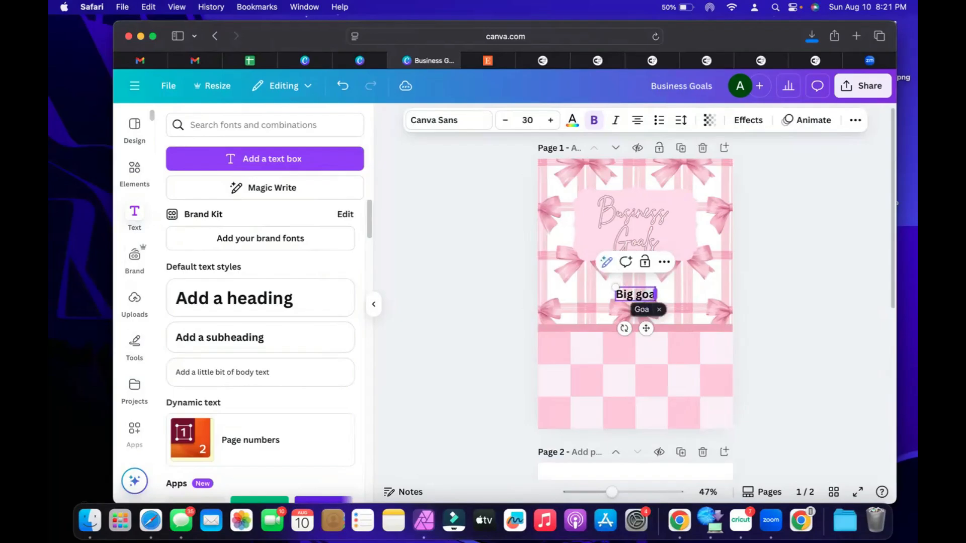
text(ls, bold moves)
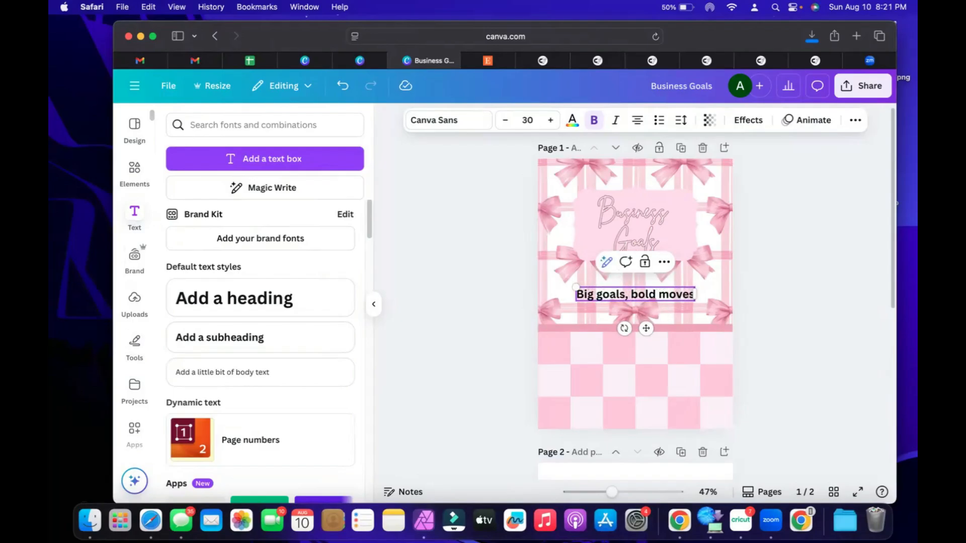
click(828, 304)
drag(665, 297, 665, 419)
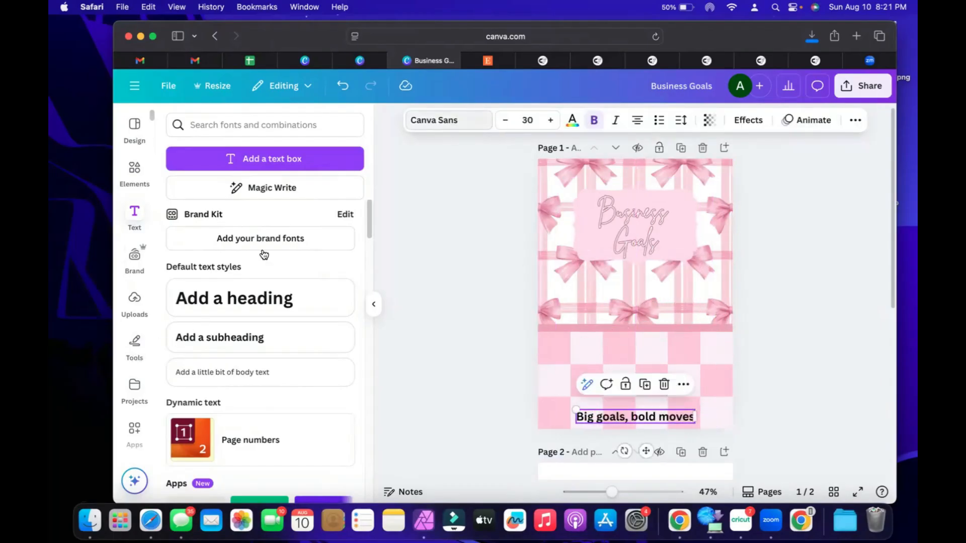
Step: Set the tagline's font to Sweet Home and its size to 46
click(222, 437)
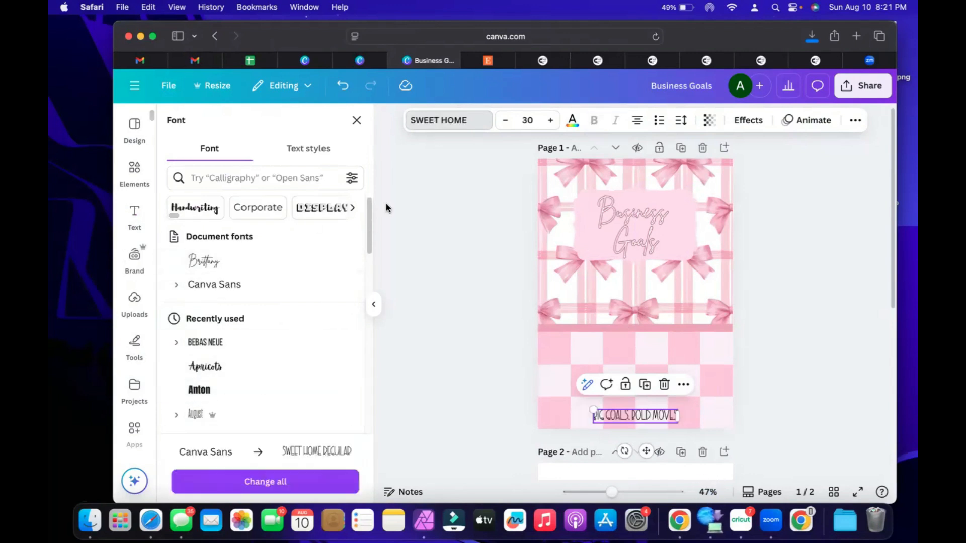
click(551, 121)
click(551, 121)
click(551, 121)
click(551, 120)
click(551, 120)
click(553, 122)
click(552, 122)
click(552, 122)
click(552, 122)
click(552, 121)
click(552, 121)
click(552, 122)
click(567, 429)
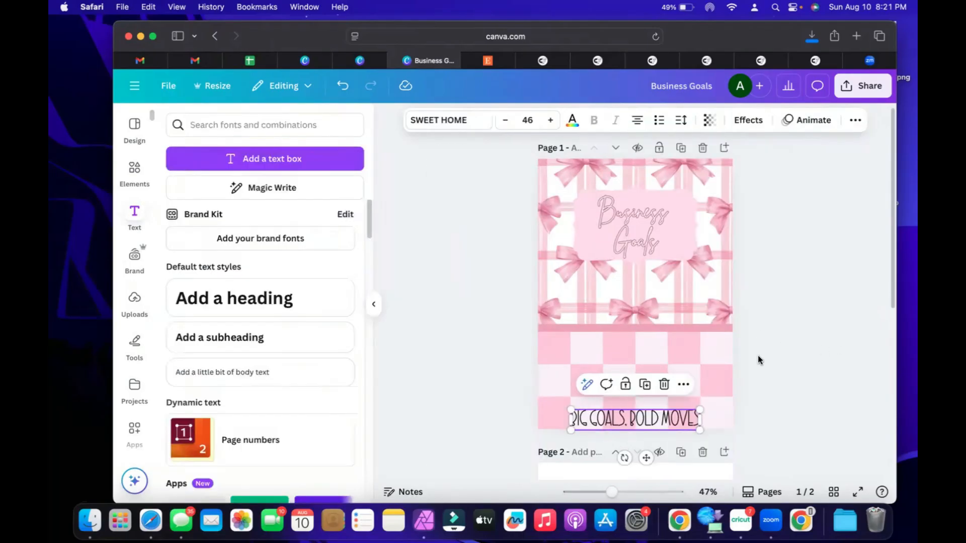
Step: Move the tagline up slightly within the last checkered row and recolor it white
drag(628, 423, 628, 412)
click(771, 355)
click(635, 408)
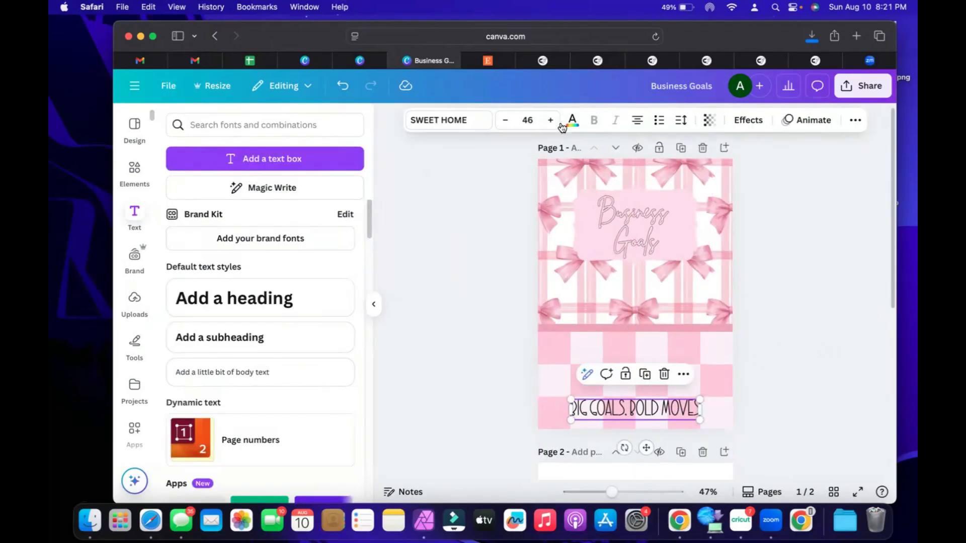
click(320, 211)
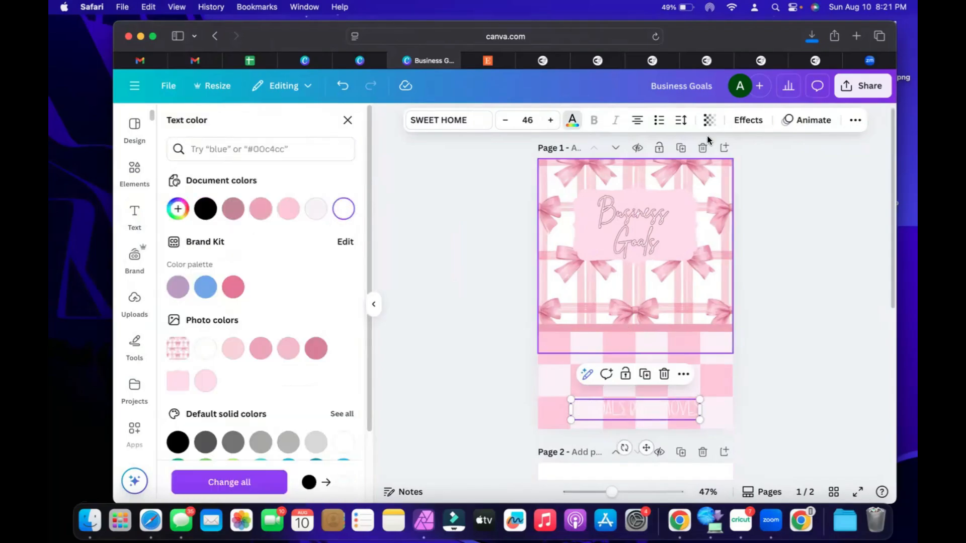
Step: Try the Lift, Shadow and Outline effects on the tagline and apply the Background effect instead
click(748, 120)
click(332, 199)
click(262, 198)
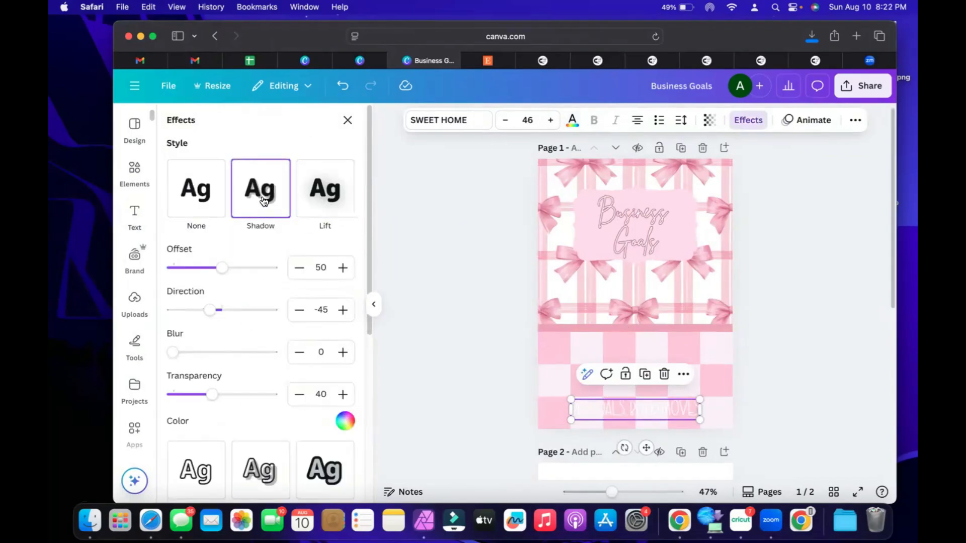
scroll(316, 352, down, 3)
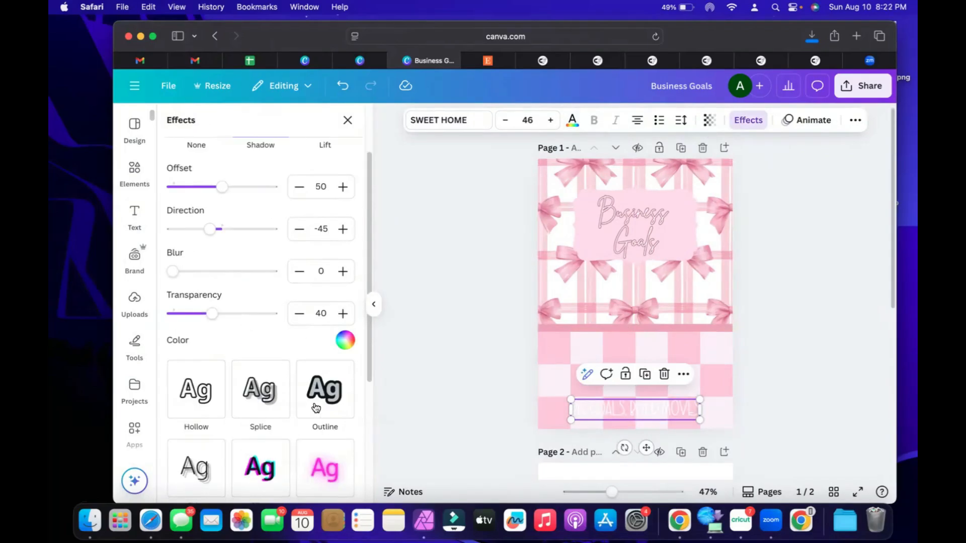
click(317, 404)
click(185, 422)
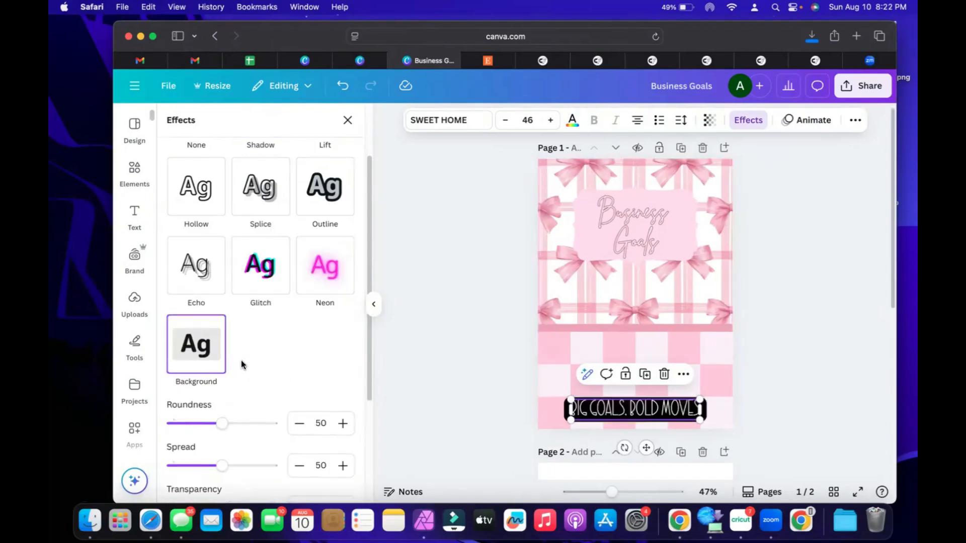
Step: Color the tagline's background Pastel crimson #eba4b8, comparing it with the other pink document colors
scroll(249, 366, down, 5)
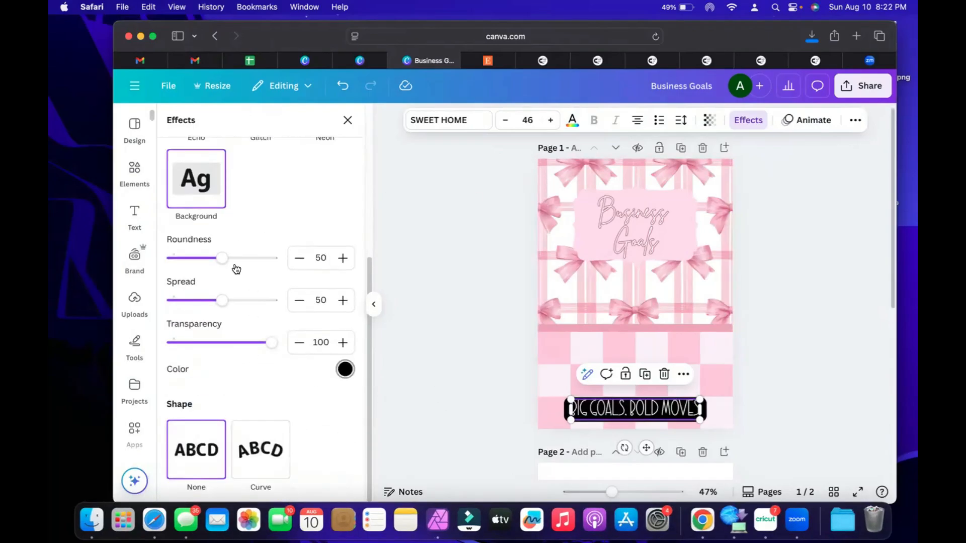
click(345, 369)
click(251, 225)
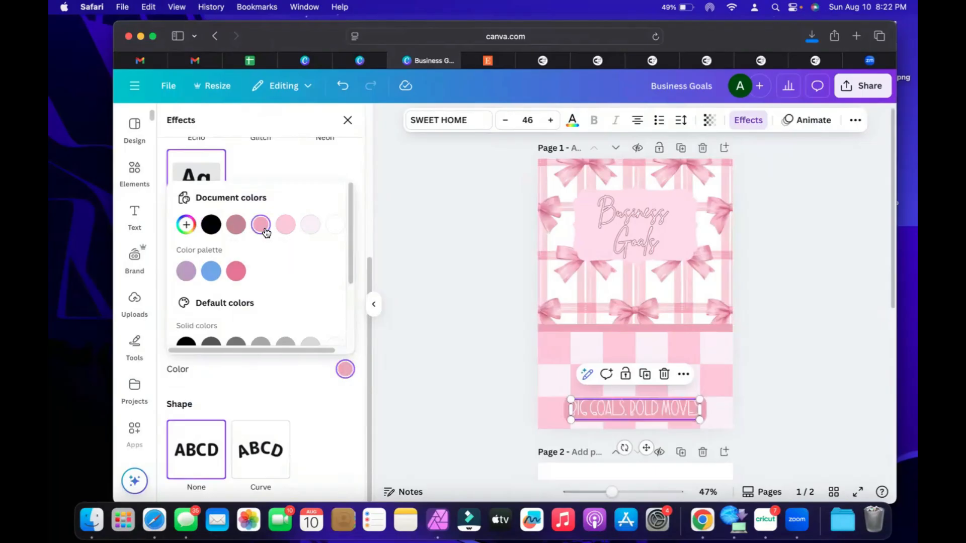
double_click(227, 224)
click(276, 224)
click(301, 225)
click(251, 225)
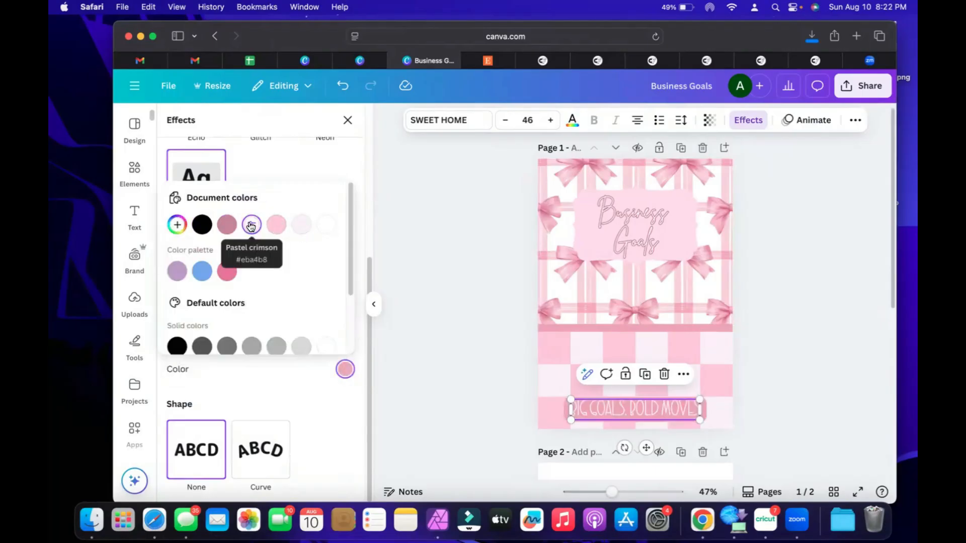
click(816, 282)
click(816, 282)
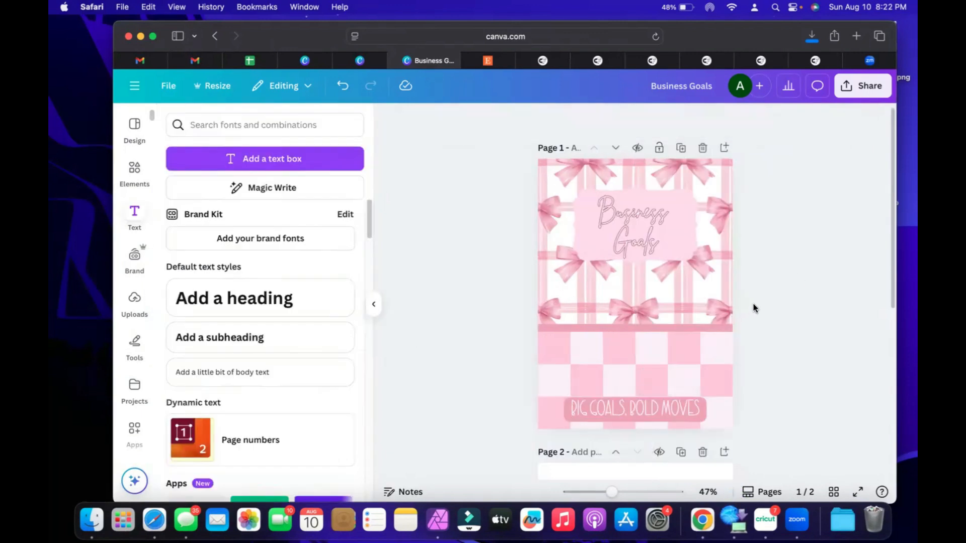
click(664, 407)
click(768, 337)
Step: Duplicate the Business Goals cover page
scroll(628, 355, down, 5)
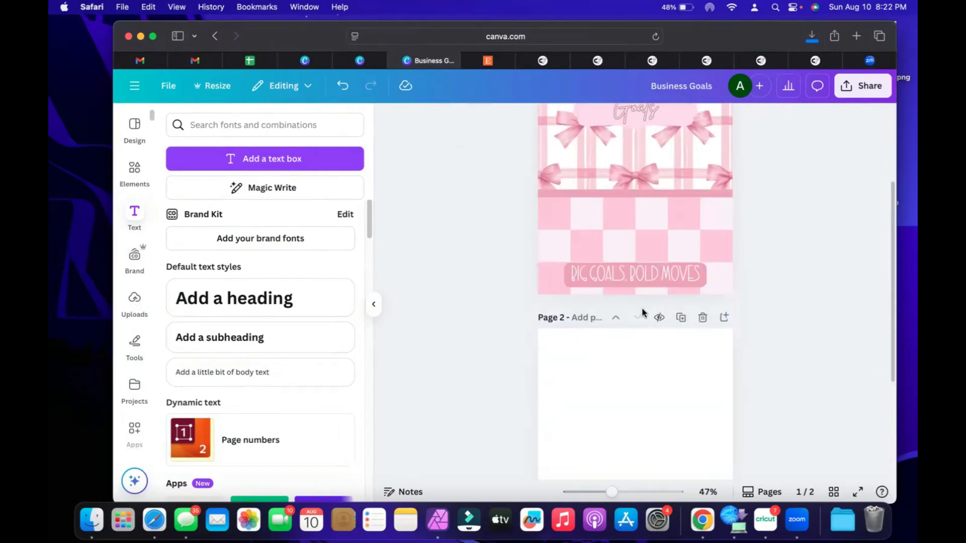
scroll(640, 313, up, 4)
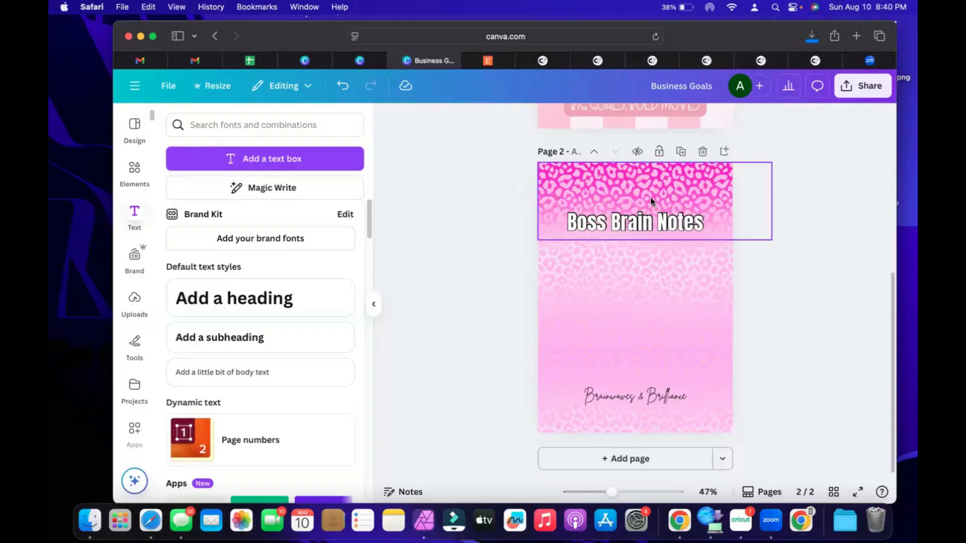
scroll(650, 197, up, 5)
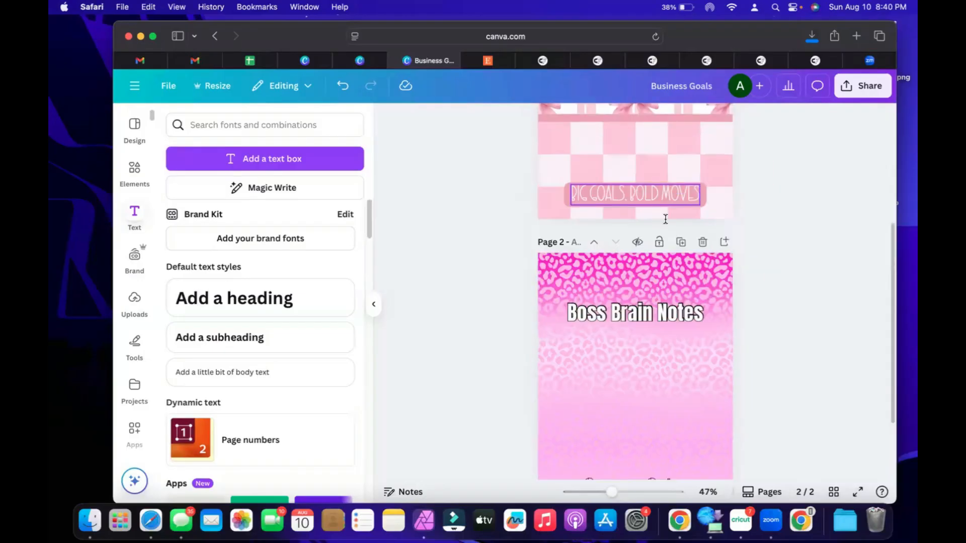
scroll(669, 302, down, 3)
scroll(654, 317, up, 5)
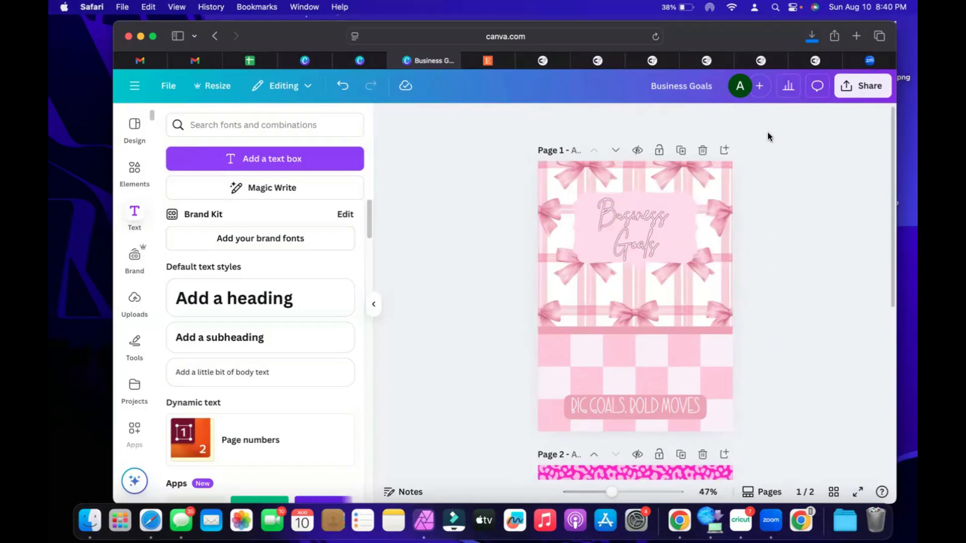
click(681, 149)
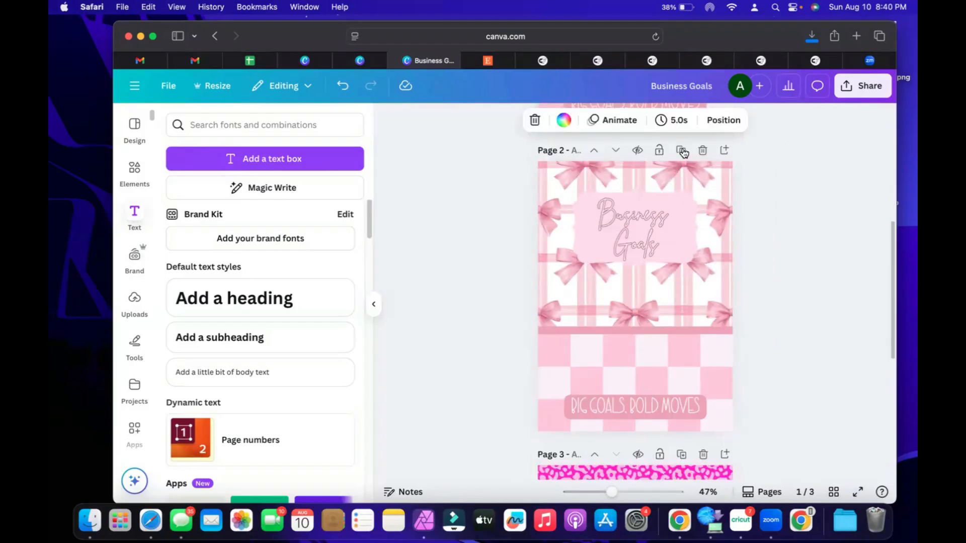
Step: Delete the title, the pink label behind it and the tagline from the duplicated bow-pattern cover
click(635, 225)
key(Delete)
click(642, 265)
key(Delete)
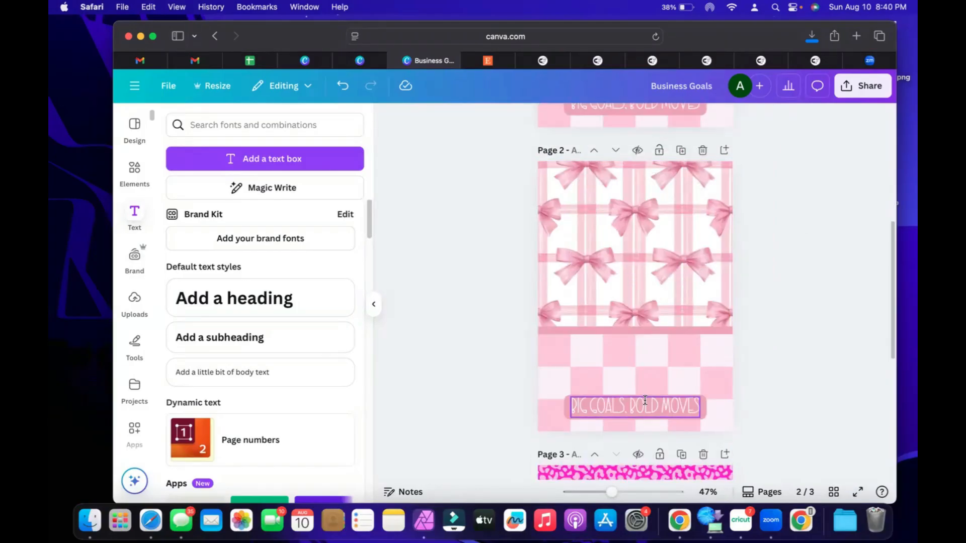
click(645, 402)
key(Delete)
Step: Duplicate the Boss Brain Notes cover page and delete the title and the "Brainwaves & Brilliance" tagline from the copy
scroll(654, 289, down, 2)
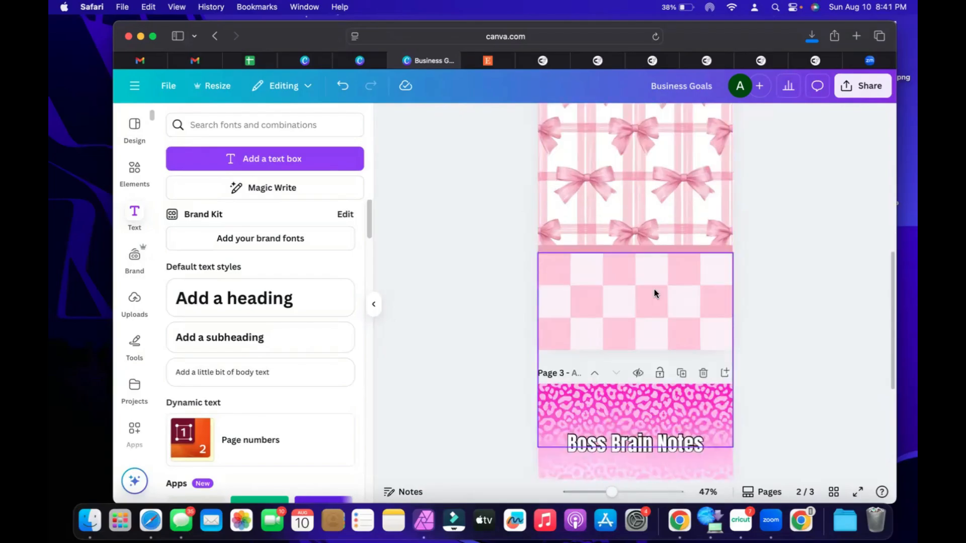
scroll(636, 209, up, 7)
scroll(671, 261, down, 8)
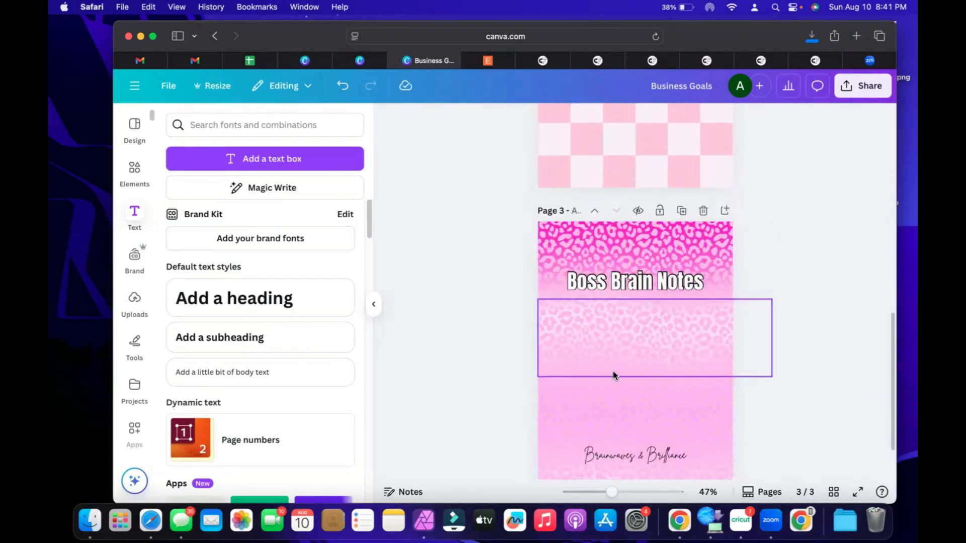
scroll(613, 370, down, 1)
click(681, 198)
click(659, 277)
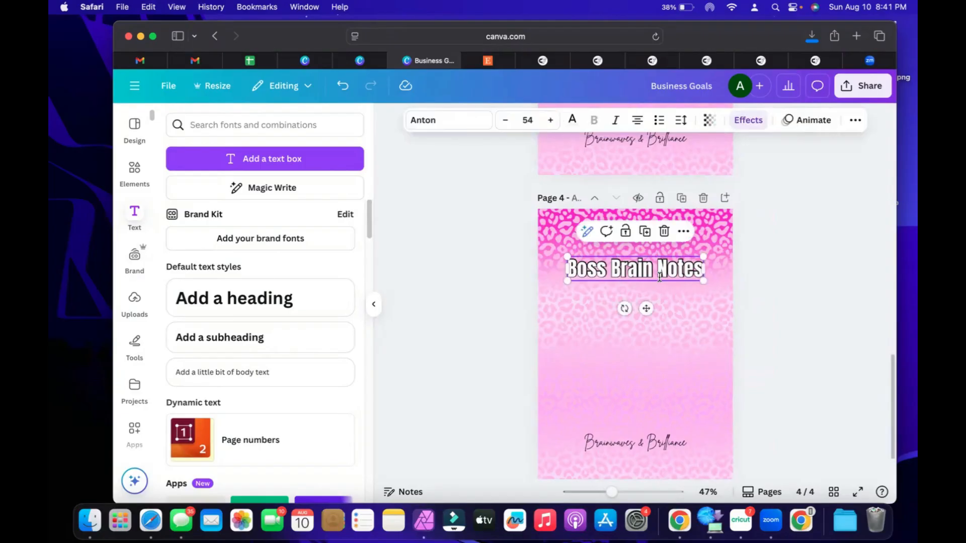
key(Delete)
click(649, 444)
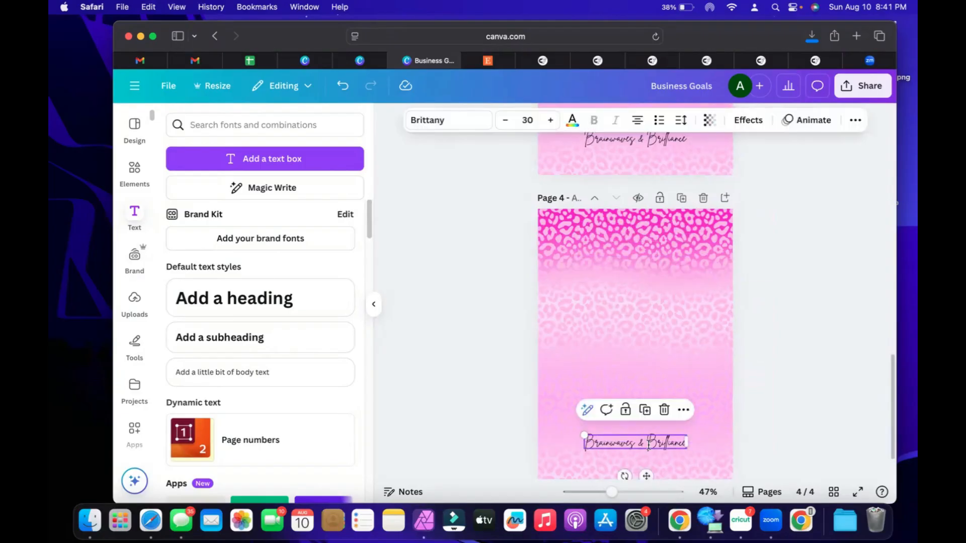
key(BackSpace)
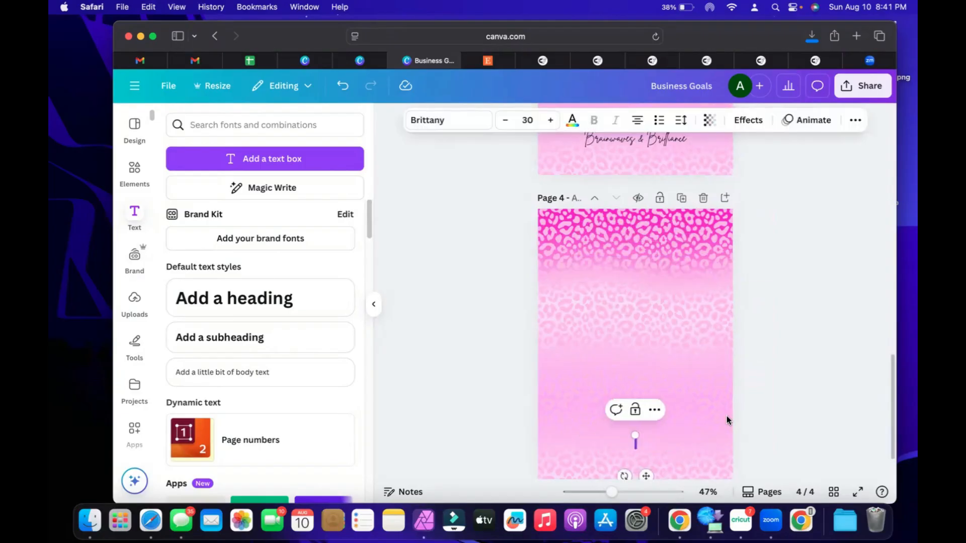
click(645, 446)
scroll(689, 367, down, 2)
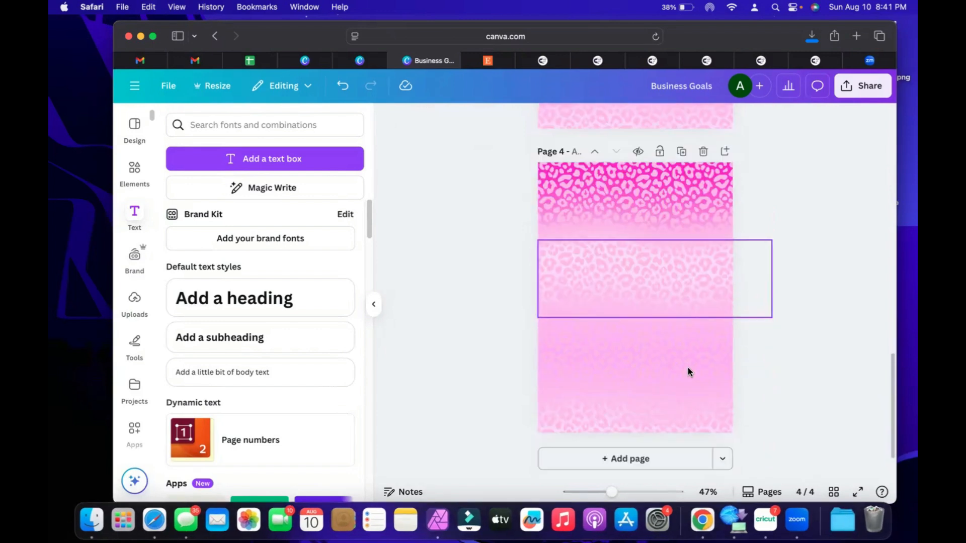
Step: Rename the design as "Business Composition Notebooks"
scroll(682, 375, up, 5)
scroll(685, 373, down, 5)
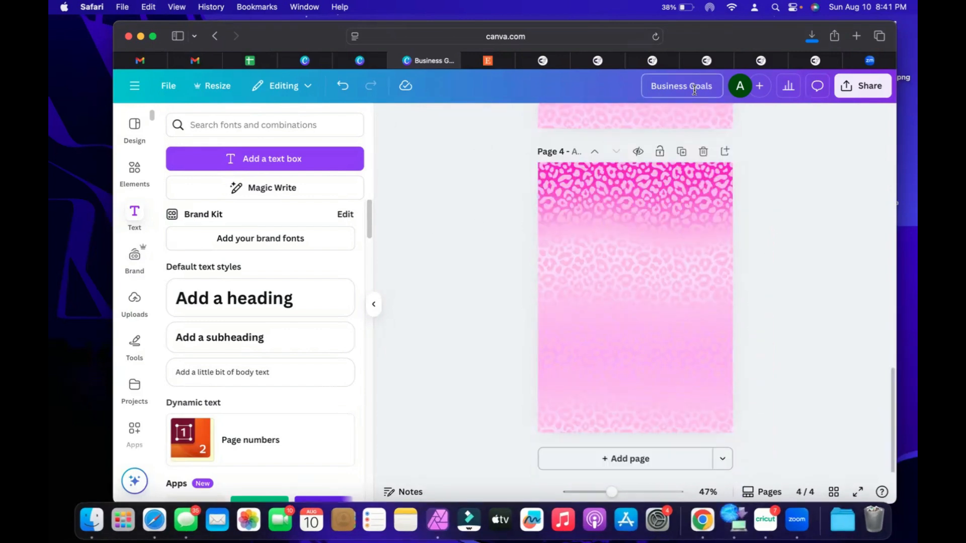
click(709, 85)
key(BackSpace)
key(BackSpace)
key(BackSpace)
key(BackSpace)
key(BackSpace)
key(BackSpace)
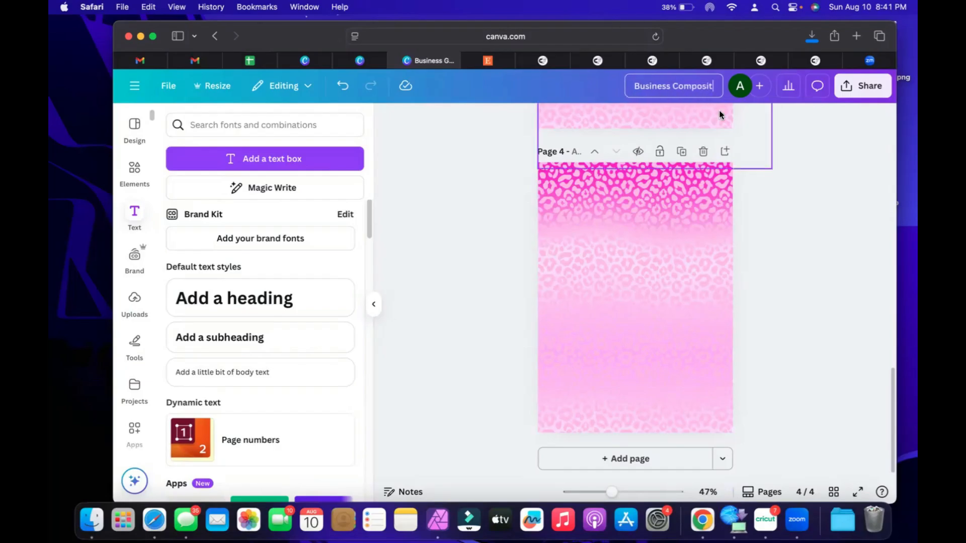
text(ion Notebooks)
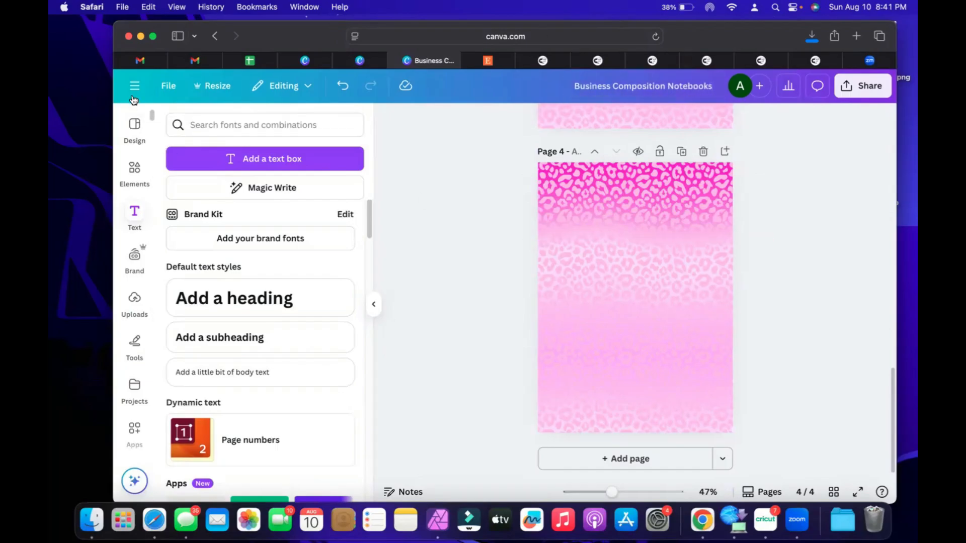
Step: Create a new custom-size design 3.25 in wide and 4.5 in high
click(134, 85)
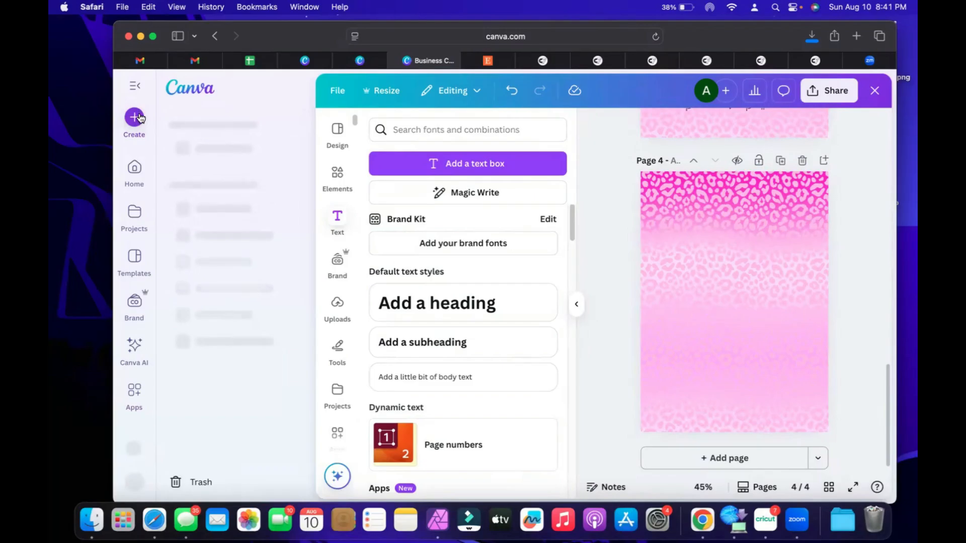
click(137, 117)
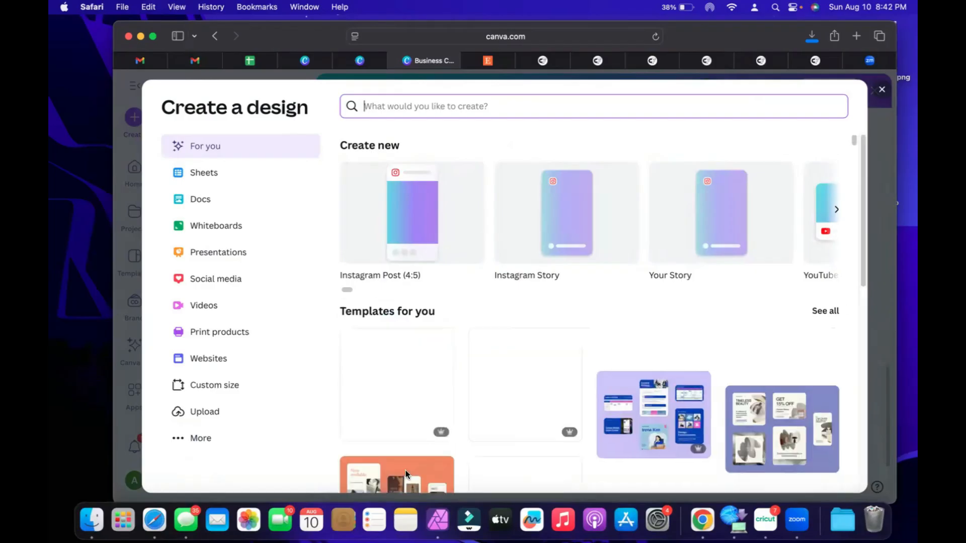
scroll(533, 232, down, 5)
scroll(534, 231, up, 5)
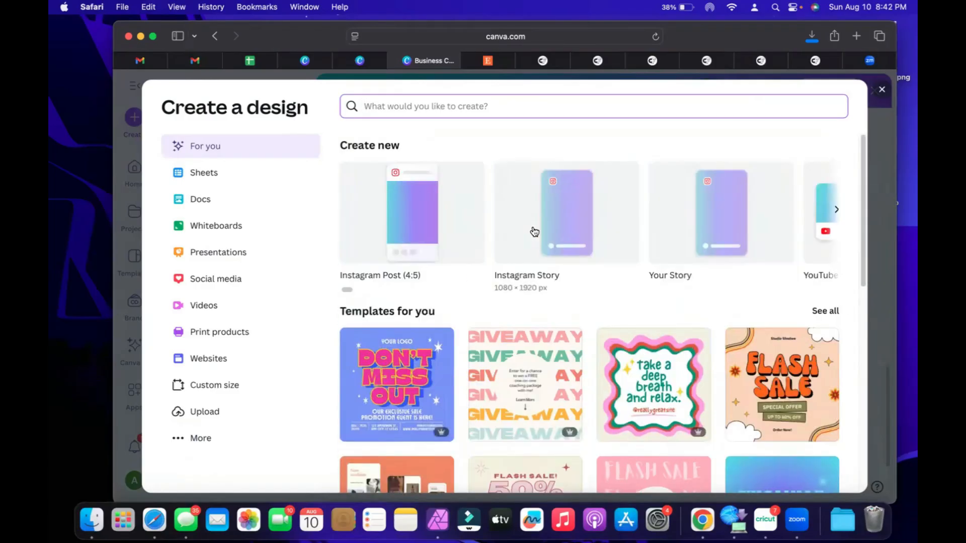
click(202, 389)
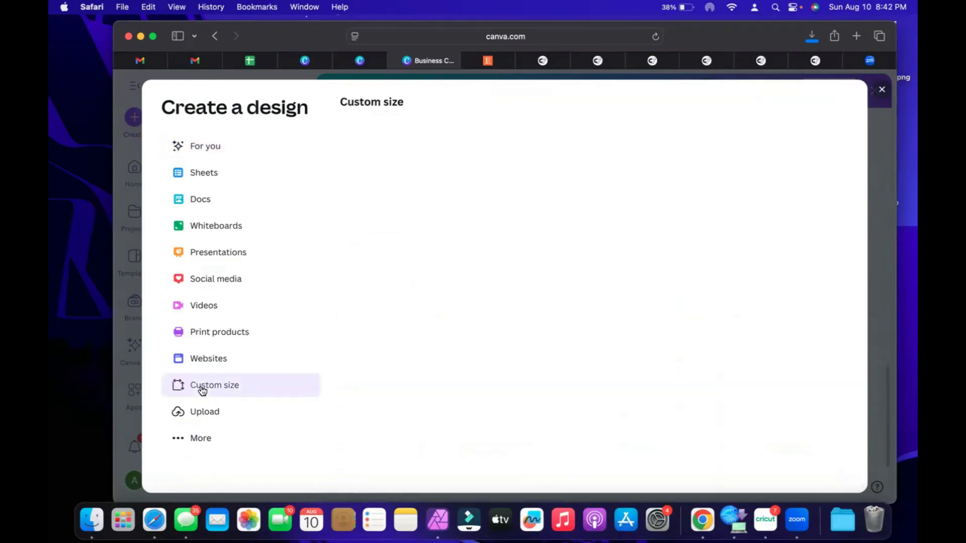
click(547, 161)
click(543, 220)
click(379, 163)
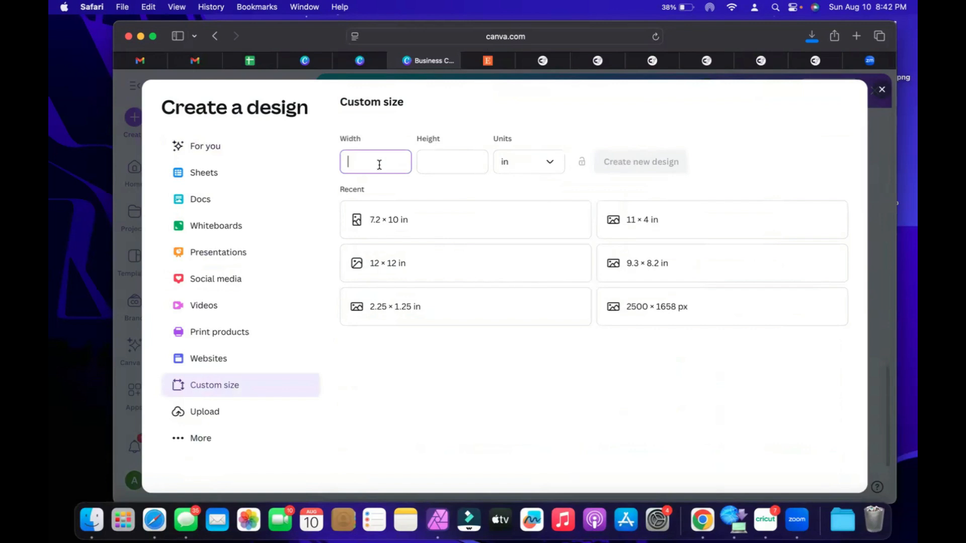
text(3.25)
click(478, 160)
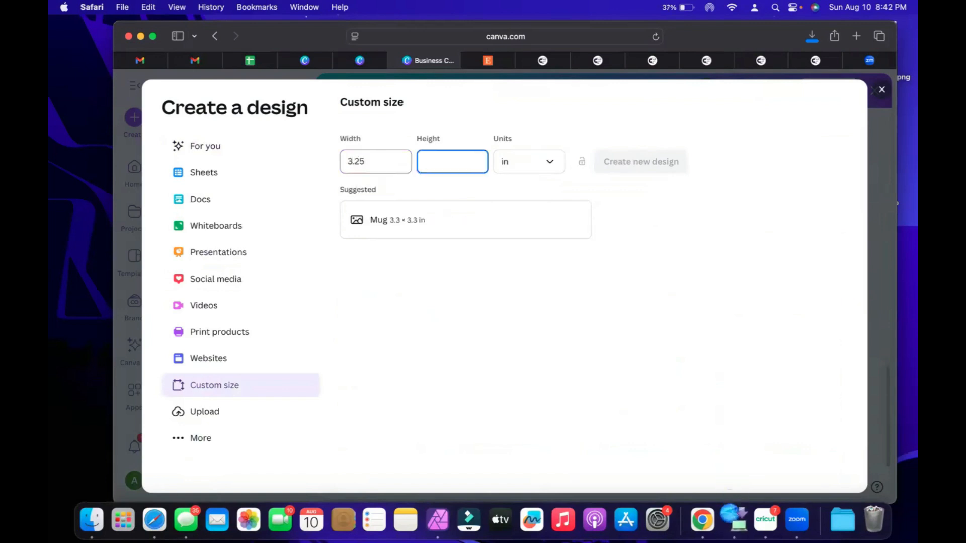
text(4.5)
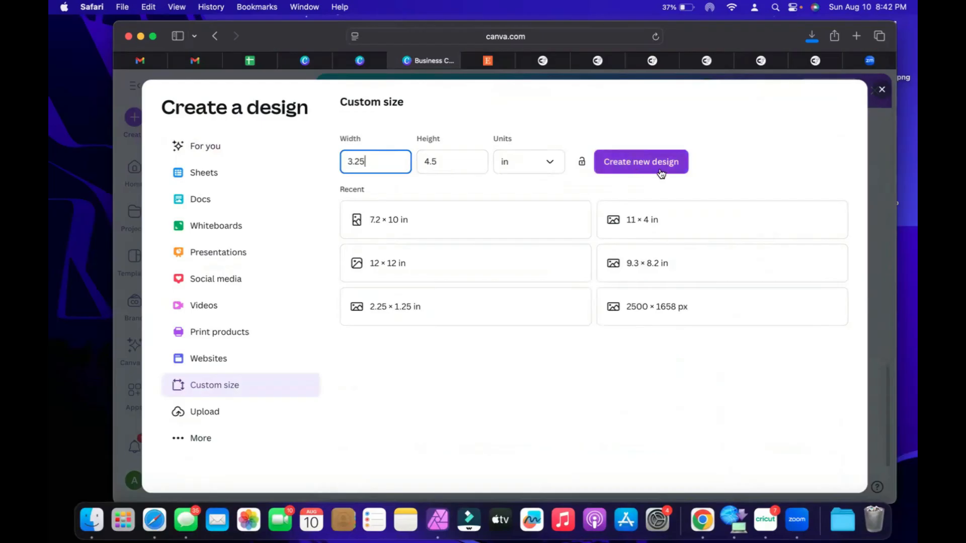
click(660, 168)
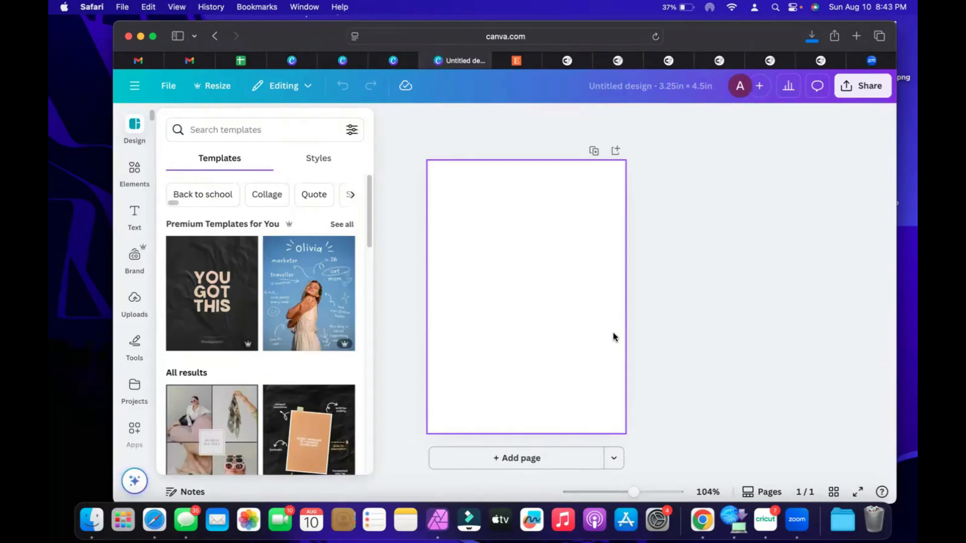
Step: Add the recently used pink checkered pattern, align it with the page's upper-left corner and enlarge it to the full page width
click(135, 171)
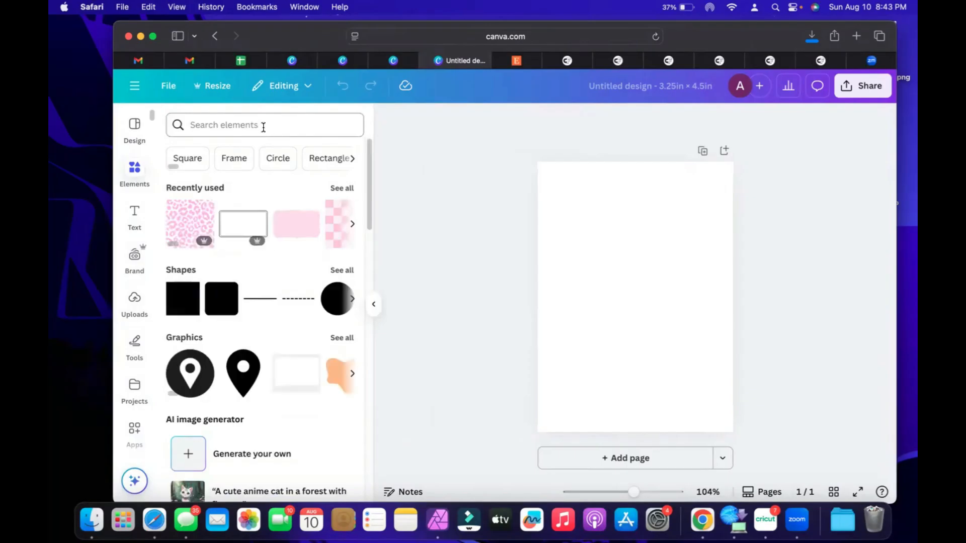
click(337, 228)
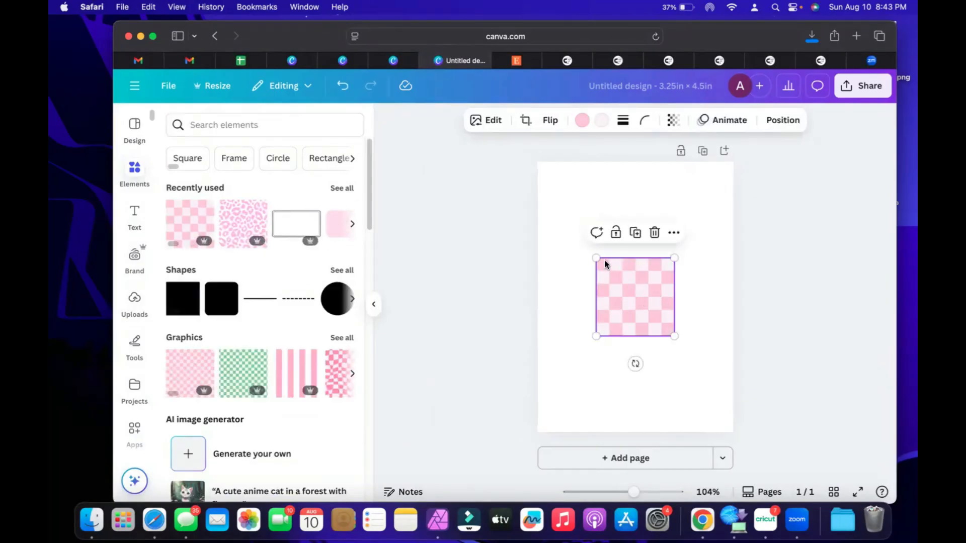
double_click(605, 261)
double_click(644, 297)
drag(645, 300, 574, 200)
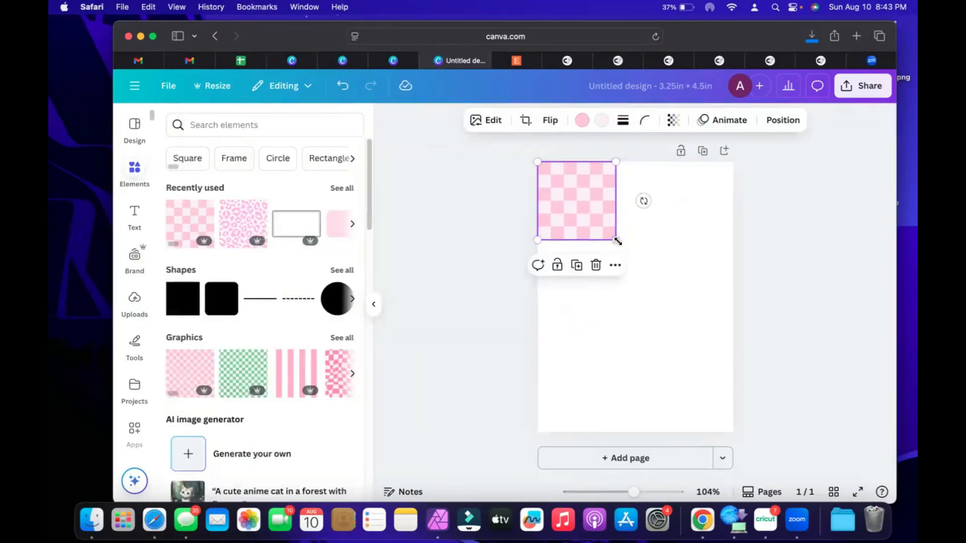
drag(655, 275, 733, 356)
click(387, 301)
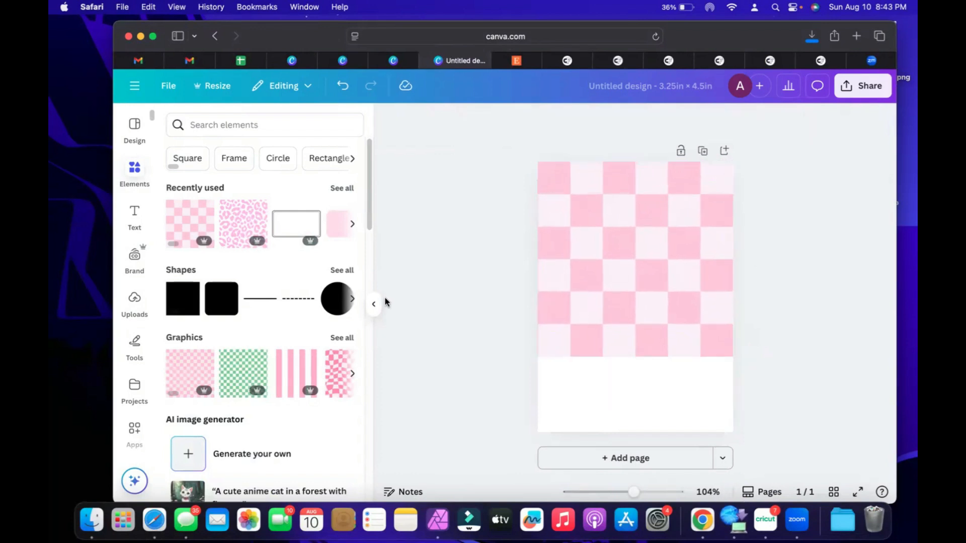
Step: Shift the checkered pattern up by one row of squares, past the page's upper edge
mouse_move(617, 263)
mouse_down()
mouse_move(618, 244)
mouse_move(623, 256)
mouse_up()
double_click(712, 260)
click(482, 341)
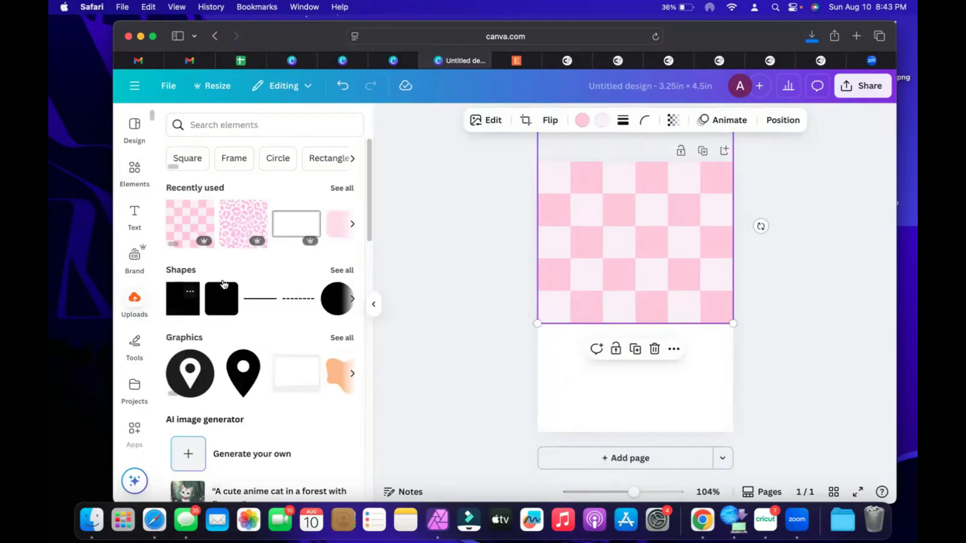
Step: Add the uploaded pink bow-and-ribbon plaid image directly below the checkered pattern and enlarge it to the full page width
click(134, 302)
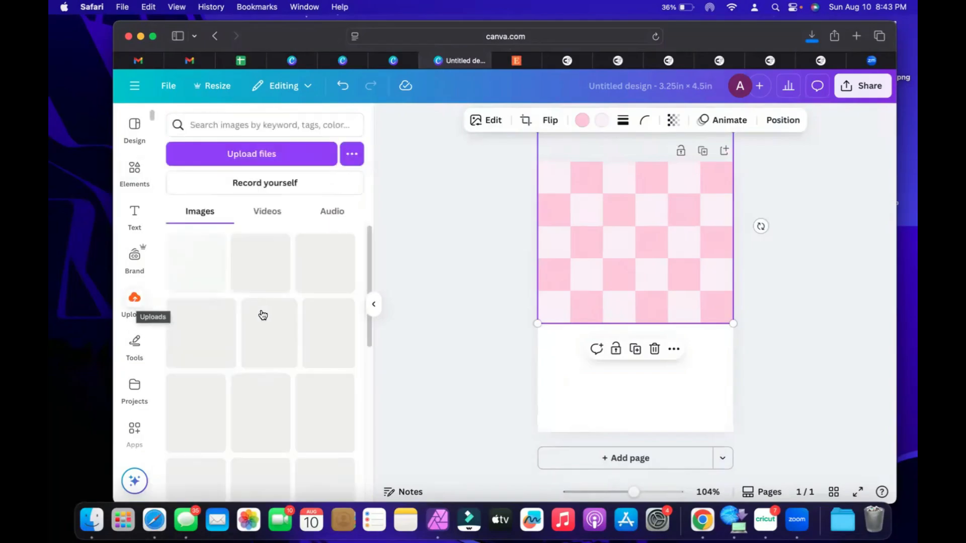
click(206, 335)
drag(643, 294, 618, 387)
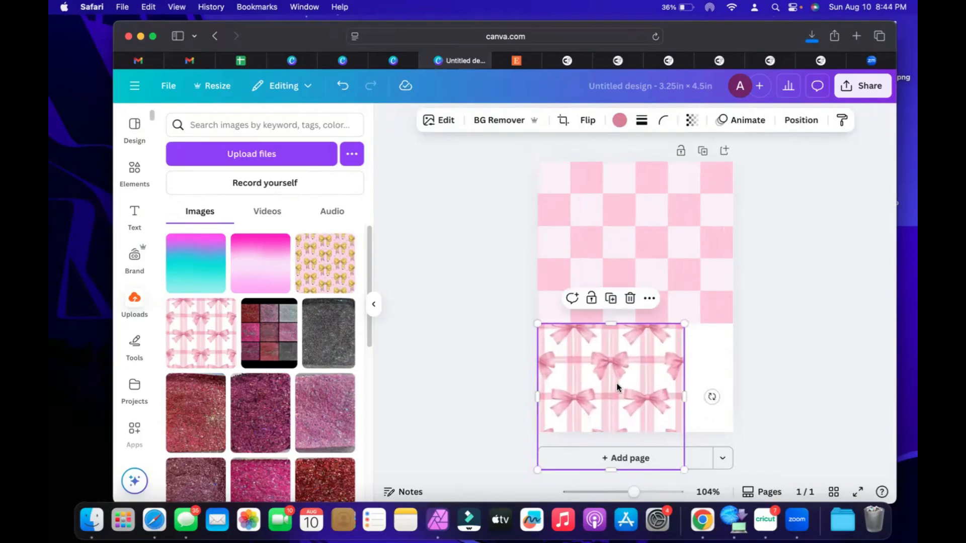
drag(683, 397, 708, 396)
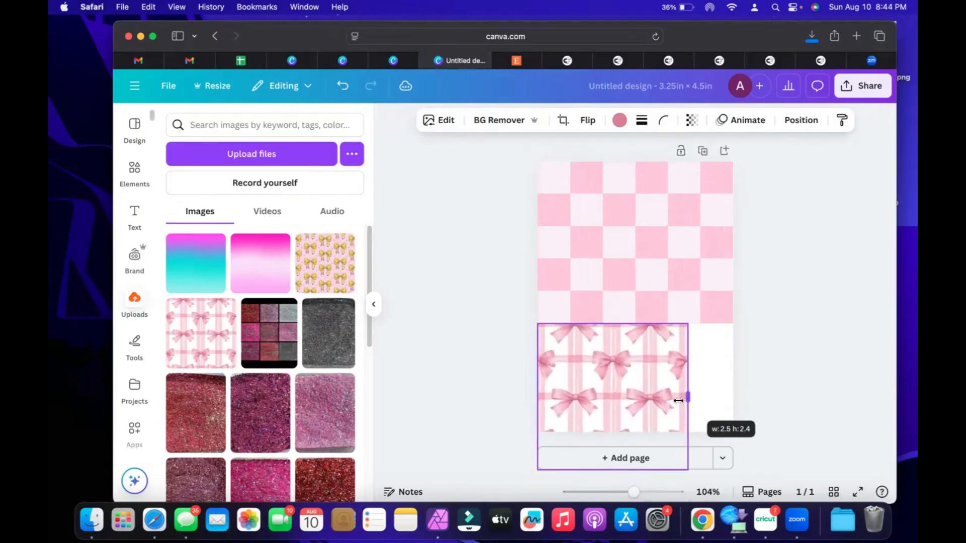
drag(678, 400, 676, 400)
drag(676, 473, 787, 478)
click(790, 355)
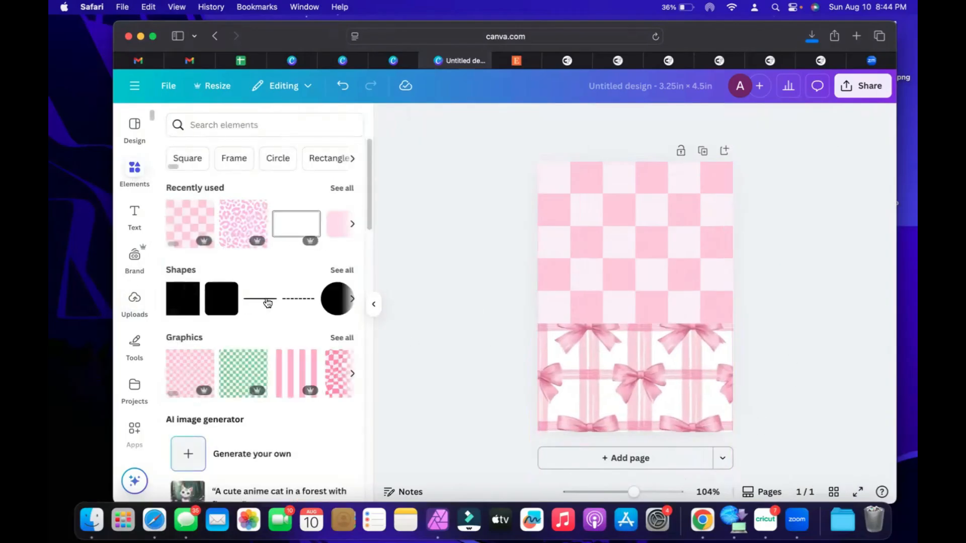
Step: Add a full-width horizontal line over the seam between the checkered and bow patterns and color it white
key(l)
drag(624, 296, 733, 325)
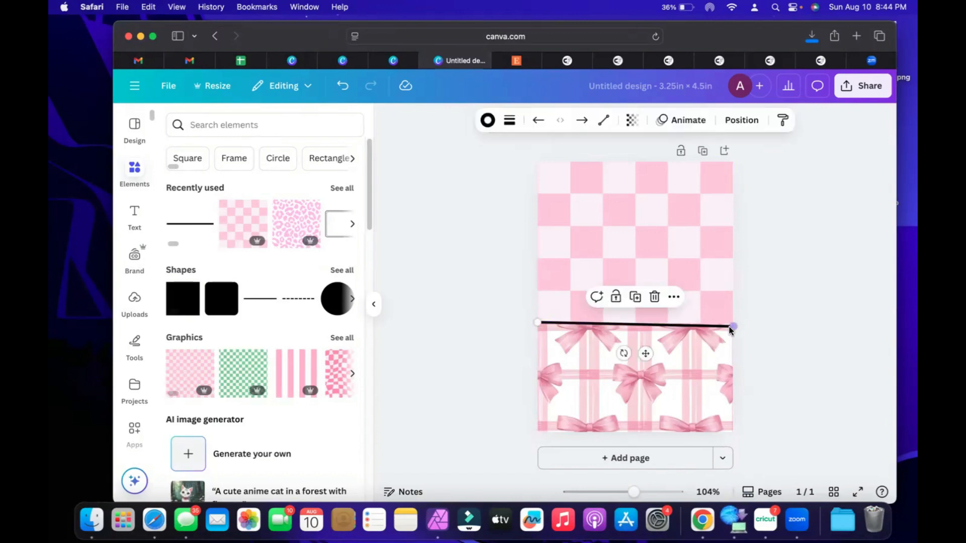
click(734, 325)
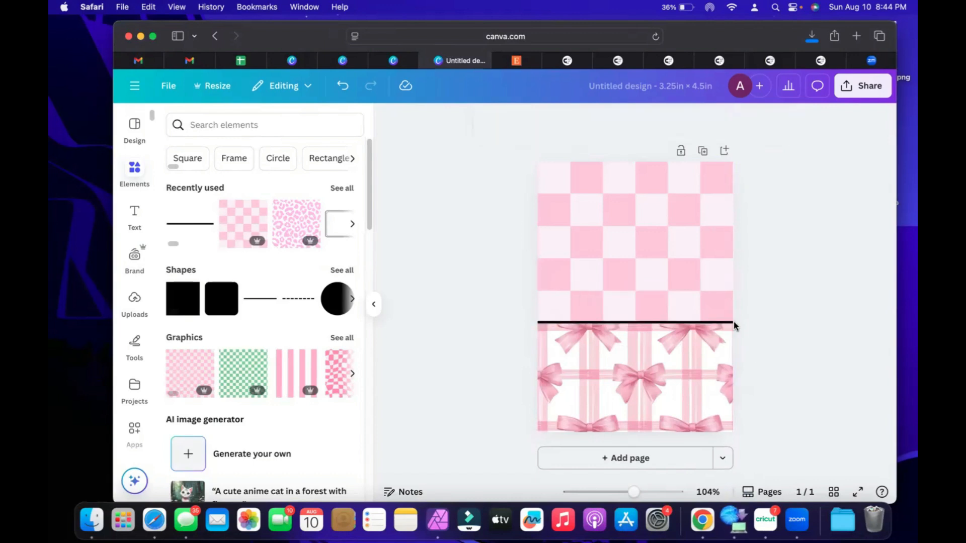
click(645, 322)
click(488, 120)
click(291, 214)
click(739, 243)
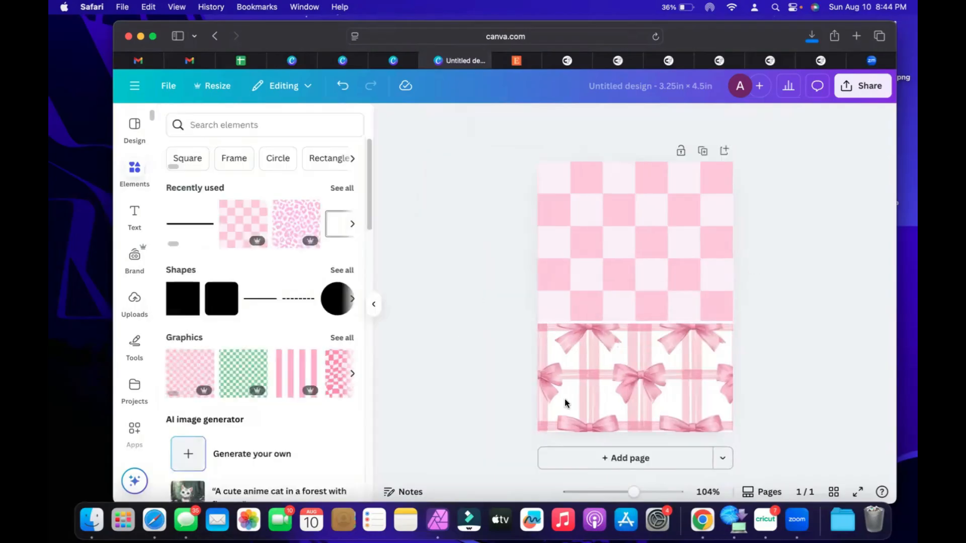
Step: Add the recently used pink brushed rectangle, shrink it and center it horizontally on the checkered area as a label
click(352, 195)
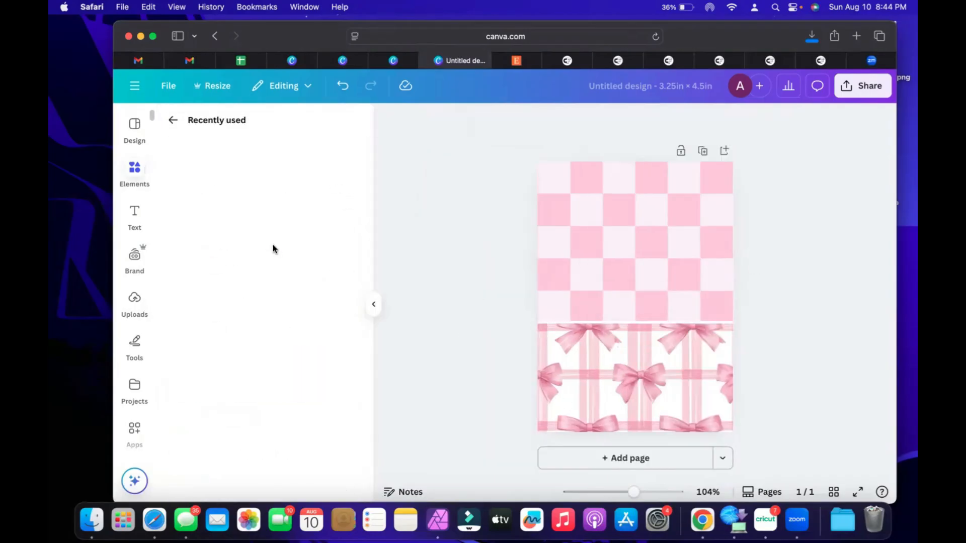
drag(485, 268, 628, 227)
drag(713, 285, 674, 258)
drag(604, 223, 623, 235)
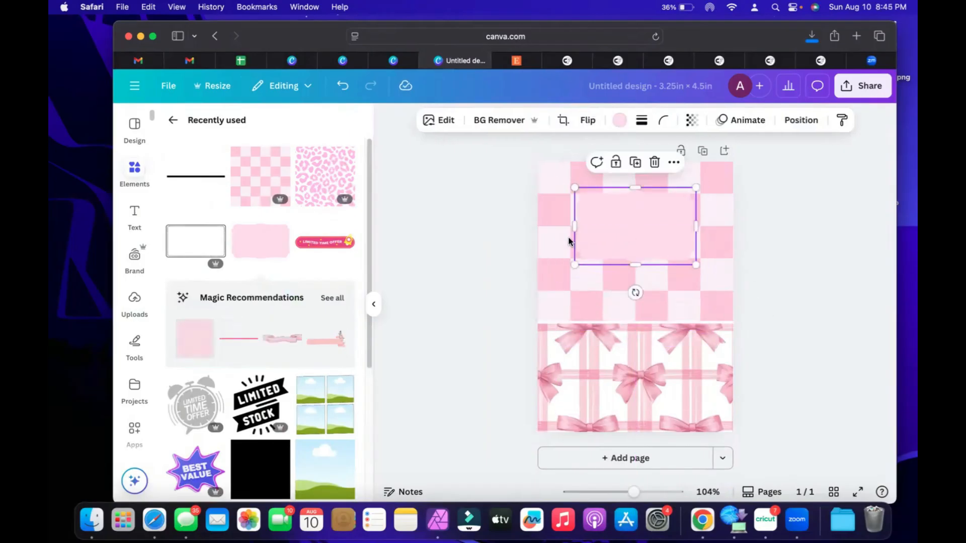
Step: Add a heading reading "Daily Wins" and set its font to Brittany
click(134, 215)
click(232, 299)
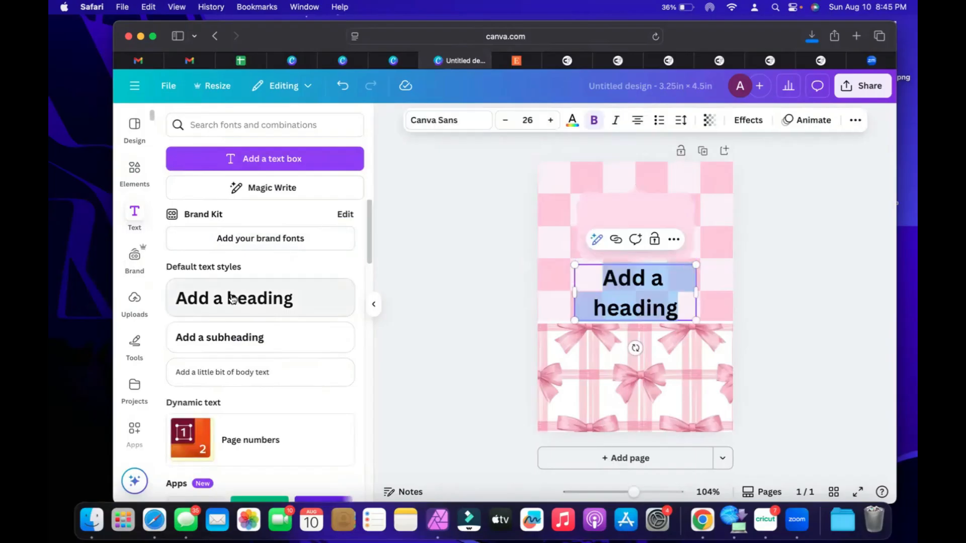
text(Daily Wins)
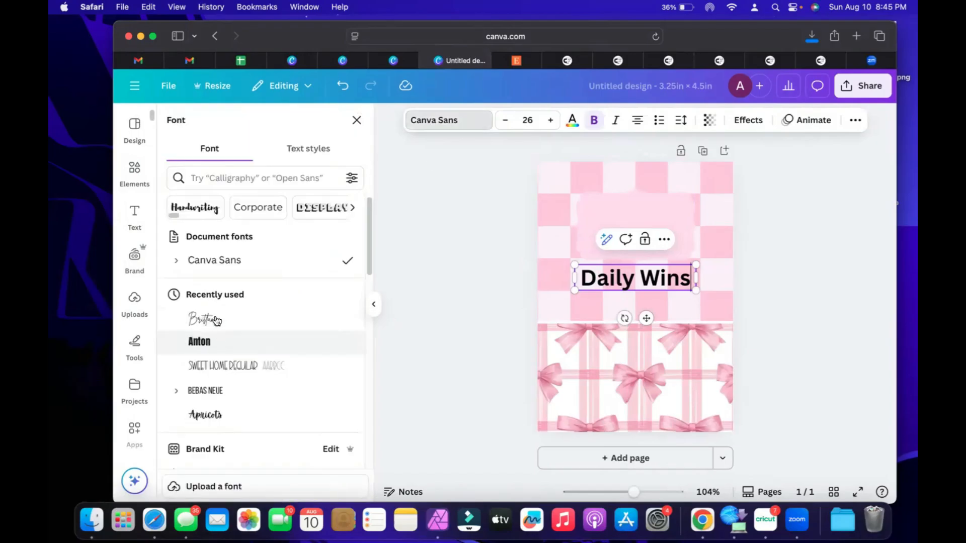
click(215, 320)
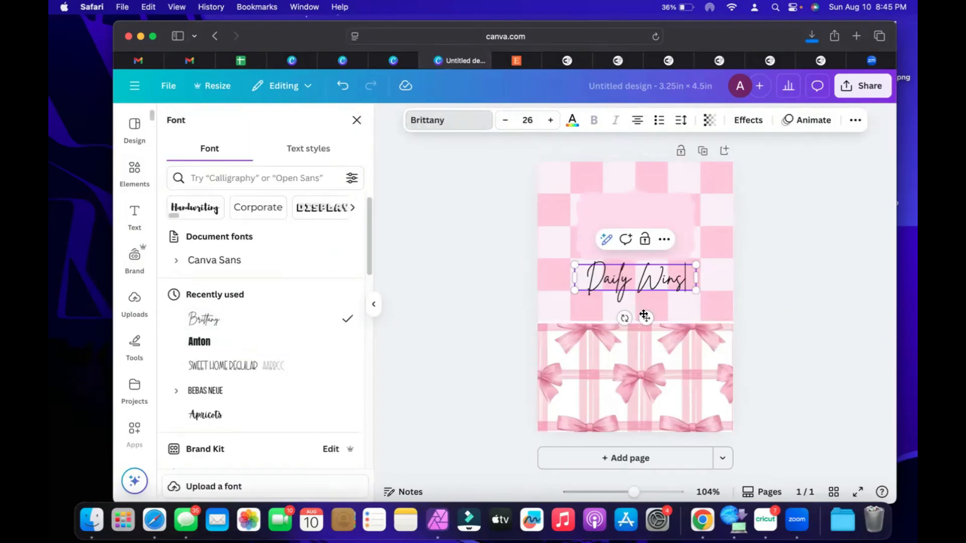
Step: Move the "Daily Wins" heading up and center it on the pink label
click(687, 281)
double_click(632, 278)
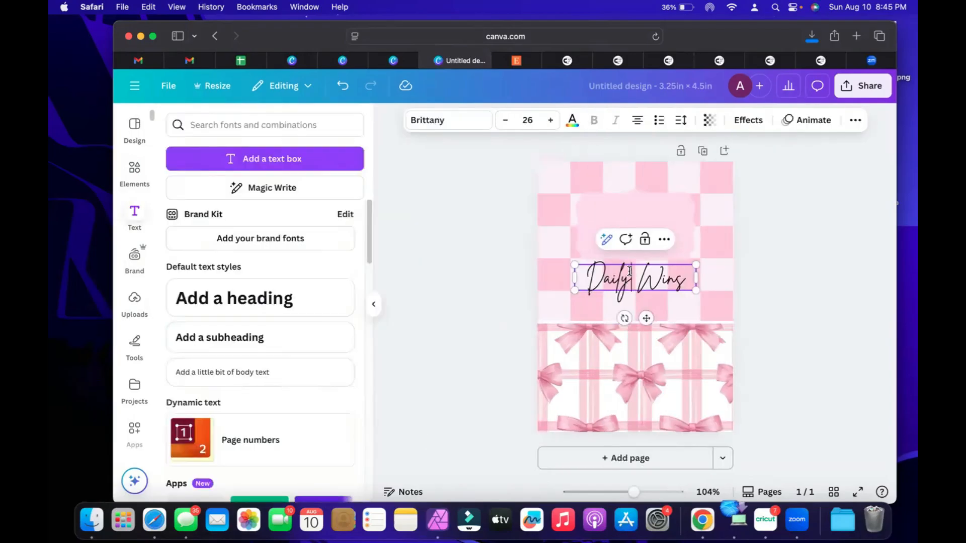
click(442, 274)
drag(635, 278, 635, 227)
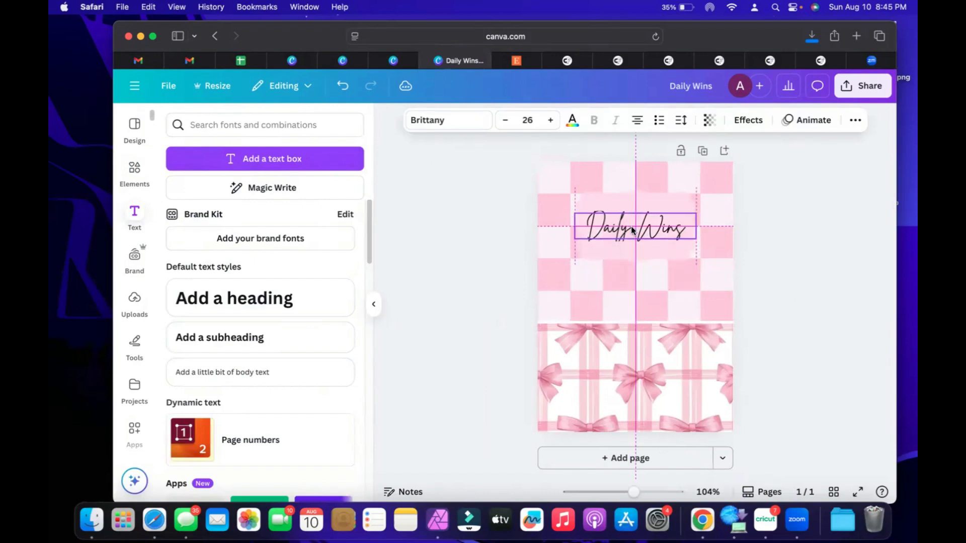
click(842, 272)
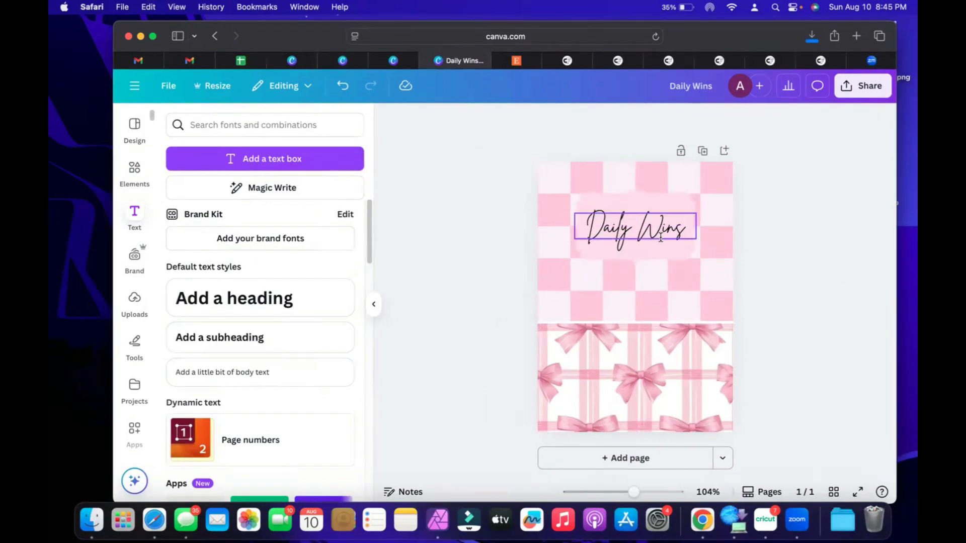
Step: Color the "Daily Wins" text white and apply the Outline effect to it
click(649, 229)
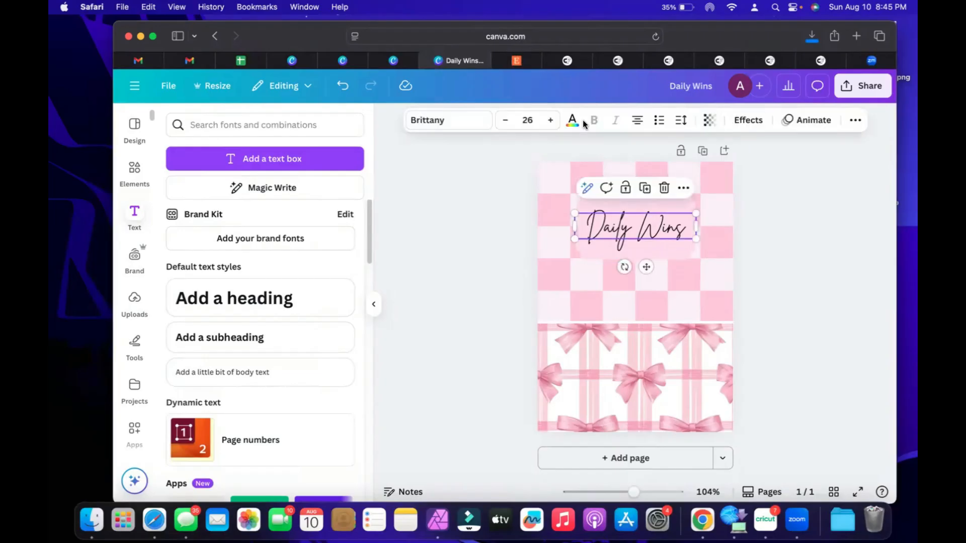
click(289, 208)
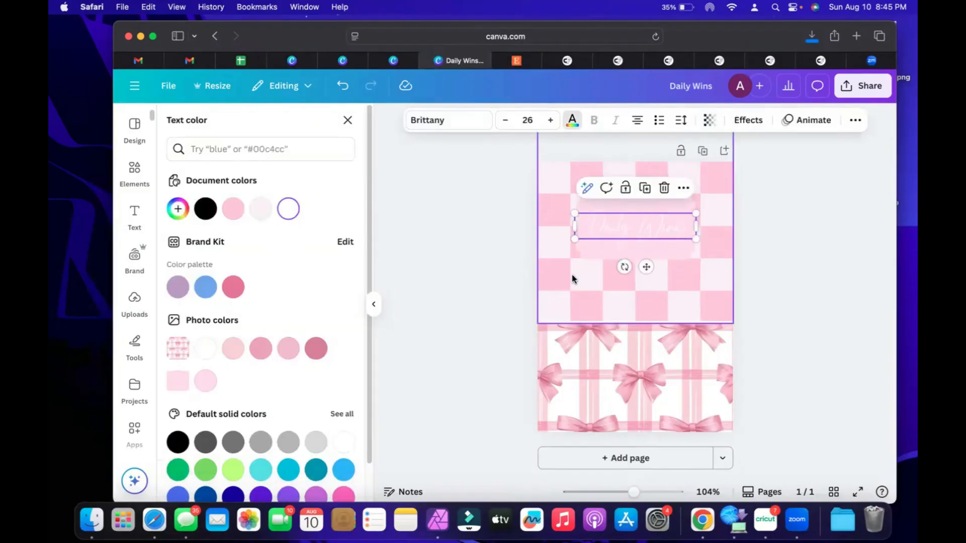
click(744, 123)
click(325, 271)
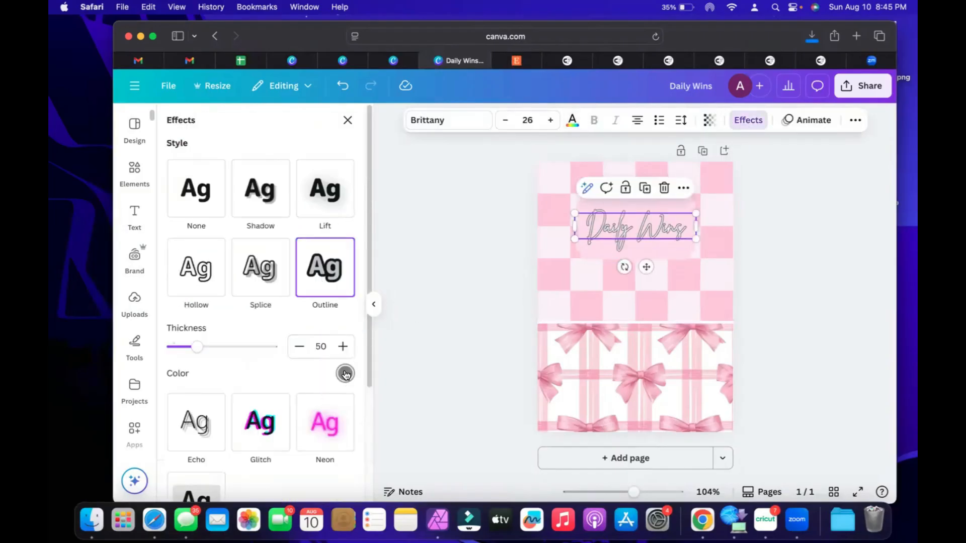
Step: Try light pink and white as the text outline color, and settle on black
click(341, 376)
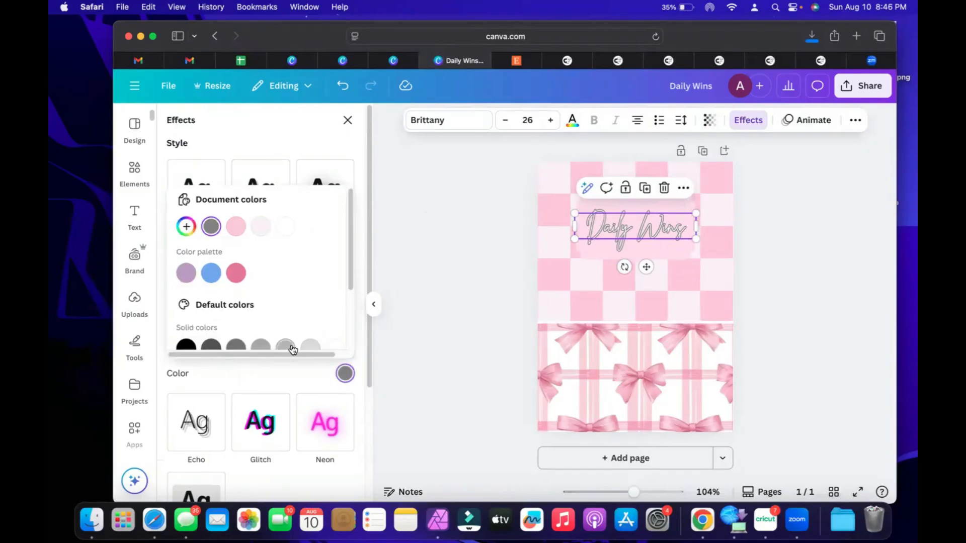
scroll(262, 324, down, 1)
click(245, 217)
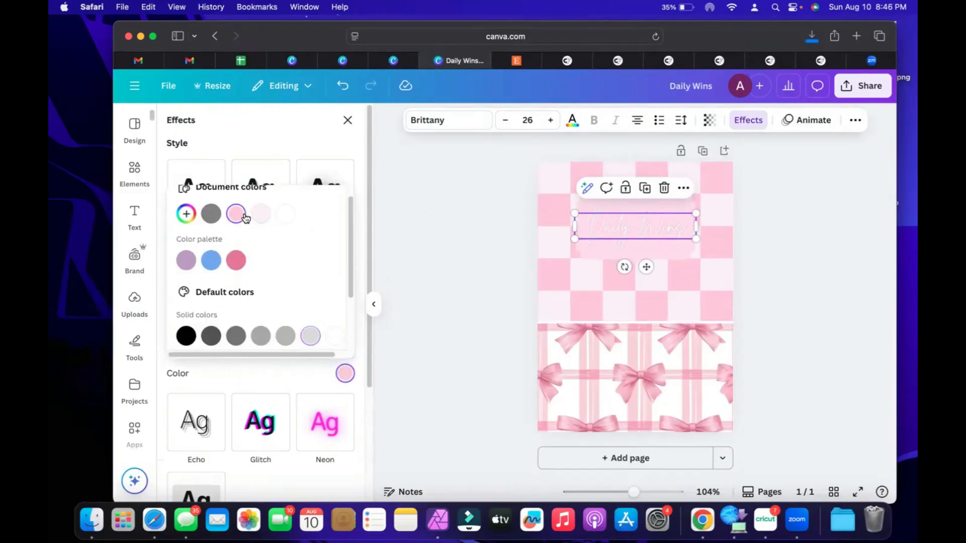
scroll(256, 282, down, 5)
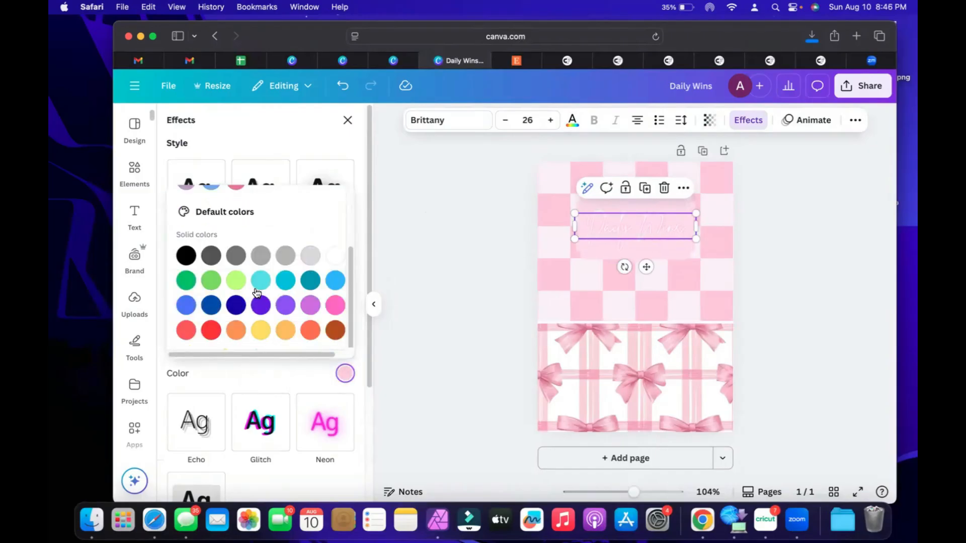
scroll(256, 292, up, 4)
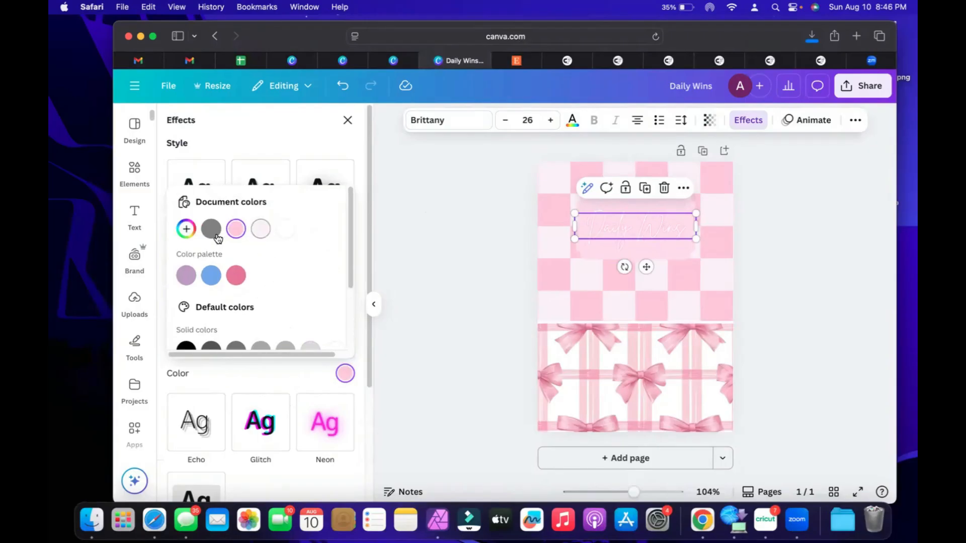
click(281, 230)
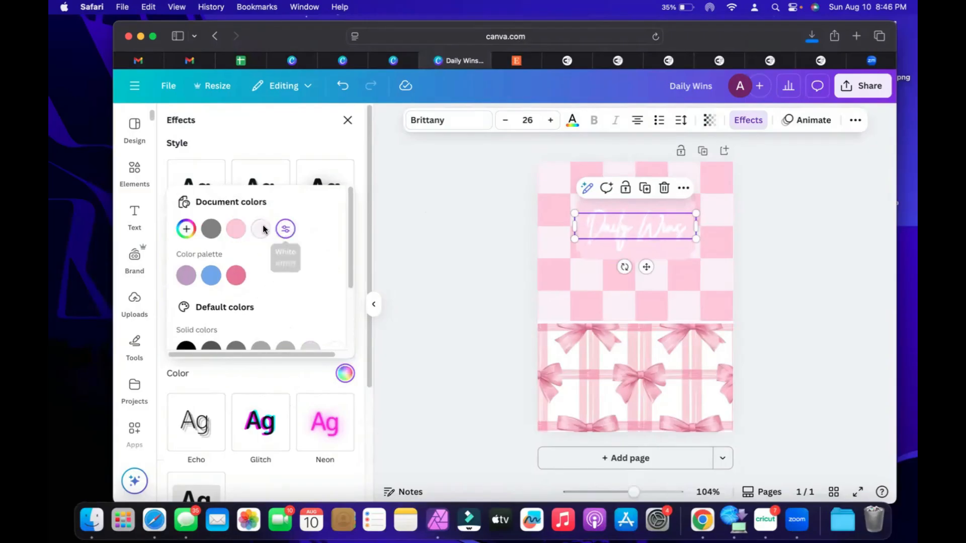
click(186, 347)
scroll(319, 324, down, 3)
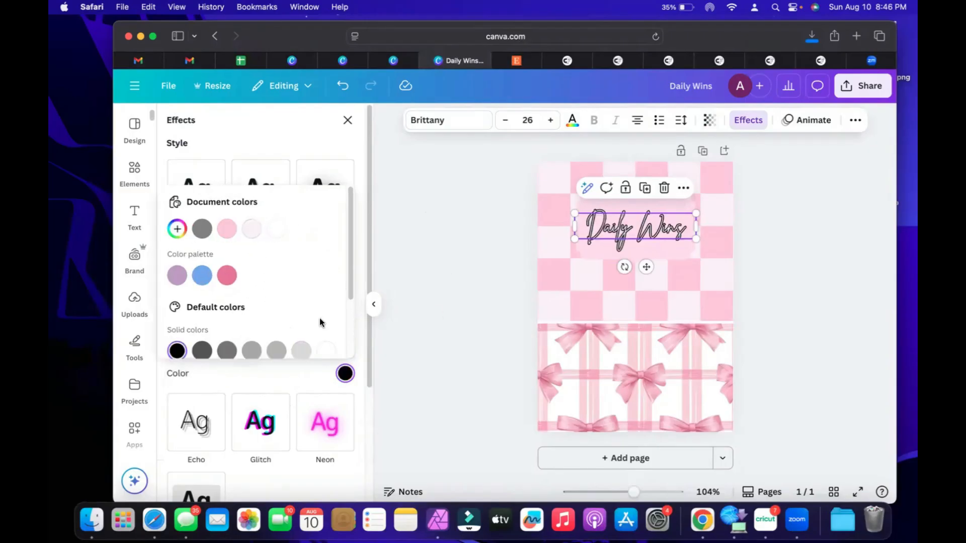
click(323, 368)
Step: Reduce the "Daily Wins" outline thickness, trying 11 and settling on 33
mouse_move(192, 351)
mouse_down()
mouse_move(169, 351)
mouse_move(181, 354)
mouse_up()
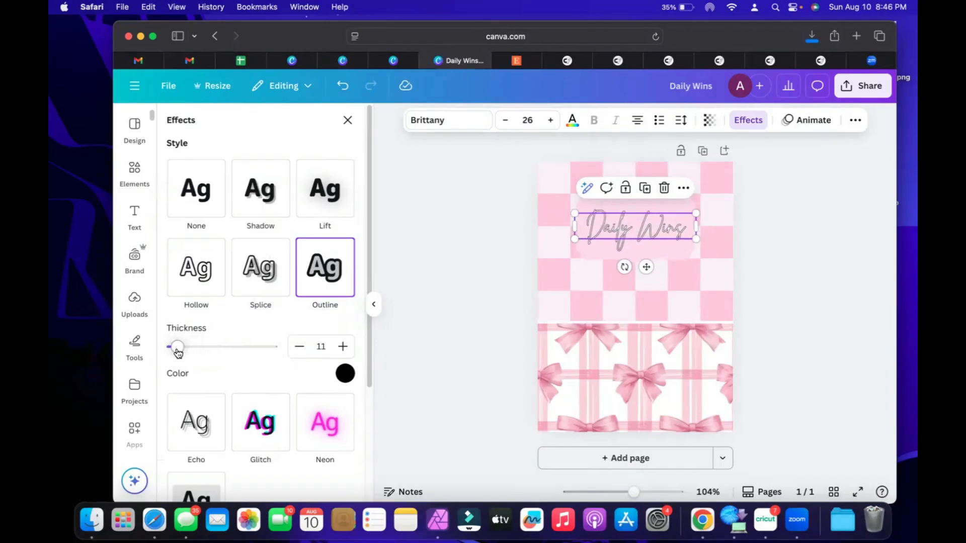
key(Escape)
click(412, 325)
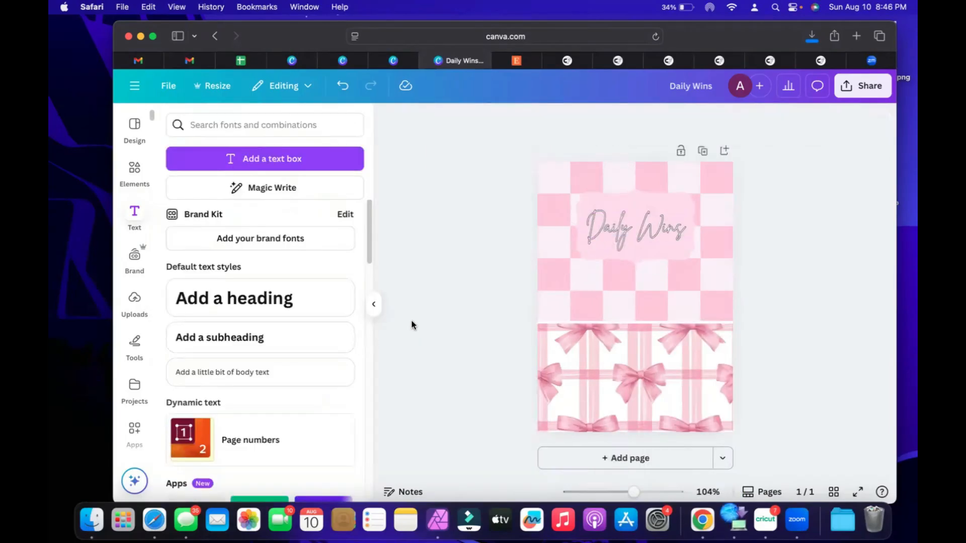
click(623, 237)
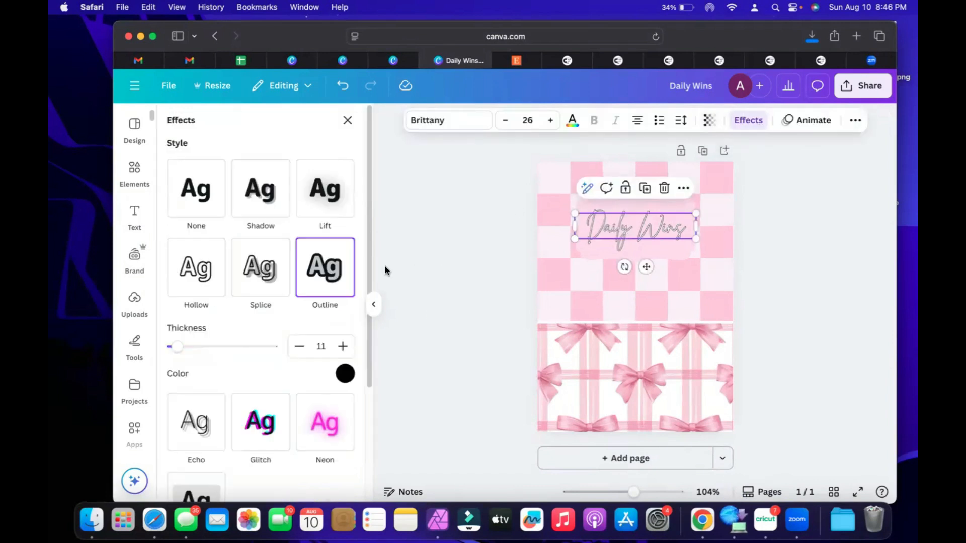
drag(185, 352, 189, 351)
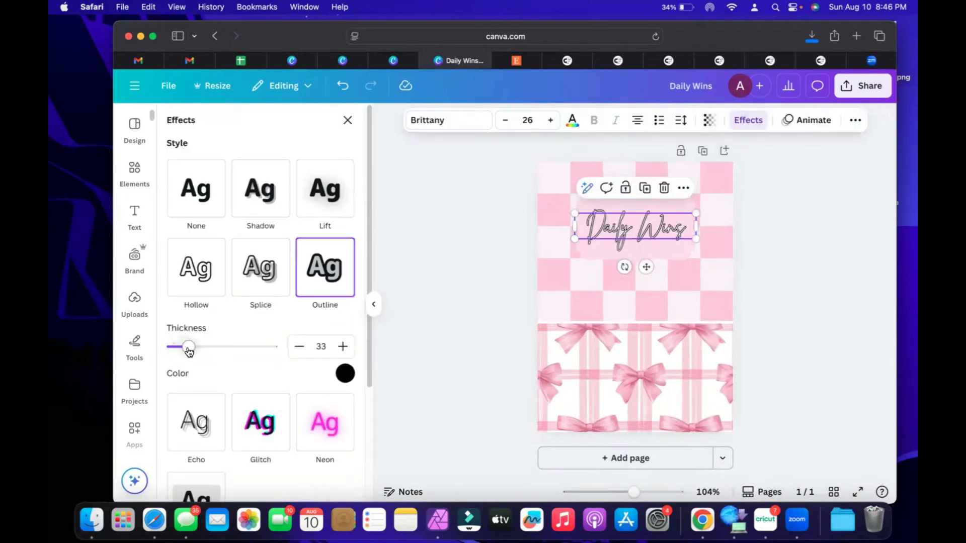
Step: Change the "Daily Wins" outline to a custom, deeper shade of the document's light pink
click(345, 375)
click(236, 230)
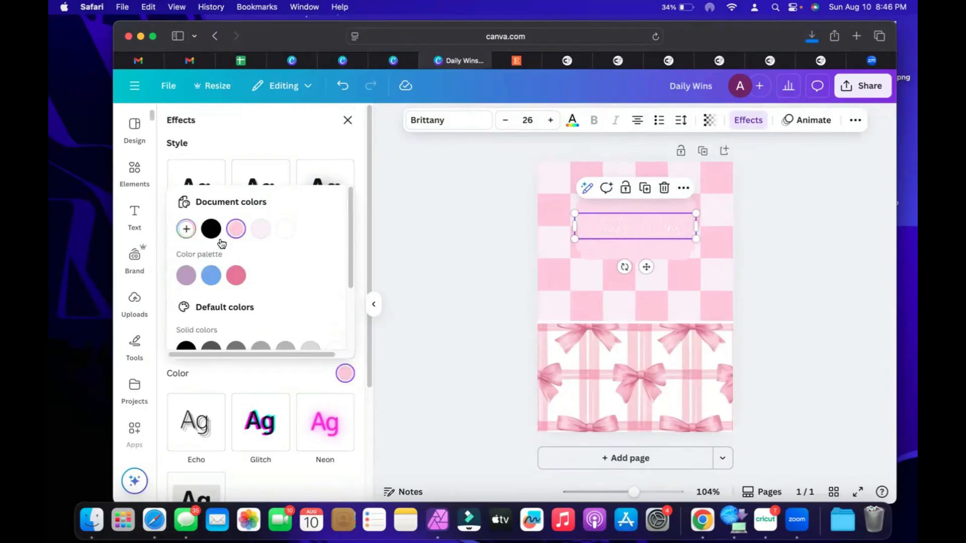
click(222, 259)
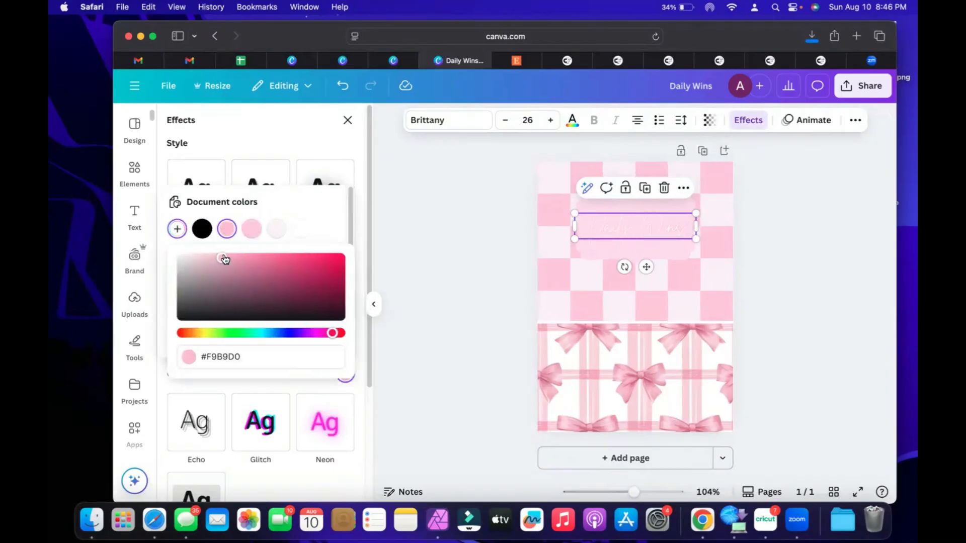
drag(231, 259, 245, 259)
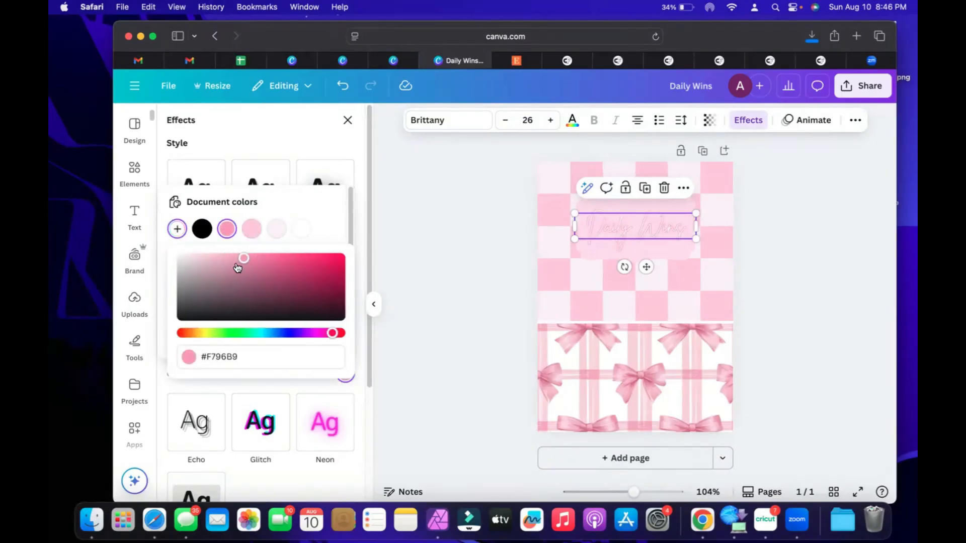
click(242, 267)
click(243, 275)
click(243, 281)
click(243, 274)
click(811, 247)
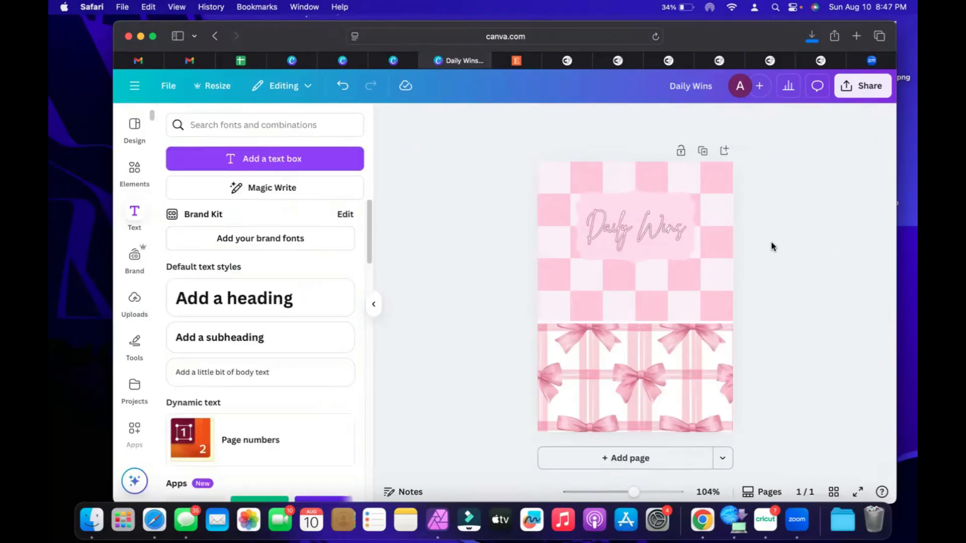
Step: Add a second page and place the uploaded hot-pink gradient image on it, enlarged to cover the page
click(654, 462)
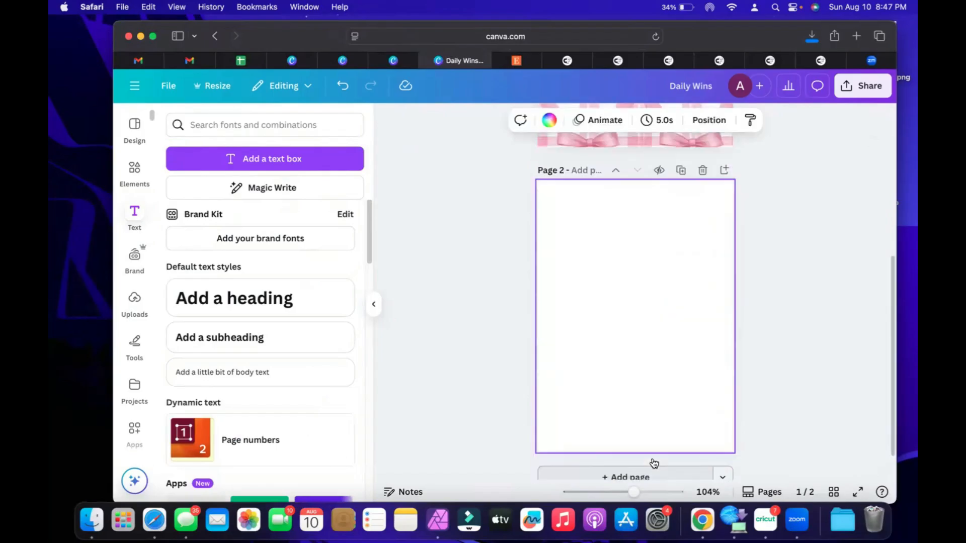
click(140, 176)
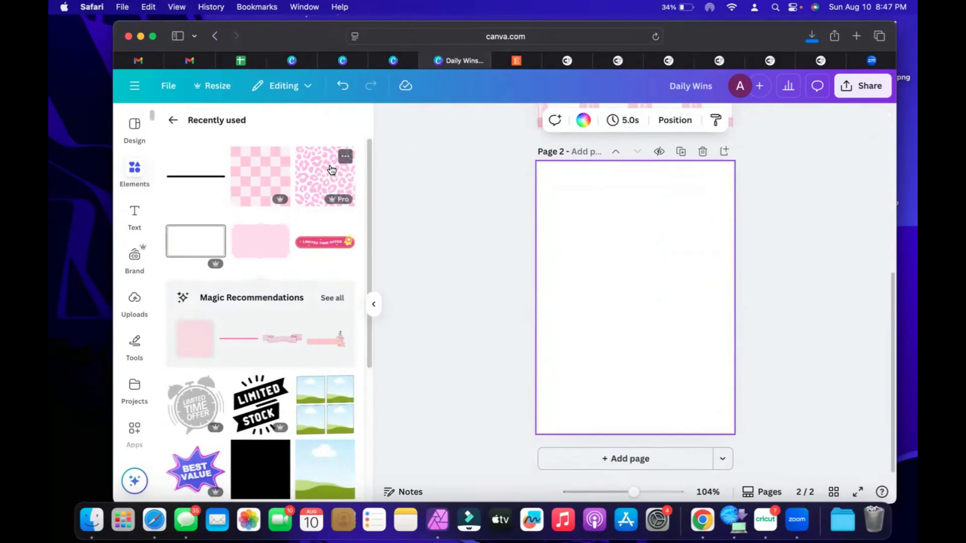
click(134, 305)
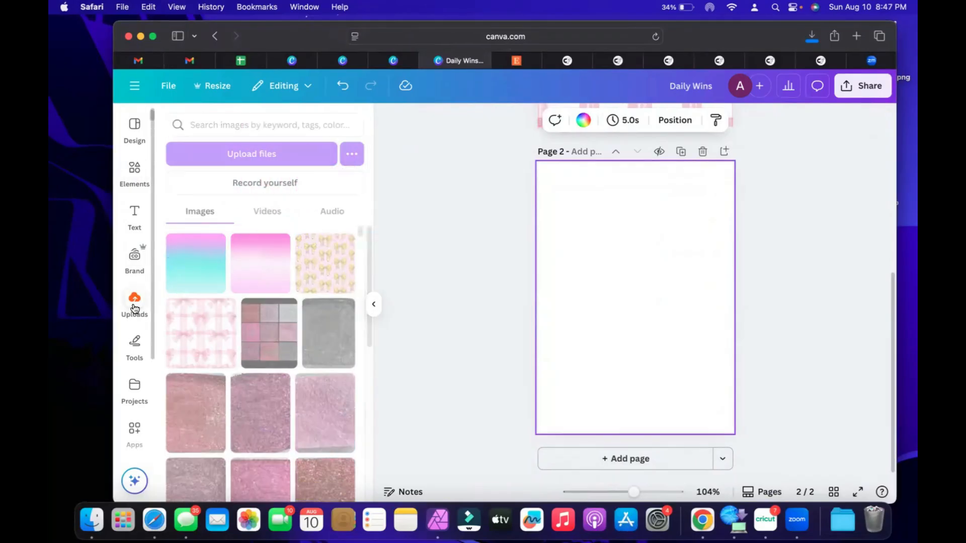
drag(642, 283, 619, 218)
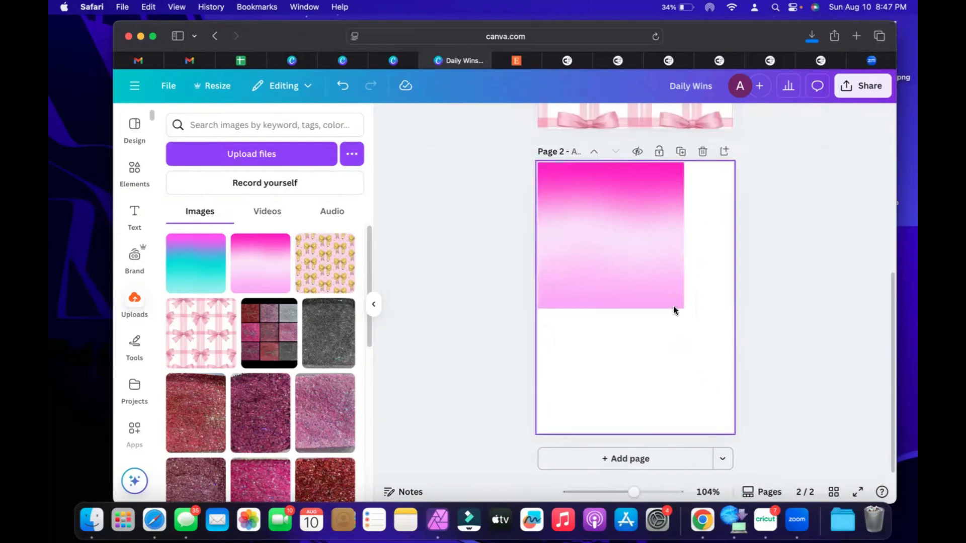
drag(684, 308, 814, 438)
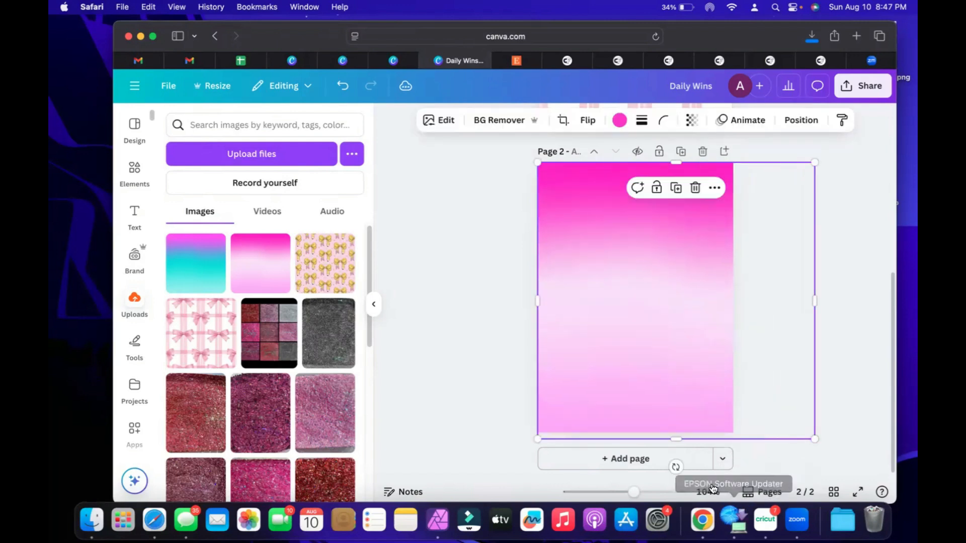
Step: Stretch the gradient image past the page's lower and upper edges, closing the stray Chrome window
drag(677, 443, 702, 518)
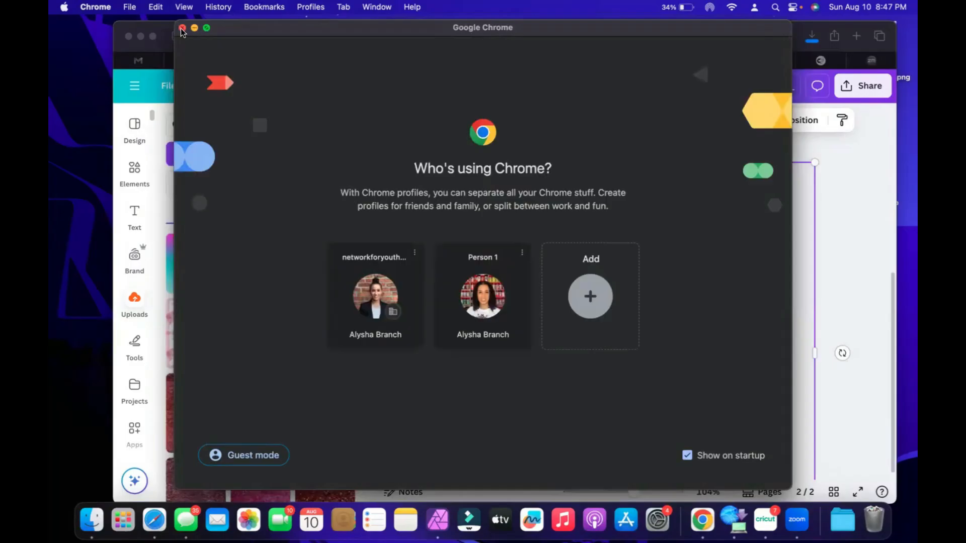
click(181, 29)
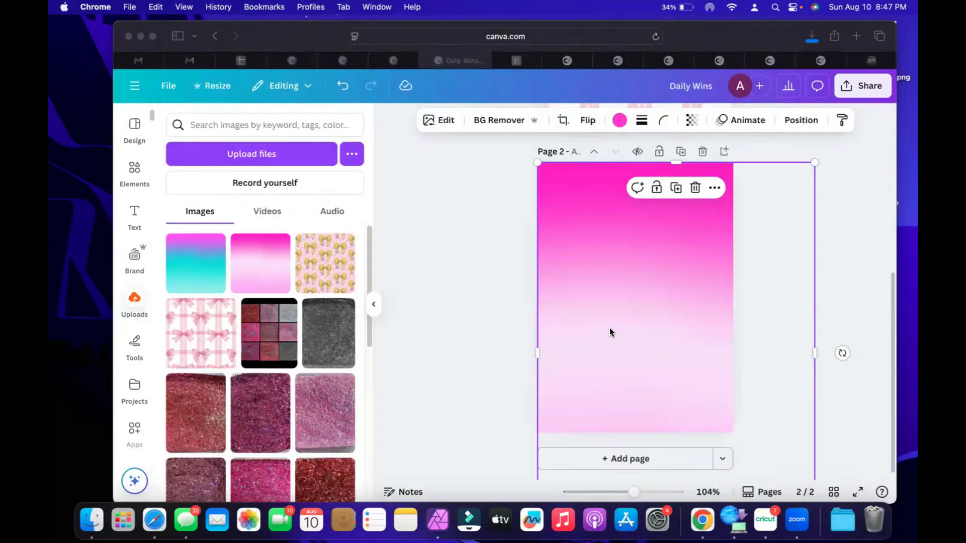
click(672, 164)
drag(674, 161, 675, 139)
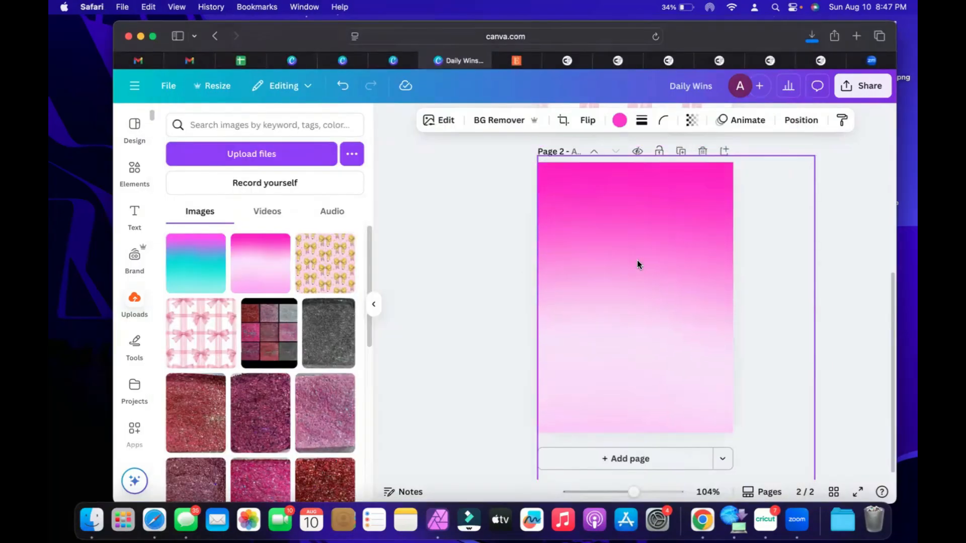
click(431, 254)
Step: Add the pink leopard print at full page width and put a duplicate directly beneath it to cover the rest of page 2
click(134, 171)
click(325, 176)
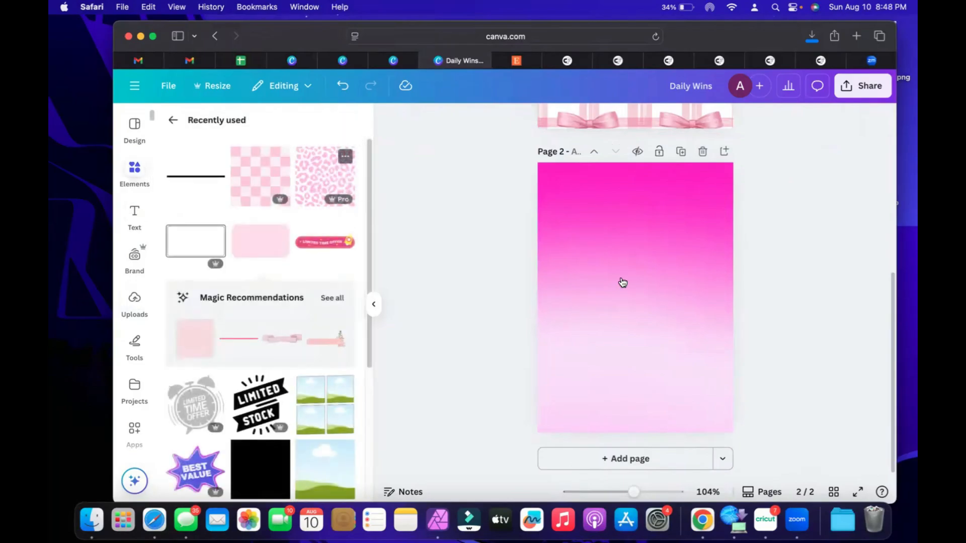
drag(642, 306, 580, 202)
drag(613, 241, 694, 397)
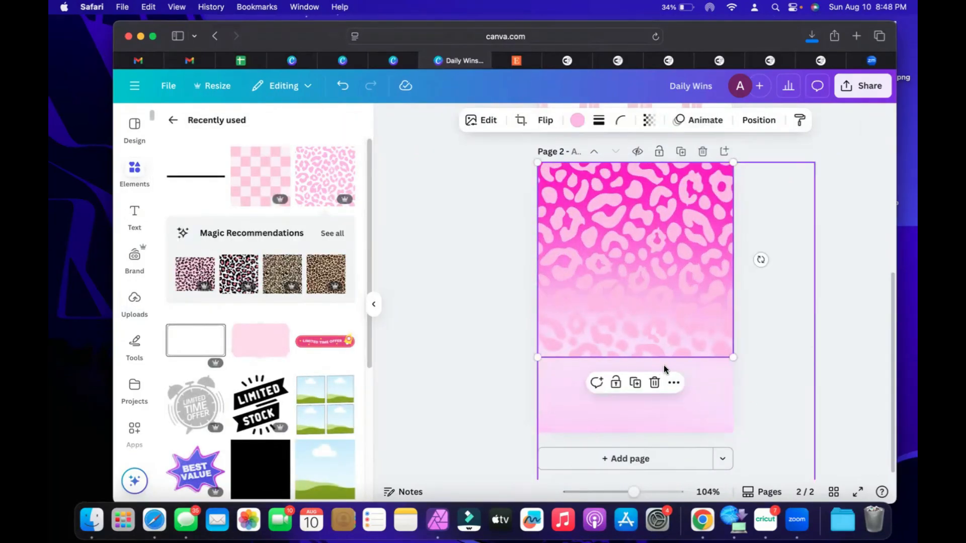
right_click(629, 267)
click(653, 236)
drag(627, 406, 625, 429)
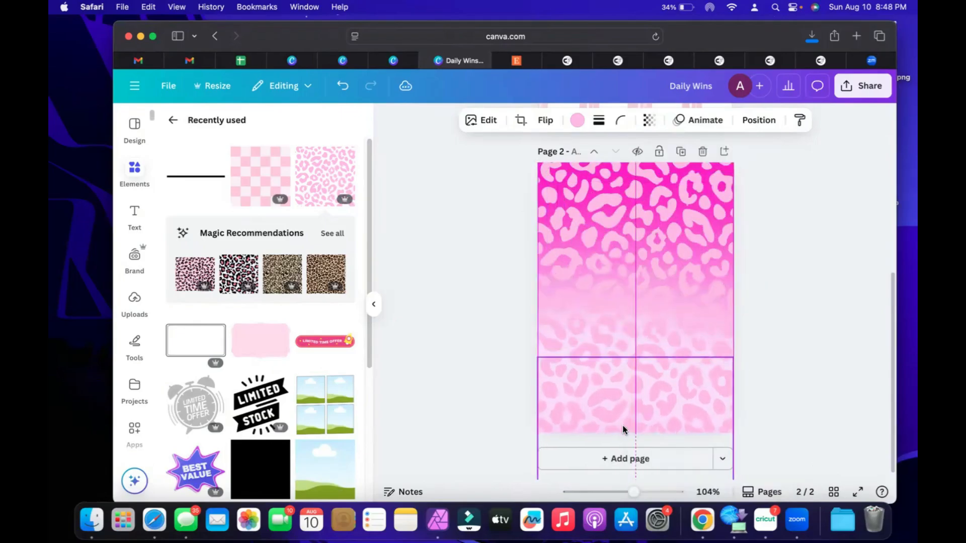
Step: Recolor both leopard print pieces on page 2 white
click(630, 283)
click(343, 475)
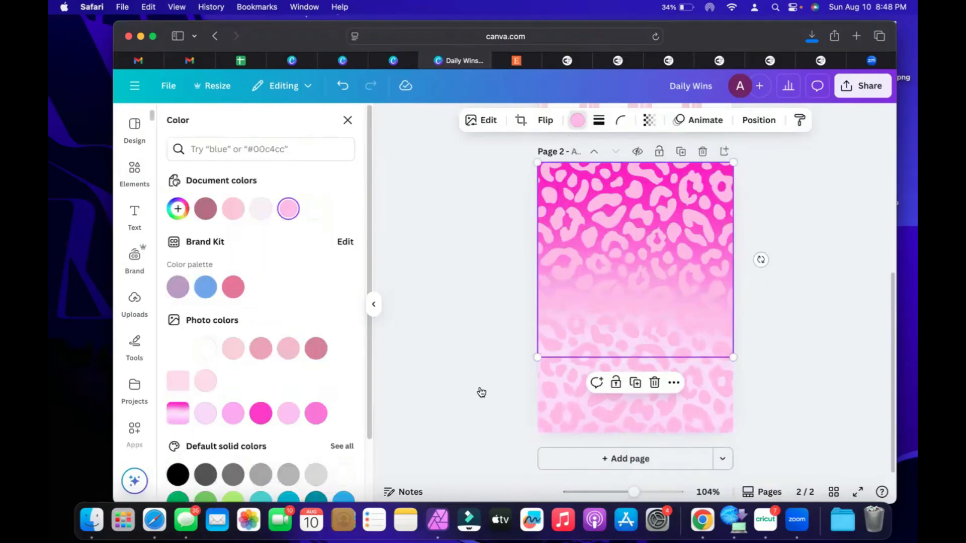
click(575, 407)
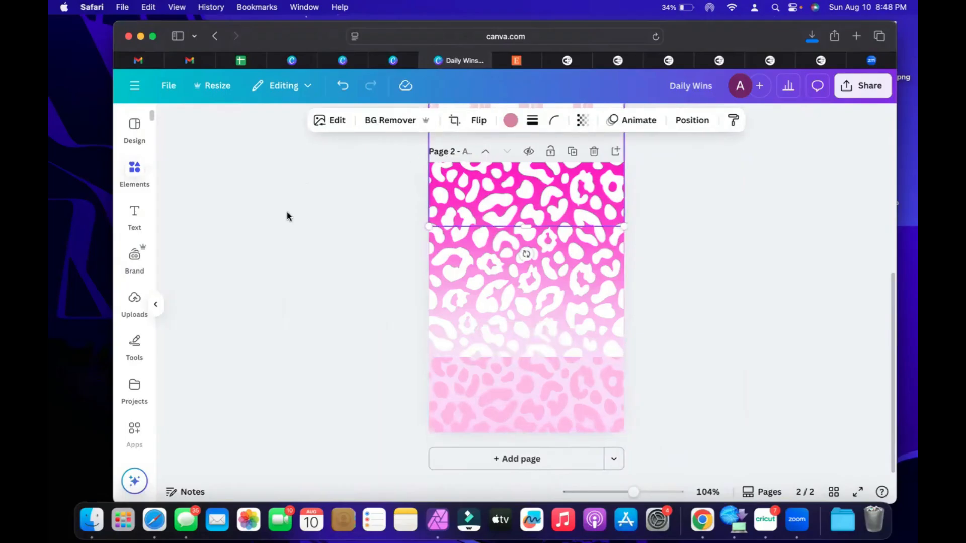
click(608, 379)
click(576, 120)
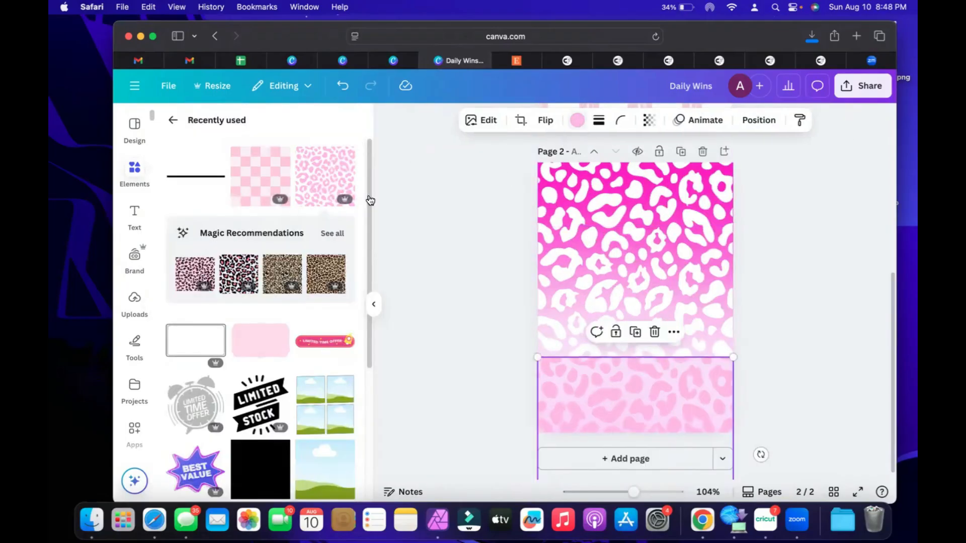
click(316, 209)
Step: Lower the transparency of both white leopard print pieces to about 31
click(649, 120)
drag(679, 169, 617, 181)
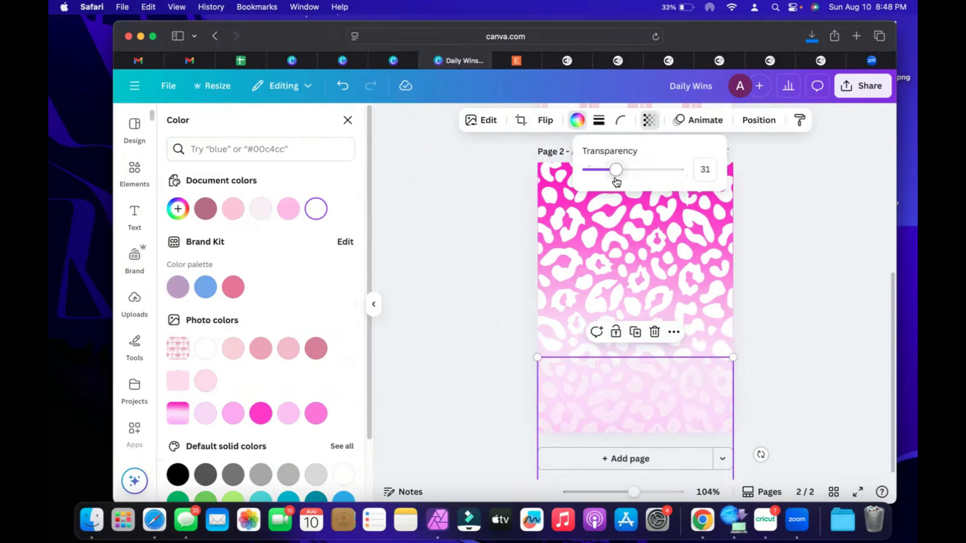
click(664, 262)
click(649, 120)
drag(683, 170, 616, 177)
click(758, 258)
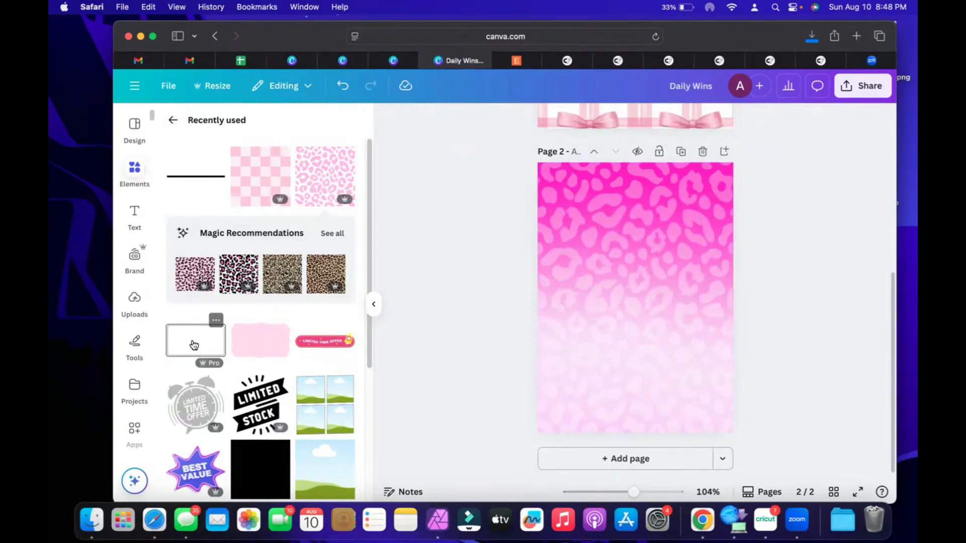
Step: Search the elements for "composition notebook label" and show all matching graphics
click(173, 120)
click(239, 125)
text(c)
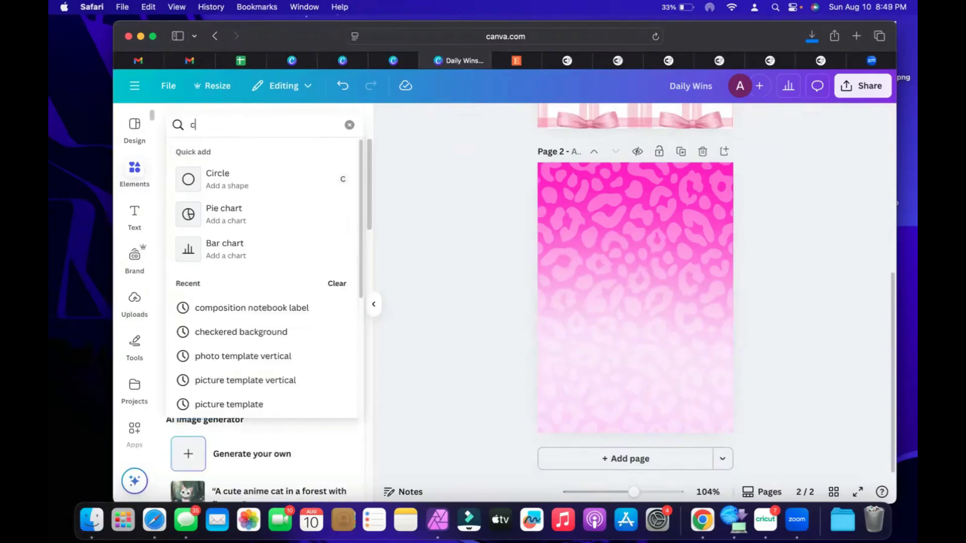
text(omposition notebook label)
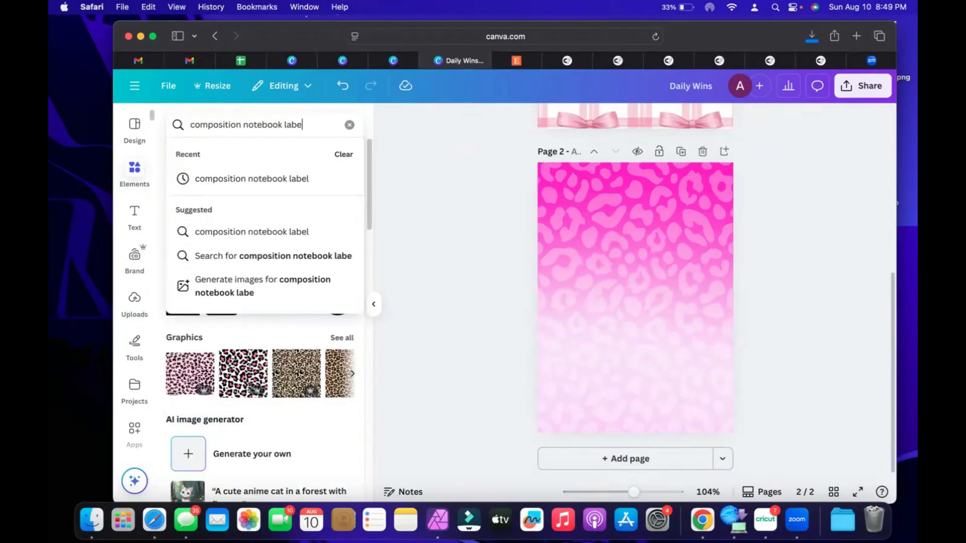
key(Return)
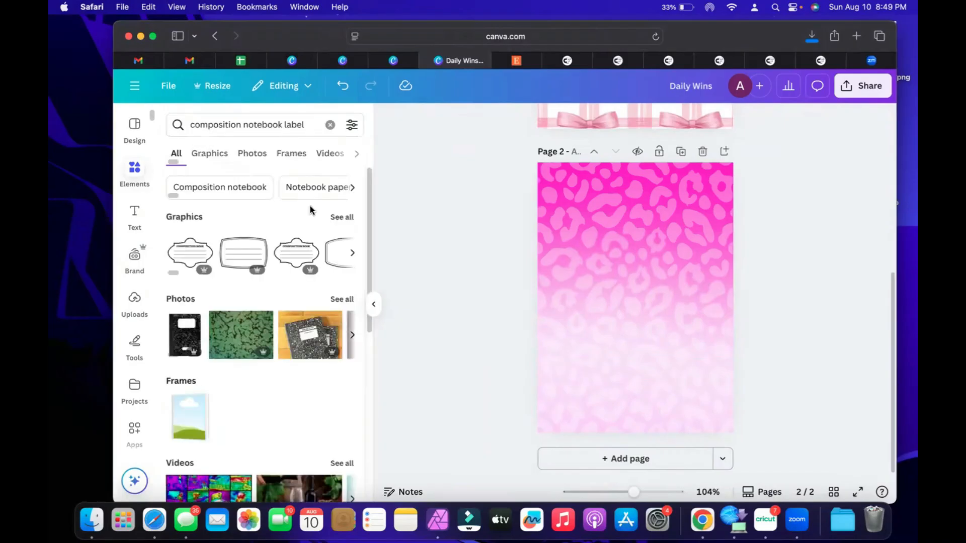
click(337, 219)
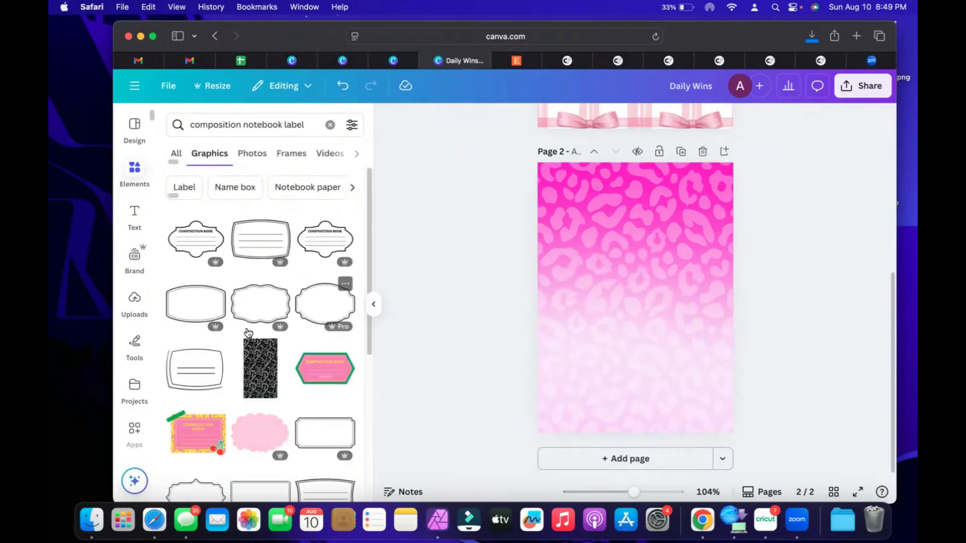
Step: Add the blank double-bordered label with curved edges, enlarge it, and center it horizontally in the upper part of page 2
click(206, 312)
drag(636, 297, 635, 234)
drag(672, 259, 694, 281)
drag(648, 237, 640, 235)
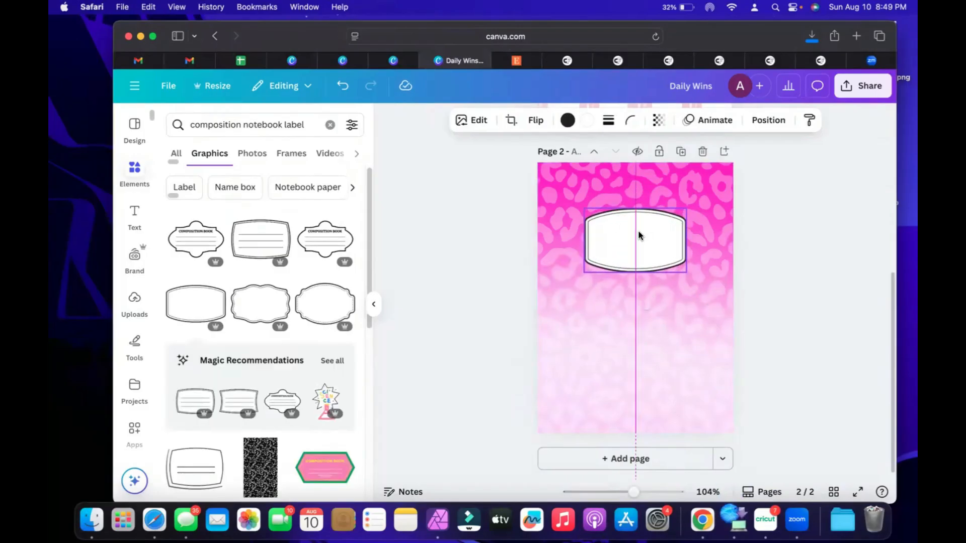
drag(685, 272, 705, 284)
drag(650, 237, 651, 236)
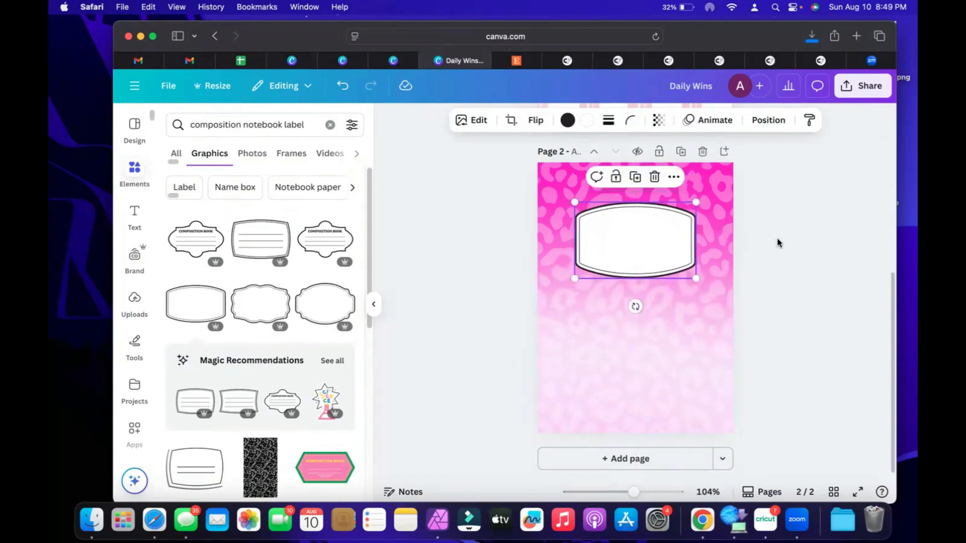
click(777, 243)
Step: Add a heading reading "Quick Sparks" to page 2 and set its font to Anton
click(135, 216)
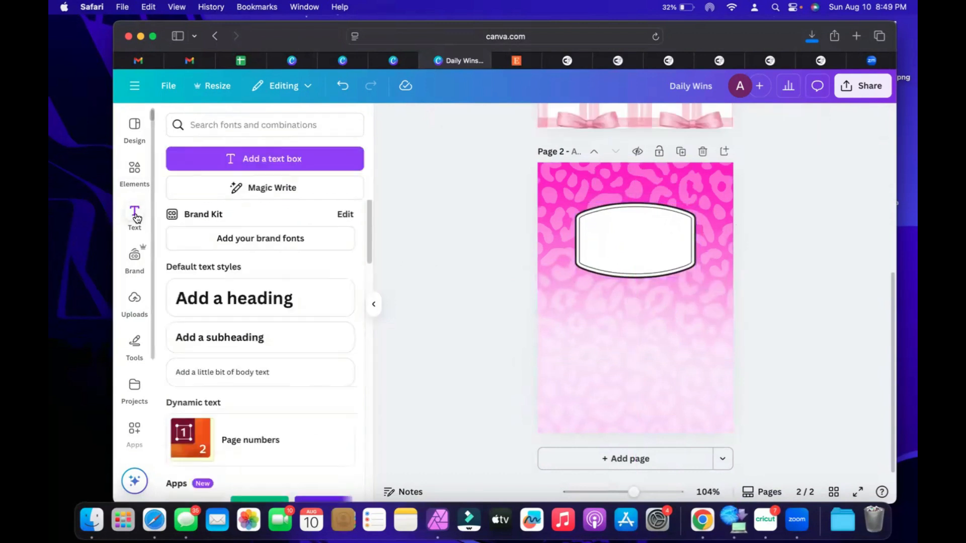
click(263, 298)
text(Quick Soar)
key(BackSpace)
key(BackSpace)
key(BackSpace)
text(parks)
click(468, 129)
click(269, 341)
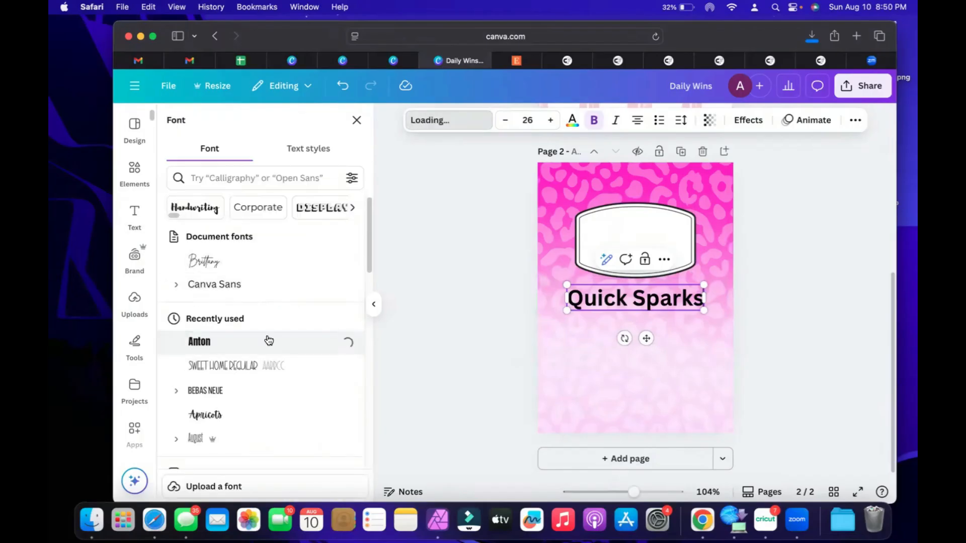
Step: Color the "Quick Sparks" text with the gradient image's hot pink from the photo colors
click(572, 123)
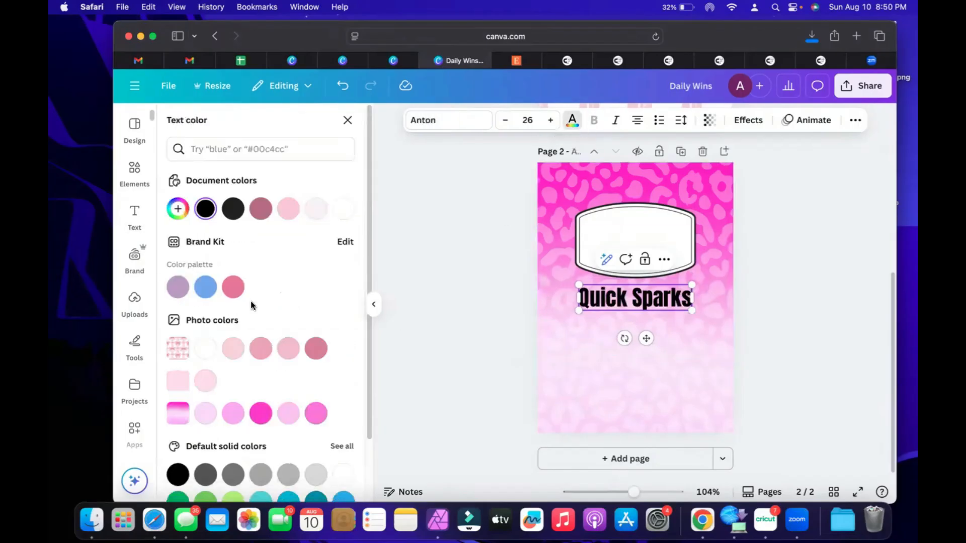
click(262, 420)
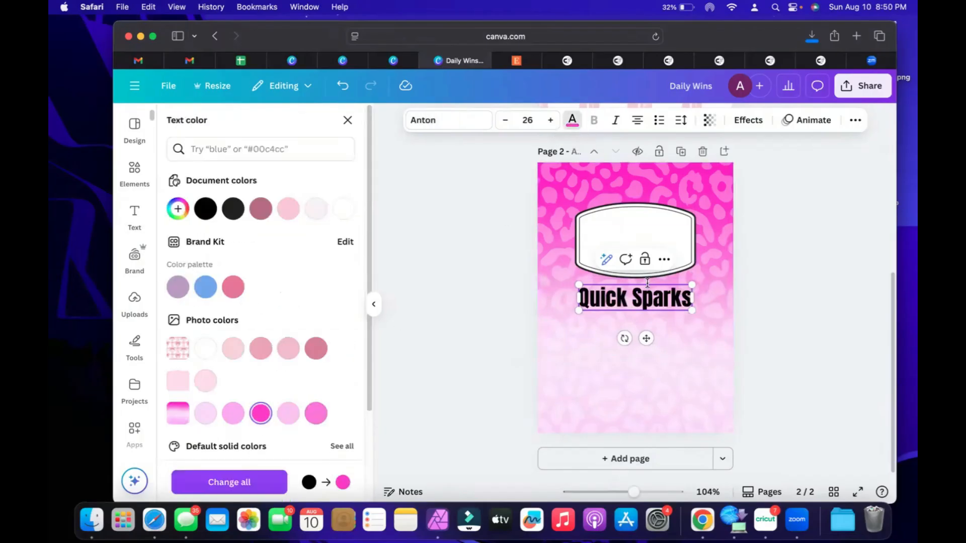
double_click(492, 301)
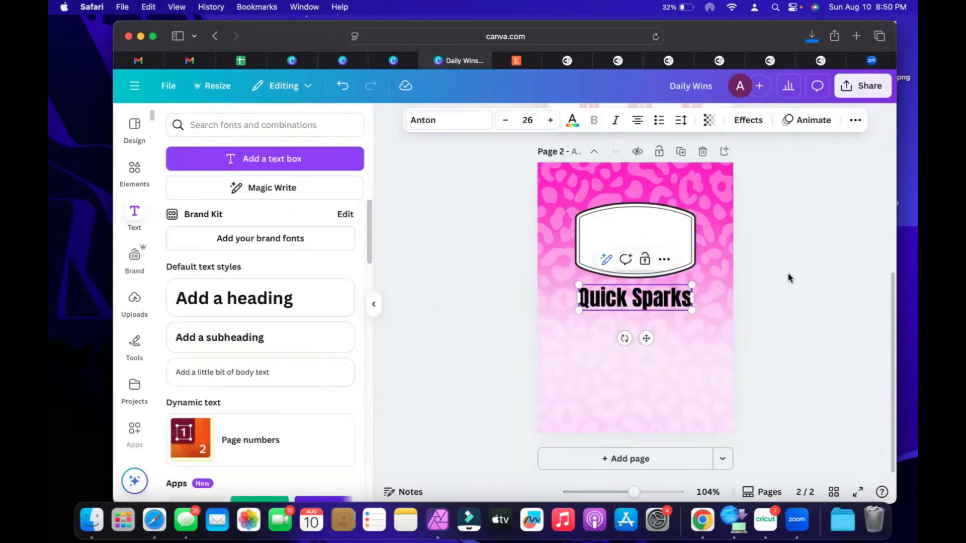
click(572, 121)
click(260, 413)
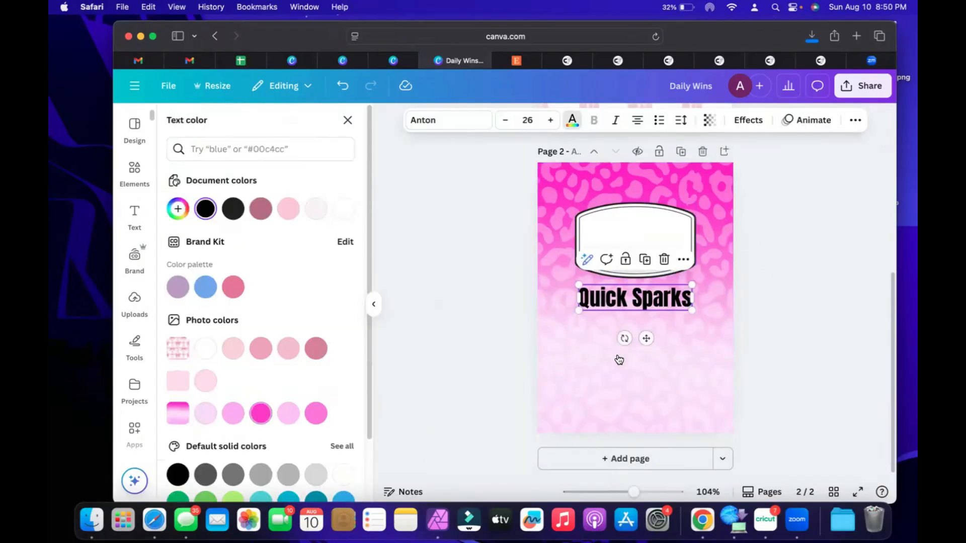
Step: Position "Quick Sparks" inside the label on two lines and open its text spacing settings
drag(643, 297, 642, 239)
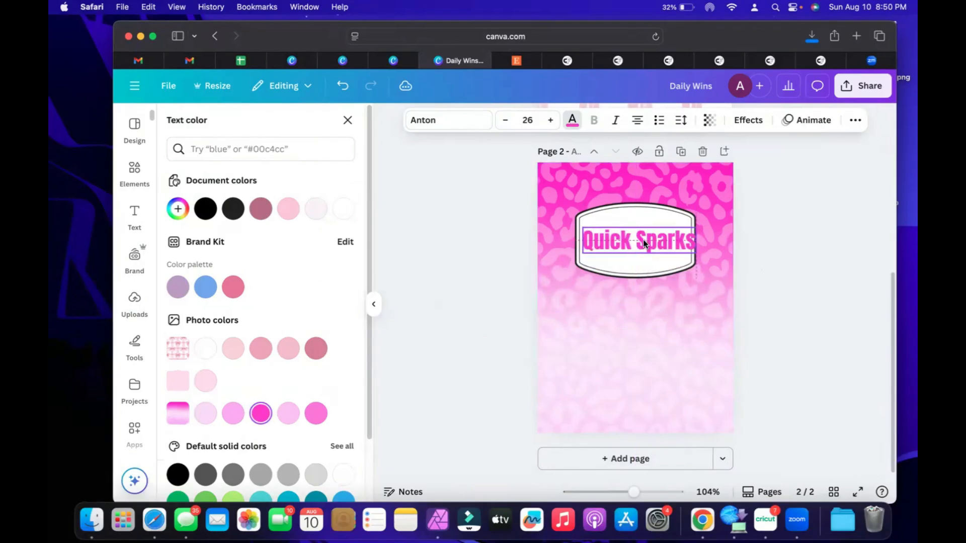
click(639, 242)
key(Return)
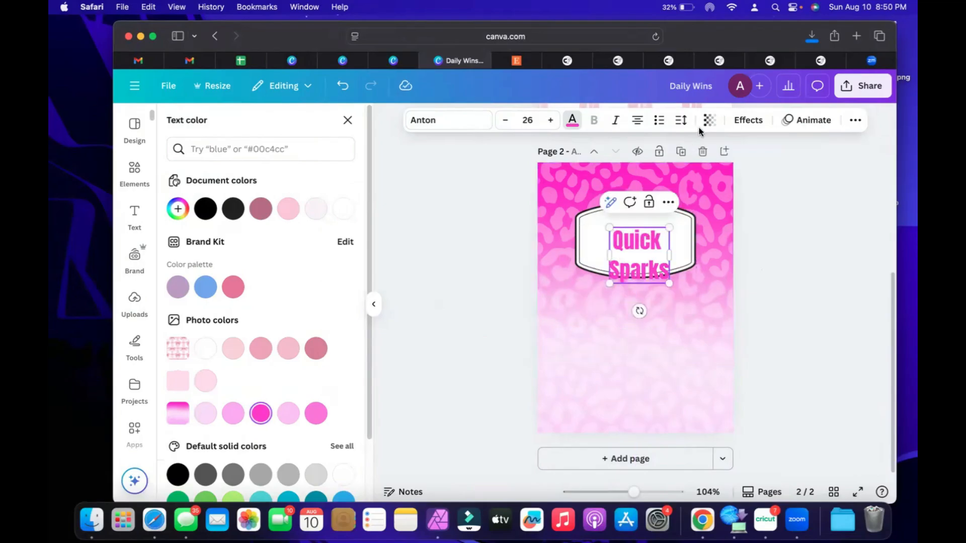
mouse_move(662, 212)
mouse_down()
mouse_move(623, 226)
mouse_move(657, 214)
mouse_up()
click(636, 252)
click(624, 241)
click(680, 120)
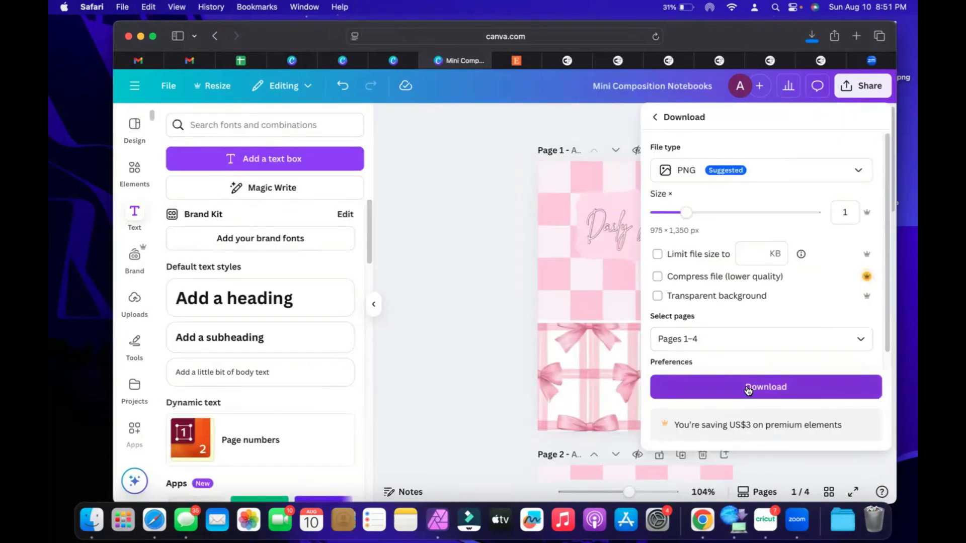
Step: Download pages 1–4 of the mini notebook design as PNG, then open the exported 1.png to check it and close the preview
click(747, 391)
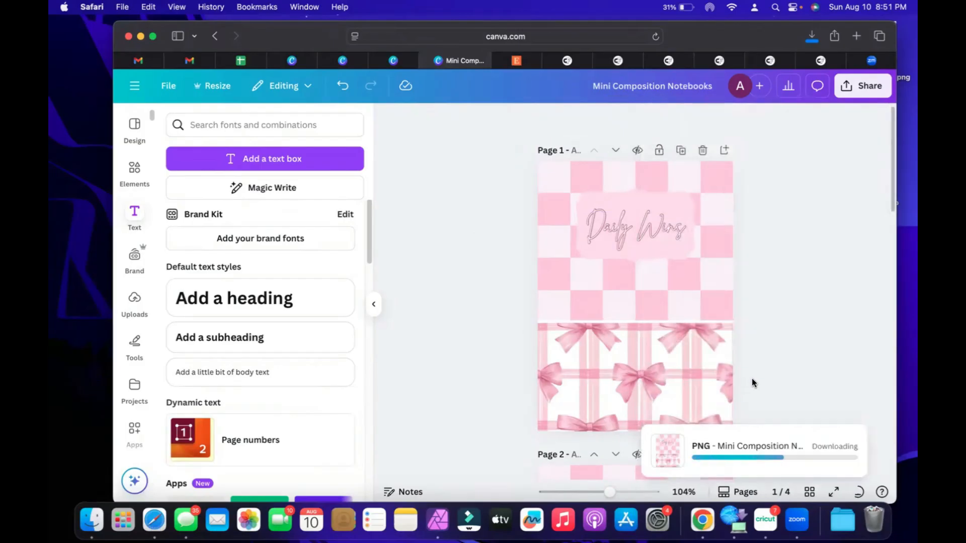
click(843, 520)
click(816, 478)
click(842, 520)
click(843, 480)
click(390, 127)
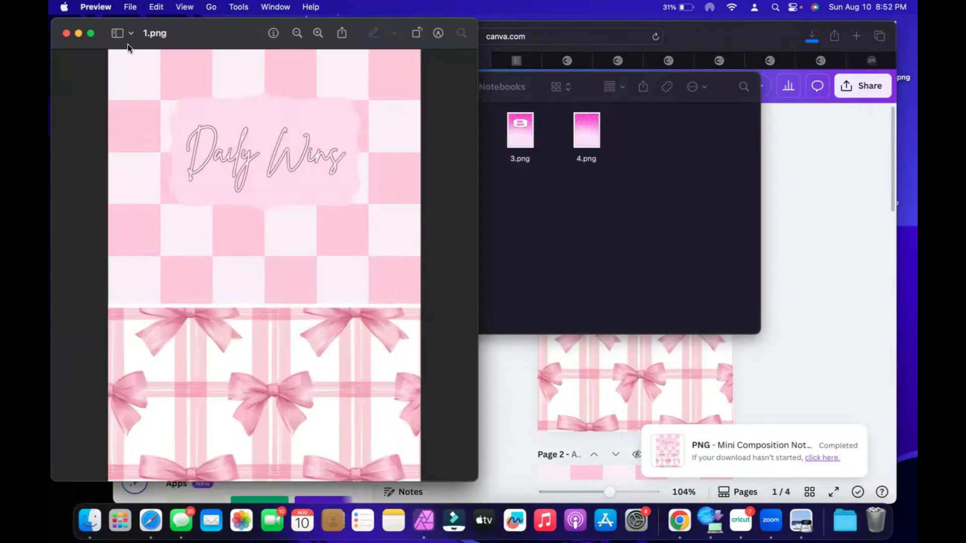
click(67, 33)
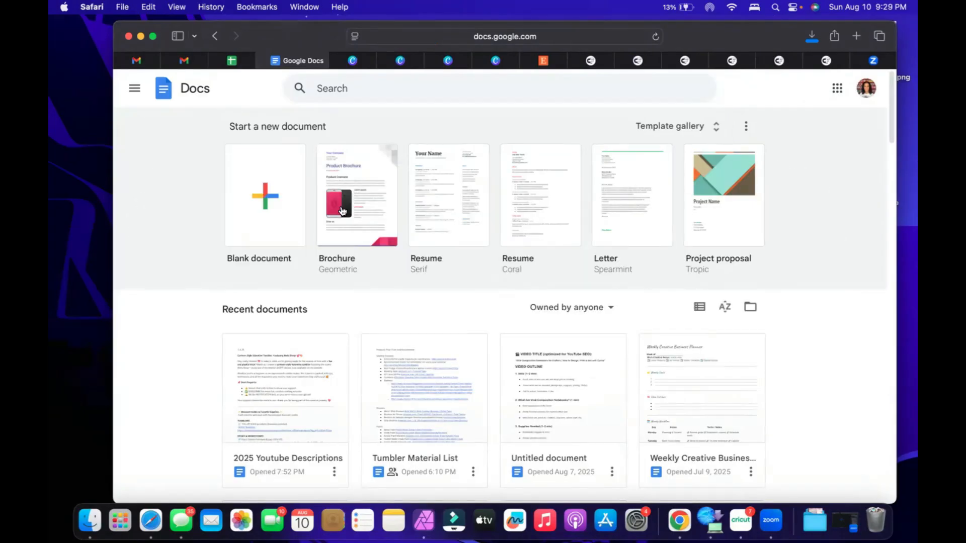
Step: Create a blank document and insert the "Business Goals" cover image from the computer
click(275, 203)
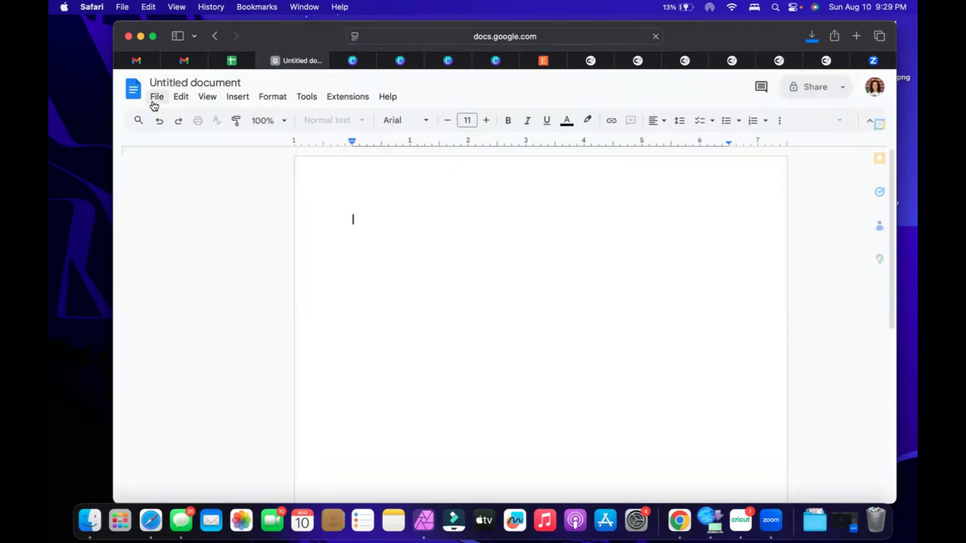
click(243, 102)
mouse_move(267, 118)
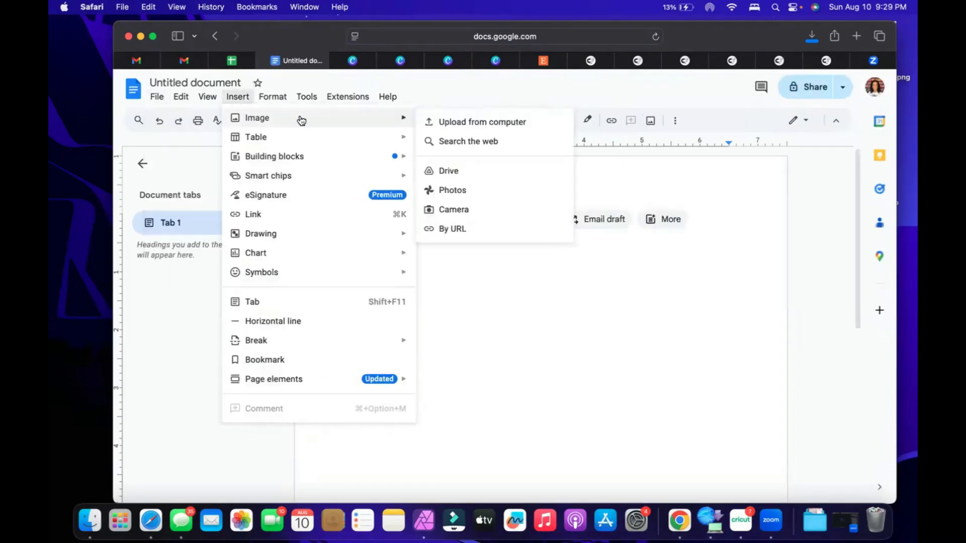
click(453, 123)
double_click(440, 212)
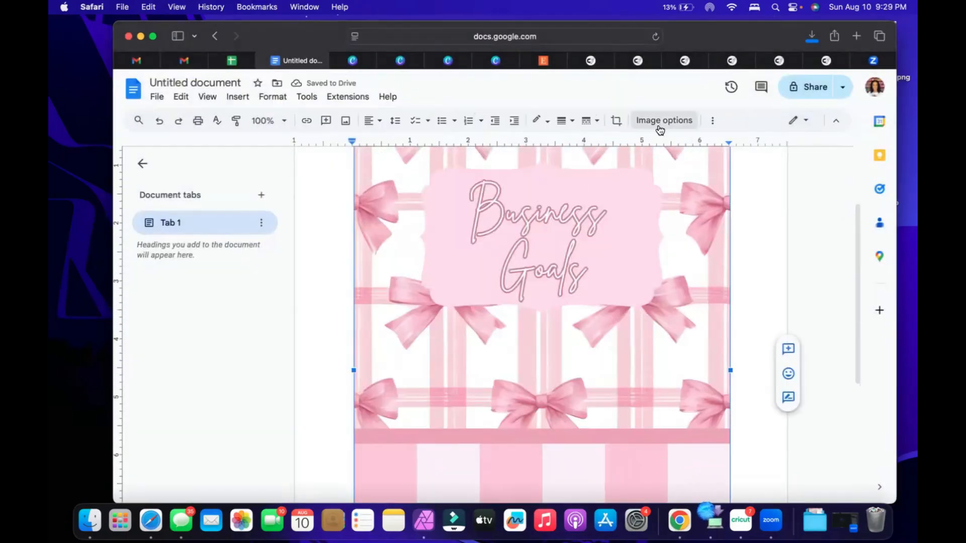
Step: Set the "Business Goals" cover image's size to 7.2 in wide and 10 in high in the image options
click(660, 129)
click(719, 156)
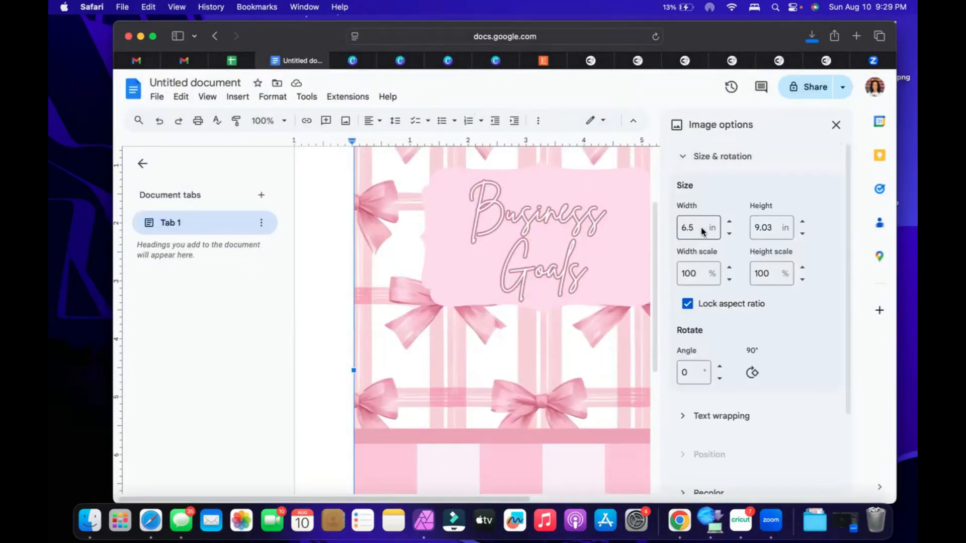
key(BackSpace)
key(BackSpace)
key(BackSpace)
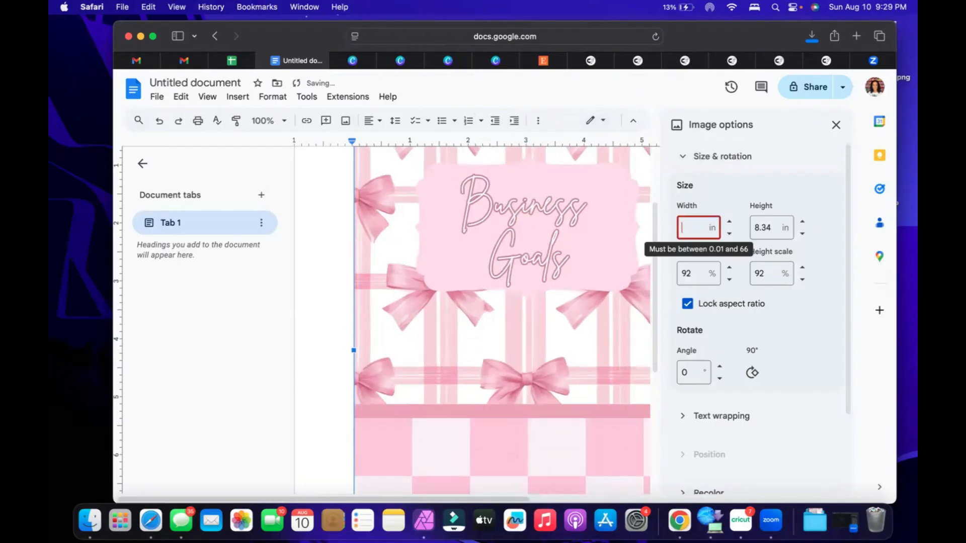
text(7.2)
double_click(780, 224)
text(10)
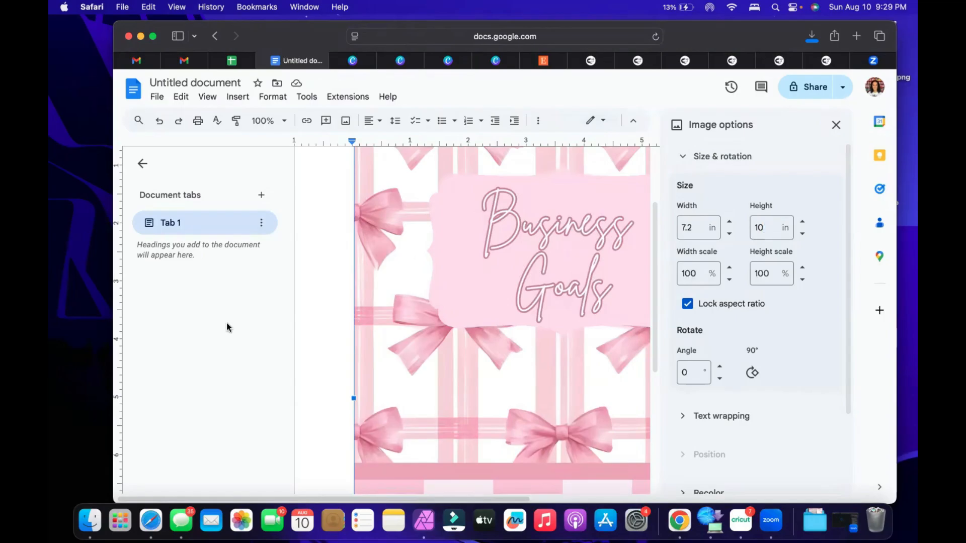
click(835, 125)
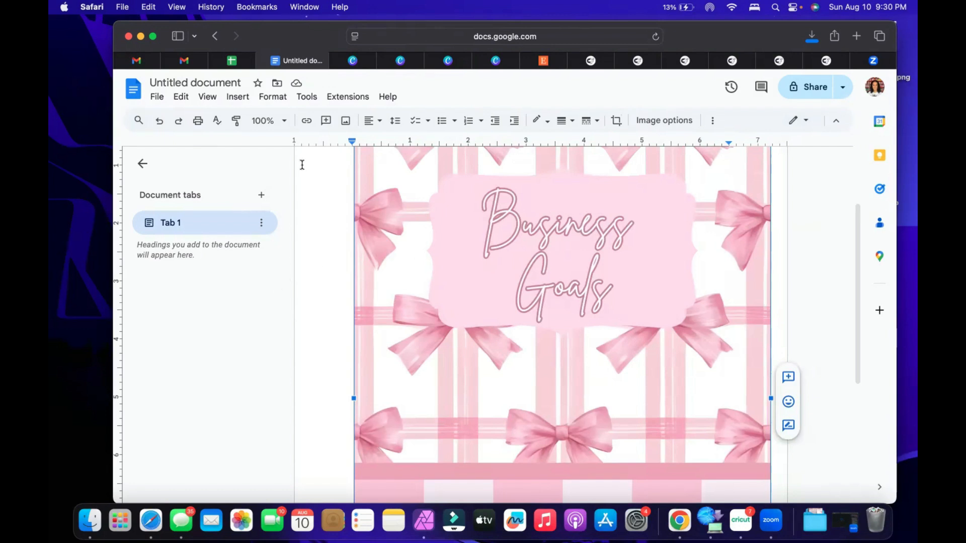
Step: Enter page margins of 0.5 in top, bottom and left and 0.4 in right, and make the page setup apply to the whole document
click(157, 99)
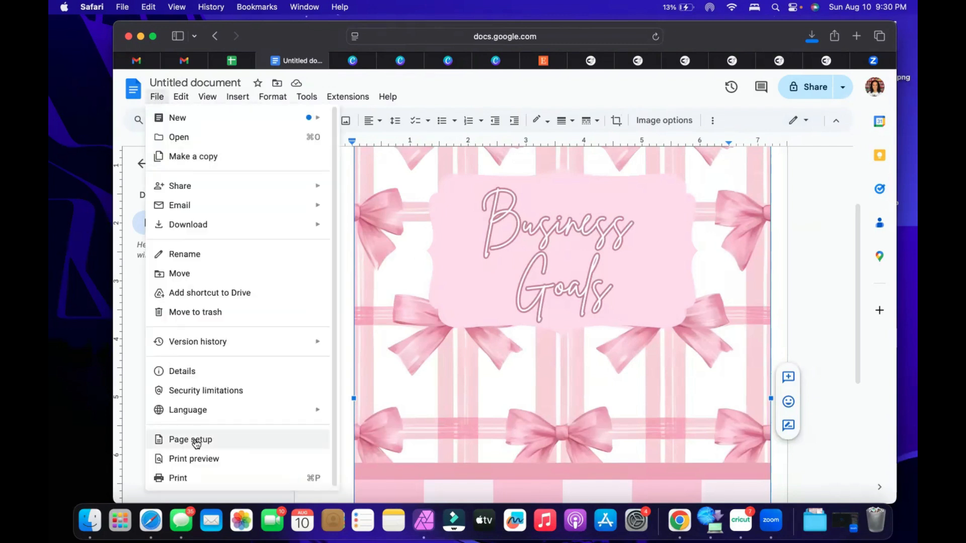
click(196, 441)
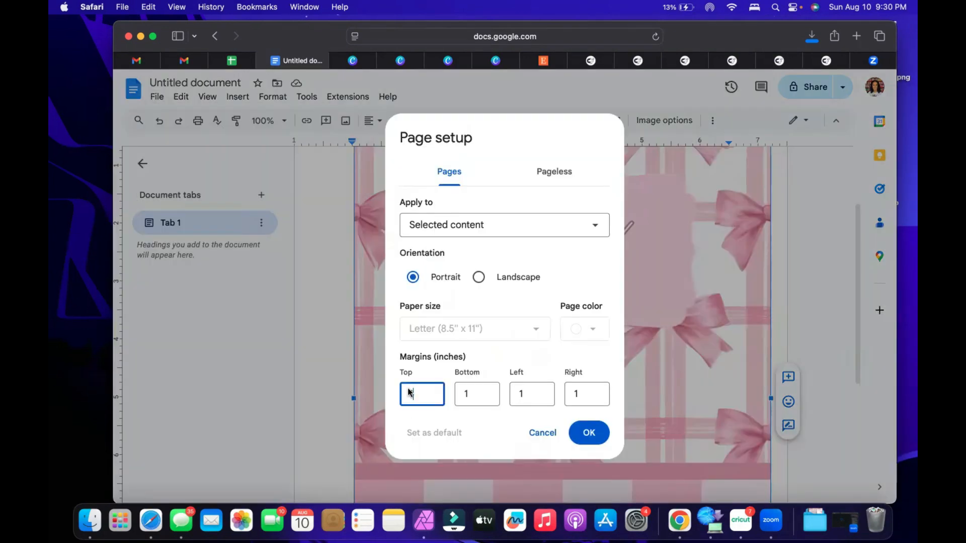
key(Tab)
text(0)
key(Tab)
text(0)
key(Tab)
text(0.)
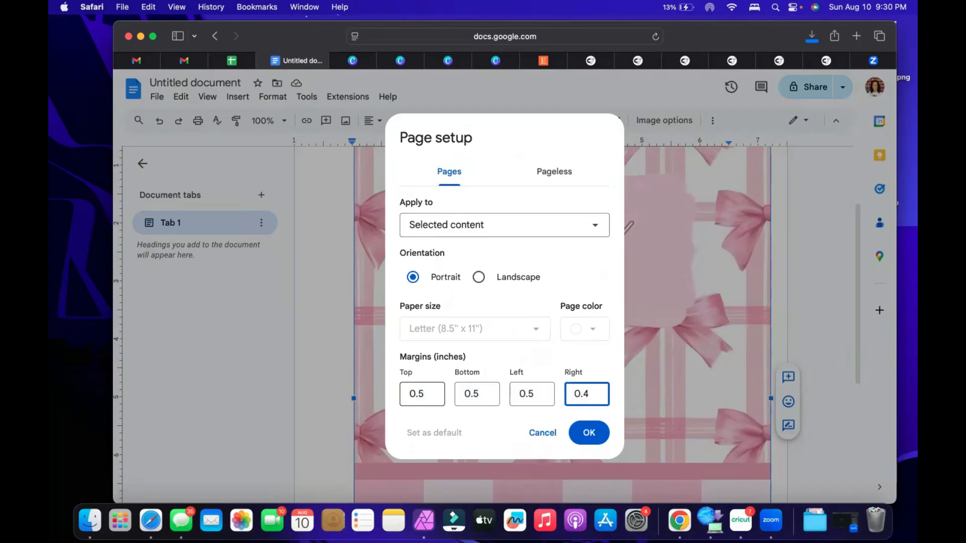
click(569, 231)
click(543, 253)
Step: Set all four page margins of the whole document to 0.5 in and apply the page setup
click(426, 393)
key(BackSpace)
text(0.5)
key(Tab)
text(0.5)
key(Tab)
text(-.5)
key(Tab)
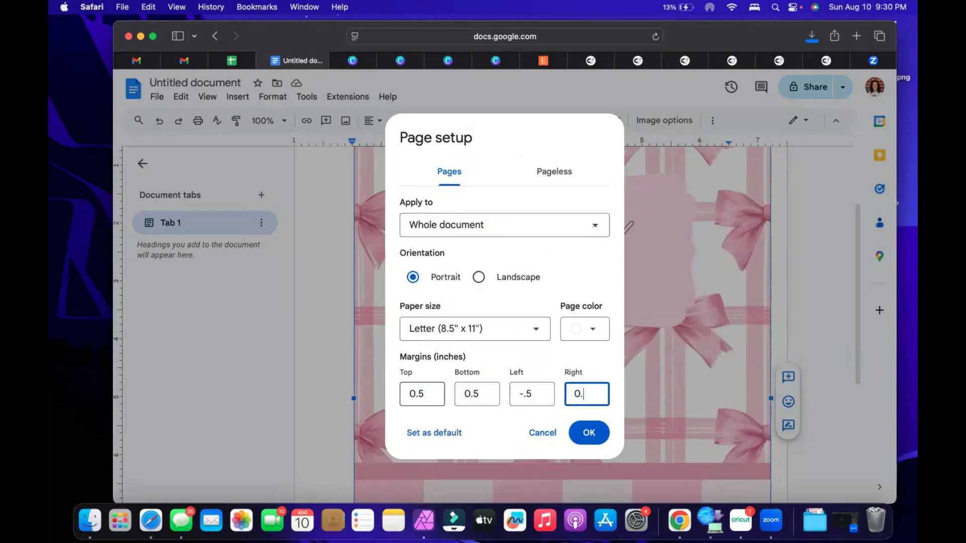
click(524, 394)
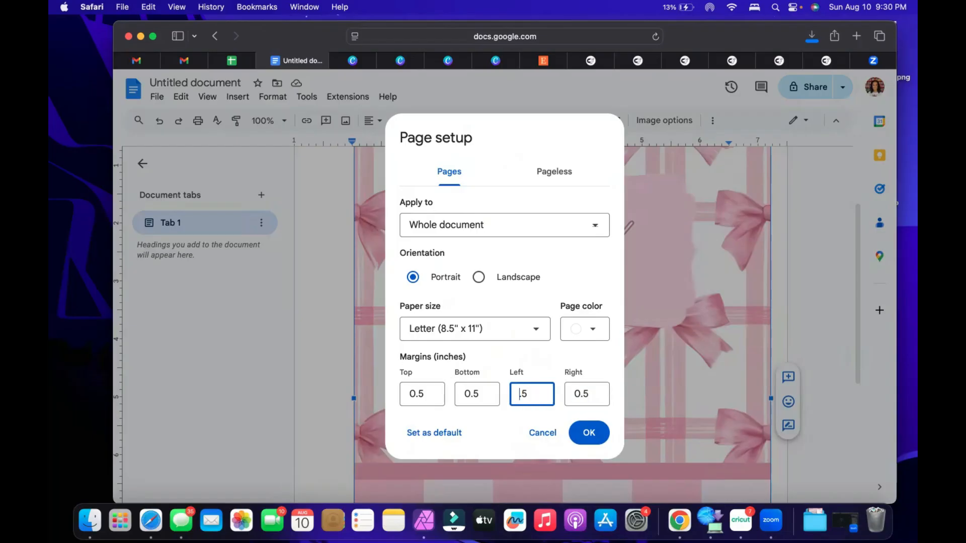
click(589, 432)
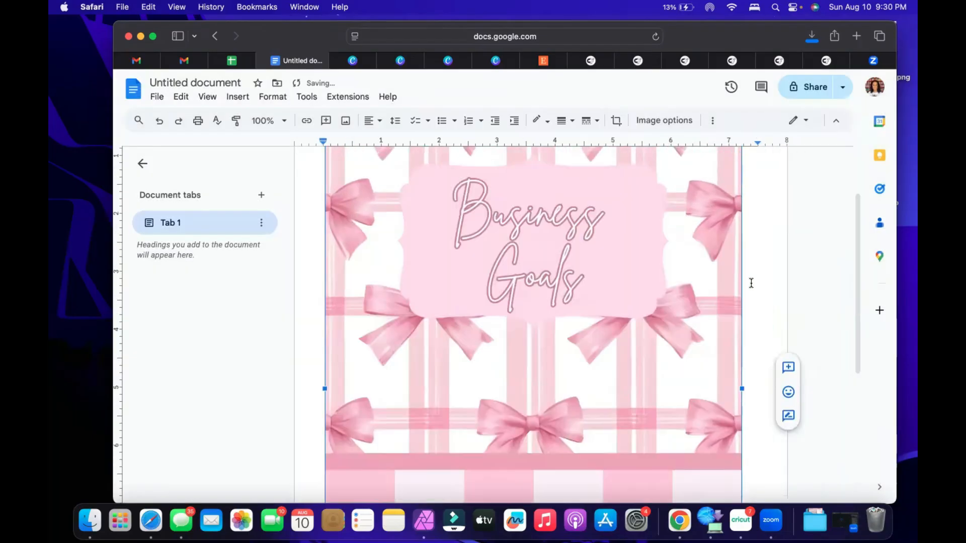
Step: Add a new line after the cover image and insert the mini "Daily Wins" cover image from the computer on the second page
scroll(622, 300, down, 8)
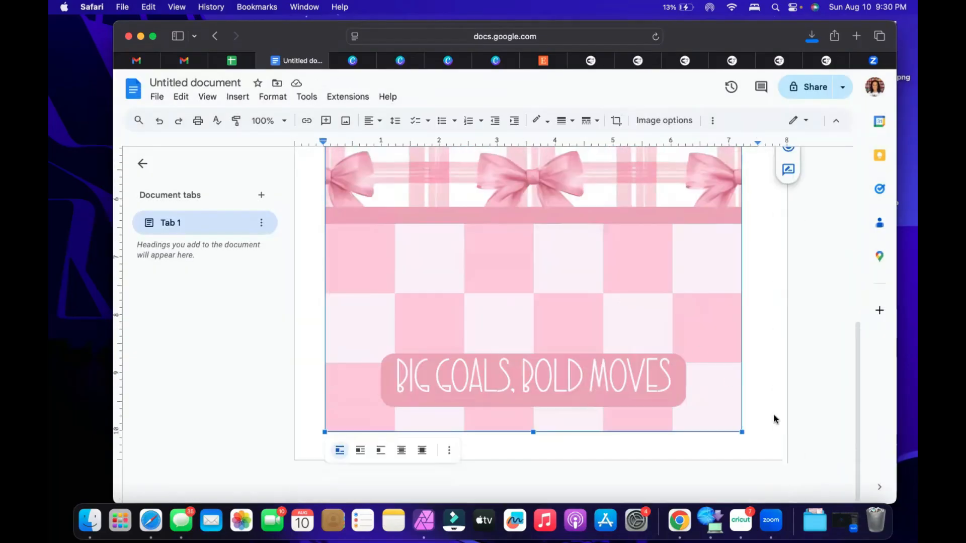
click(754, 398)
key(Return)
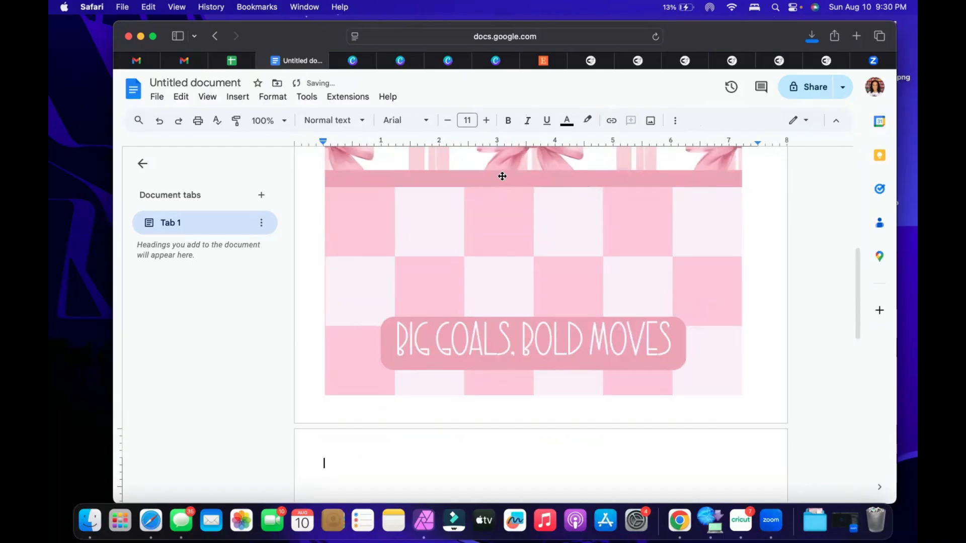
click(245, 98)
mouse_move(276, 126)
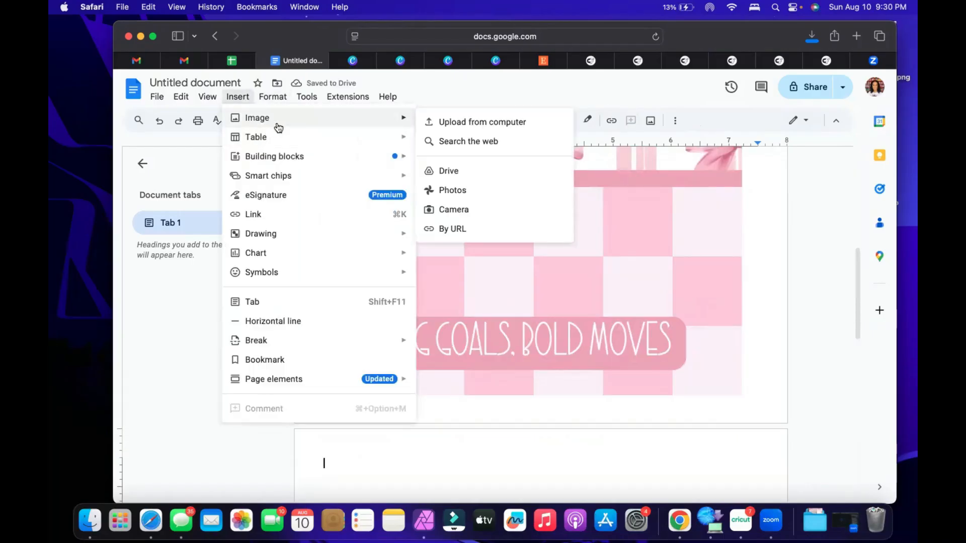
click(462, 122)
double_click(436, 279)
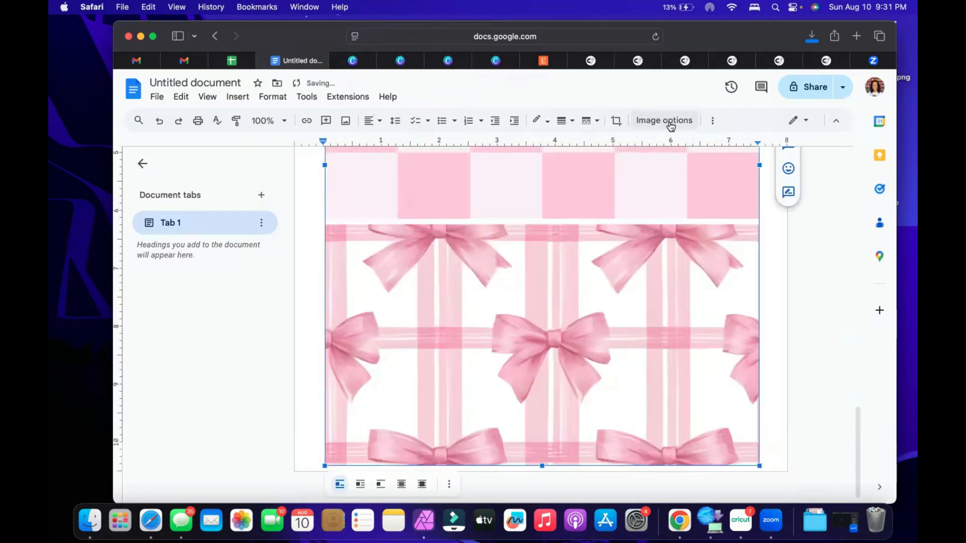
Step: Set the mini cover image's width to 3.25 in with the aspect ratio locked, and check both pages
click(663, 121)
click(676, 158)
click(690, 226)
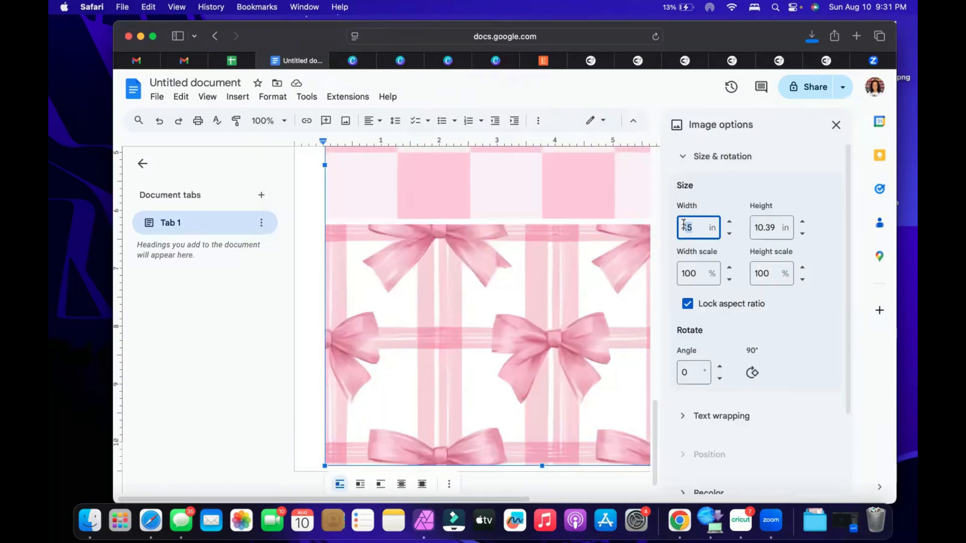
key(BackSpace)
key(BackSpace)
key(BackSpace)
text(3)
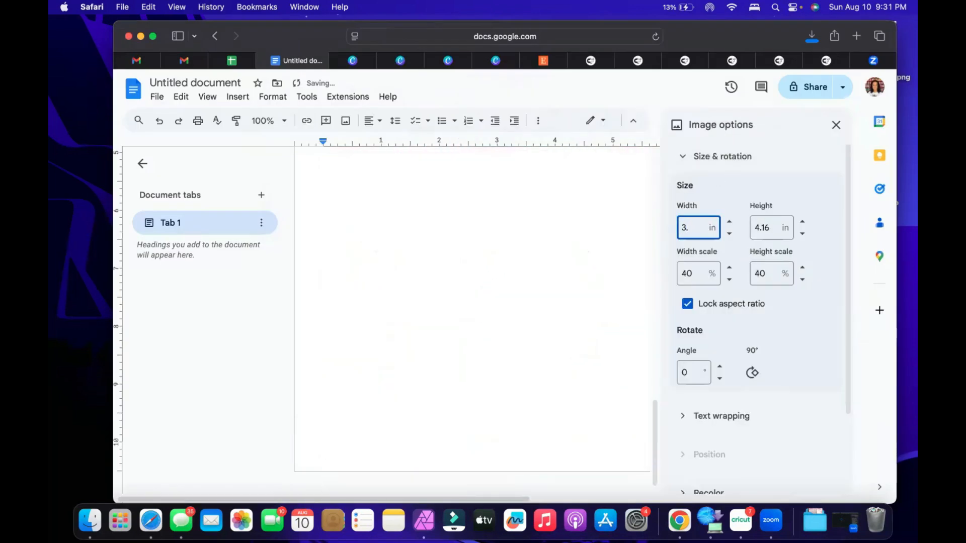
click(771, 227)
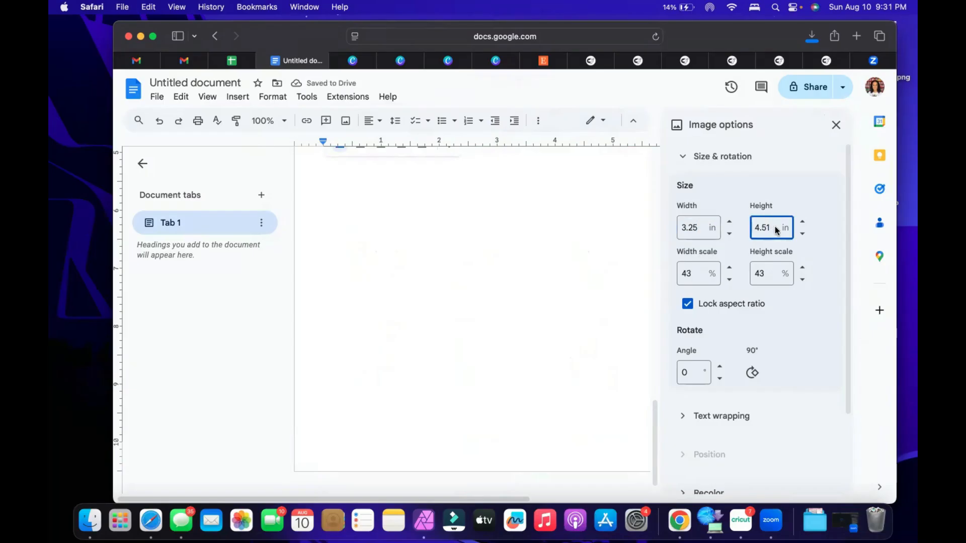
click(564, 299)
scroll(564, 297, up, 6)
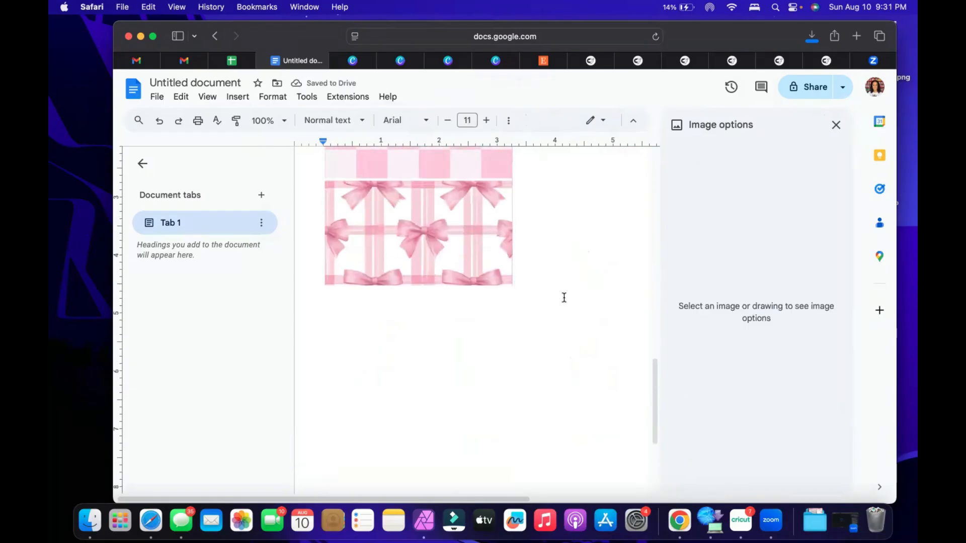
click(473, 320)
click(577, 283)
scroll(577, 283, up, 10)
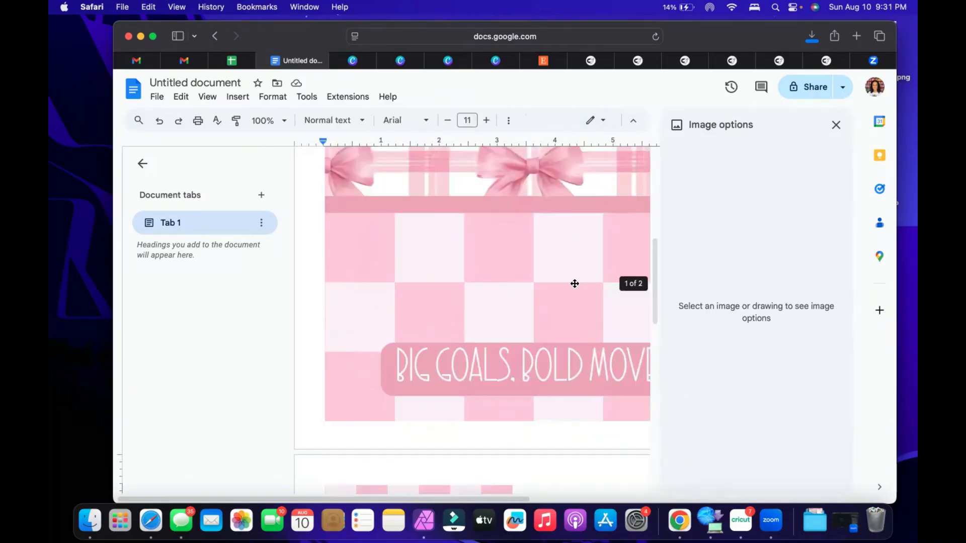
Step: Print the document to a PDF and open the downloaded Untitled document-8.pdf in Preview
click(157, 98)
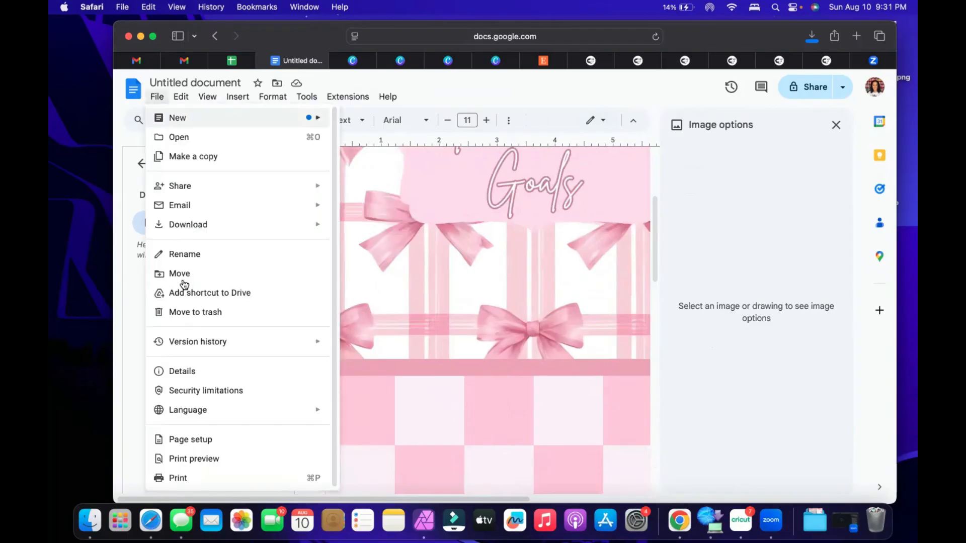
click(193, 478)
click(817, 521)
click(812, 478)
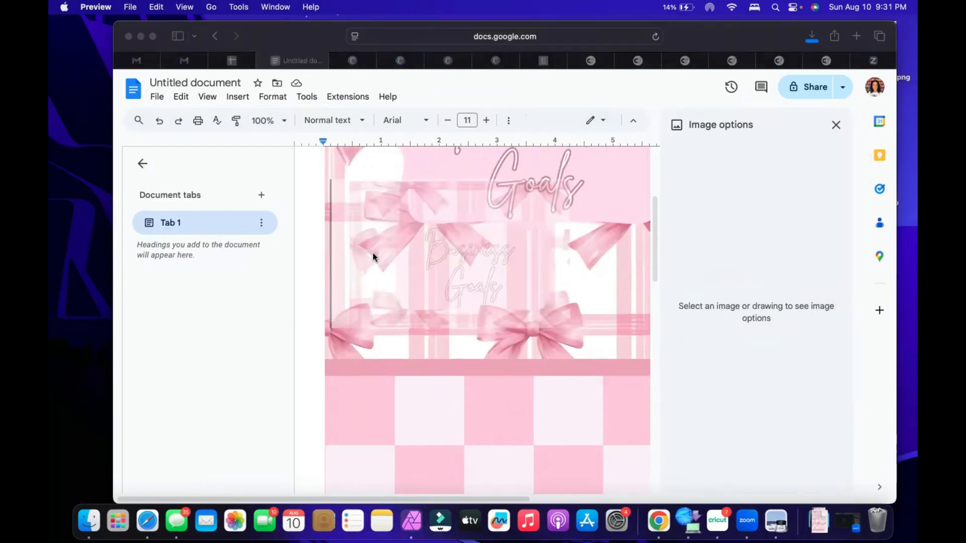
right_click(405, 230)
click(306, 183)
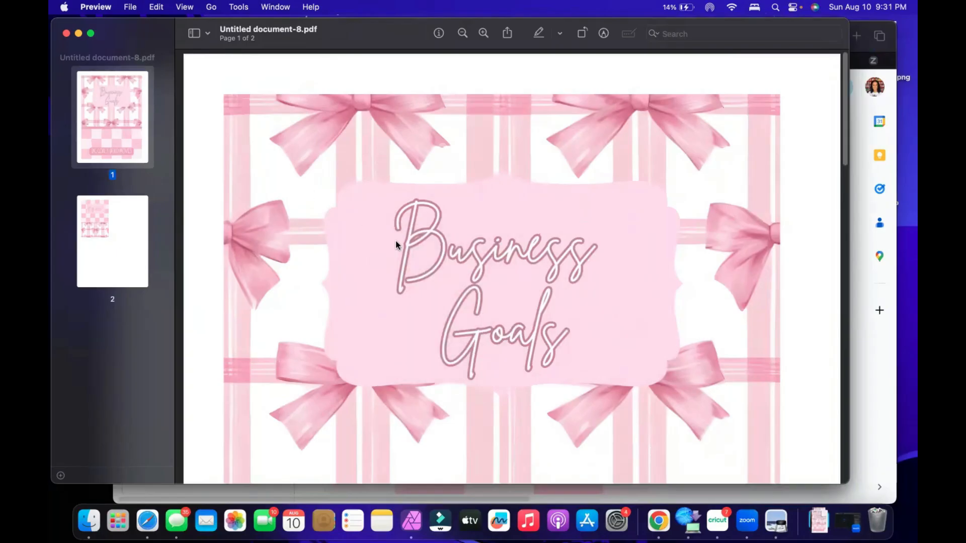
Step: Choose the Canon MG2500 series printer for printing the PDF and check the paper size options
key(super+p)
click(570, 75)
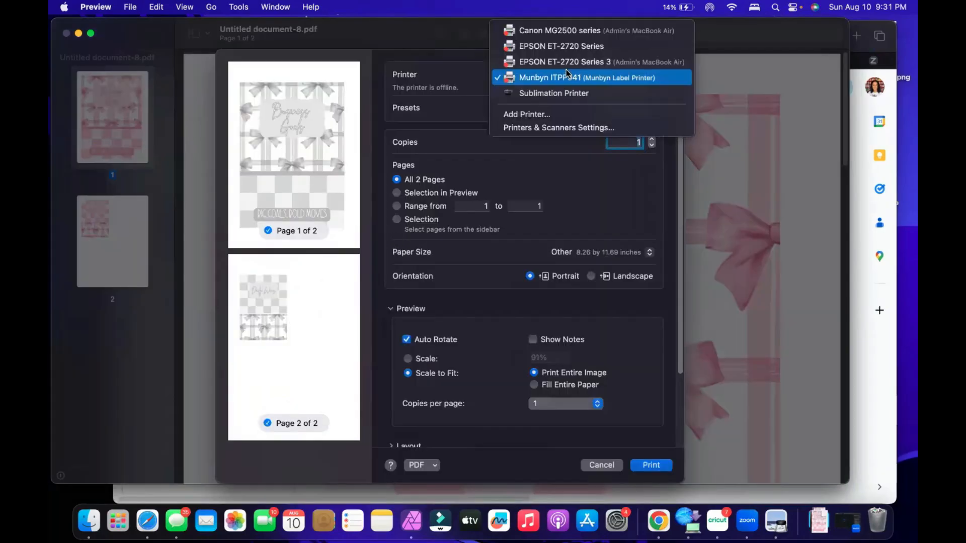
click(578, 26)
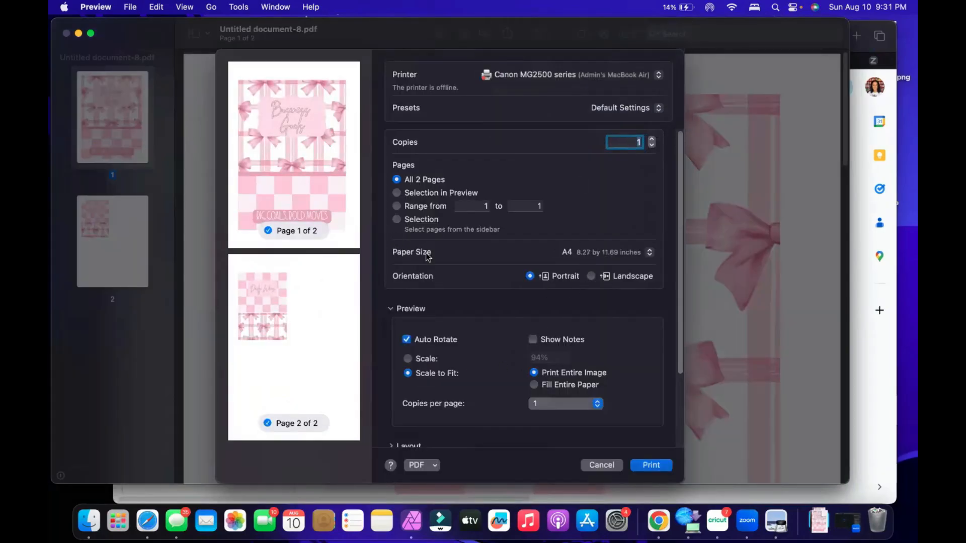
click(594, 258)
click(593, 254)
scroll(489, 360, down, 1)
scroll(439, 363, down, 2)
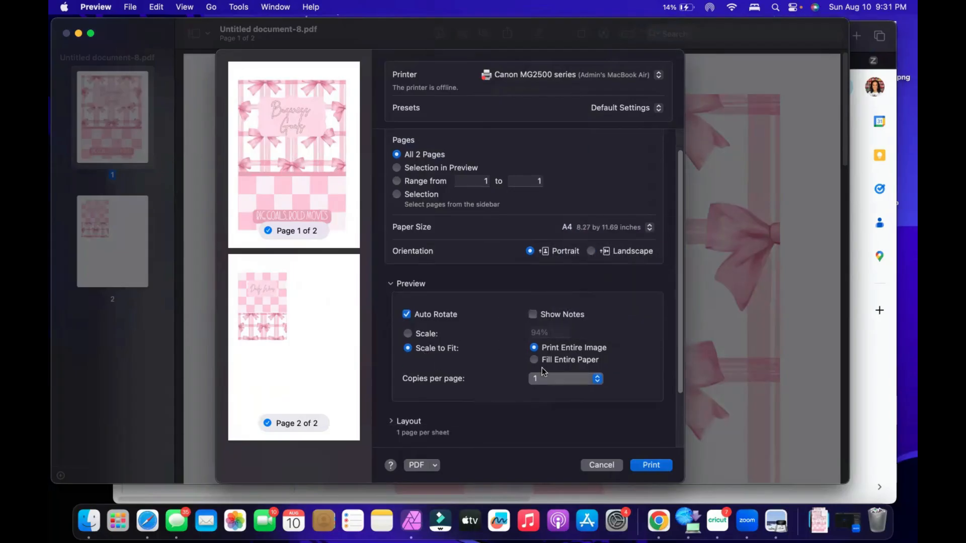
Step: Expand the Paper Handling and Printer Options sections of the print settings
scroll(492, 370, down, 5)
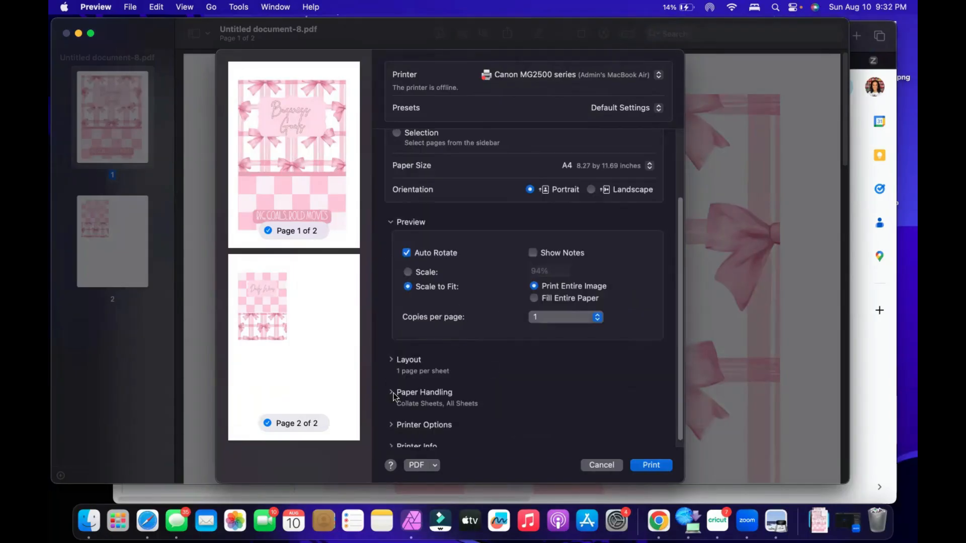
click(394, 396)
scroll(539, 372, down, 3)
click(401, 439)
scroll(502, 397, down, 3)
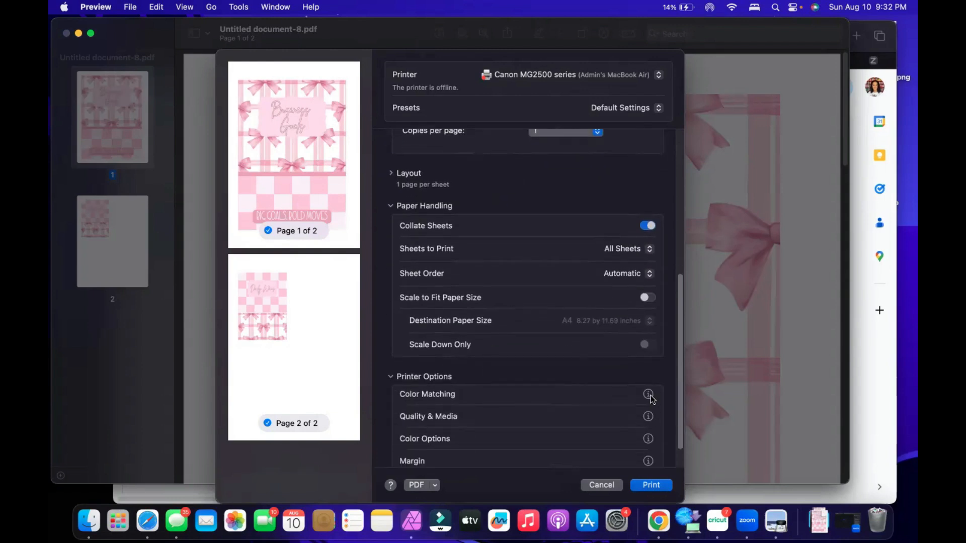
Step: Set the print quality to High in the Quality & Media settings, and check the color options without changing them
click(648, 417)
click(473, 239)
click(453, 227)
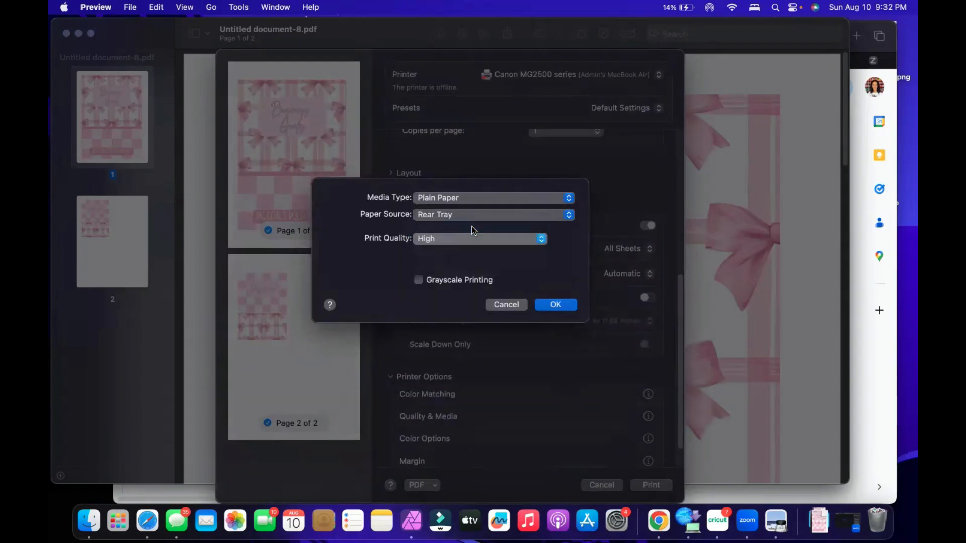
click(556, 305)
click(648, 408)
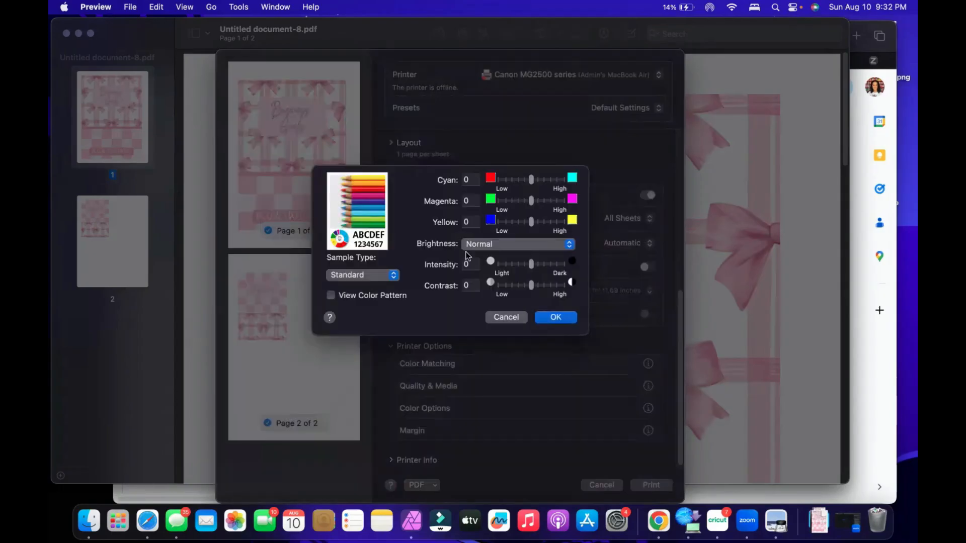
click(505, 318)
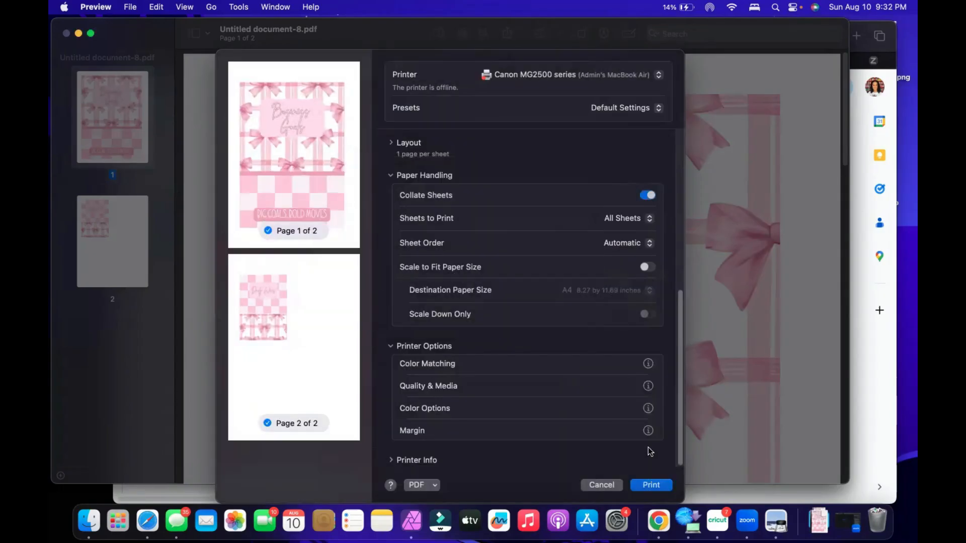